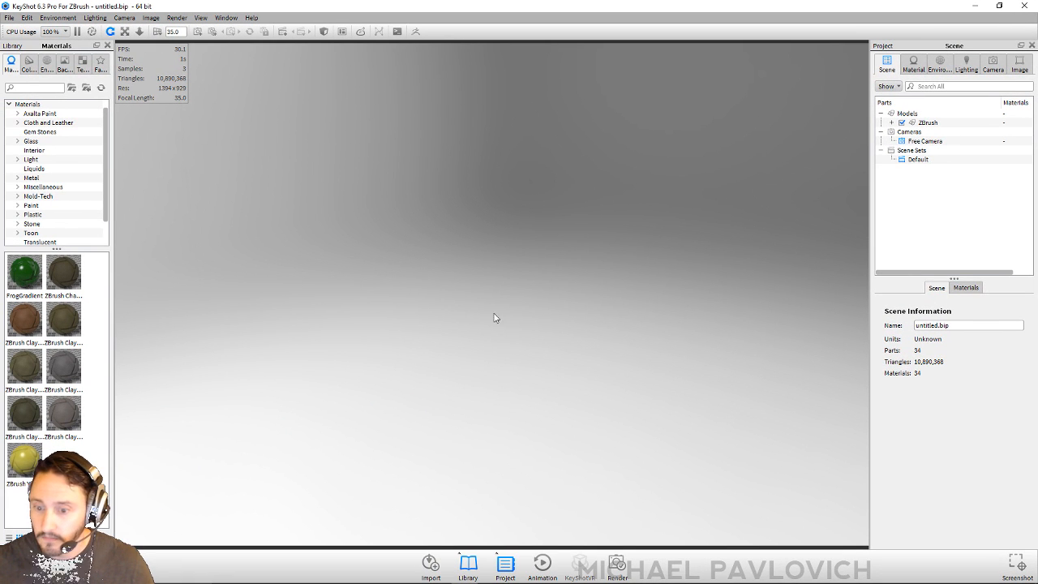
Apply the dark blue Axalta paint to the robot's barrel body.
drag(342, 240, 704, 300)
scroll(705, 299, up, 5)
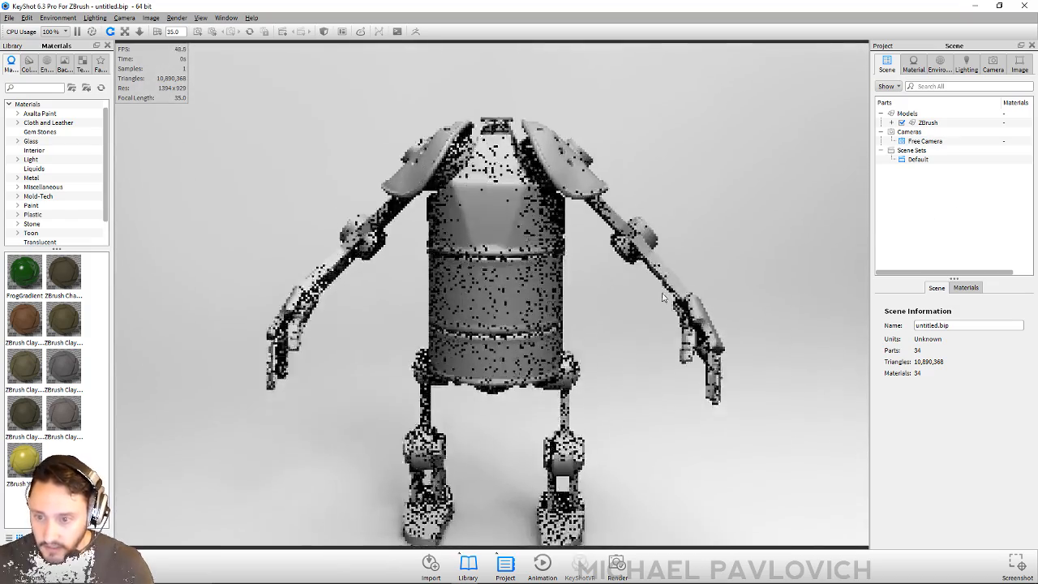
drag(663, 298, 596, 293)
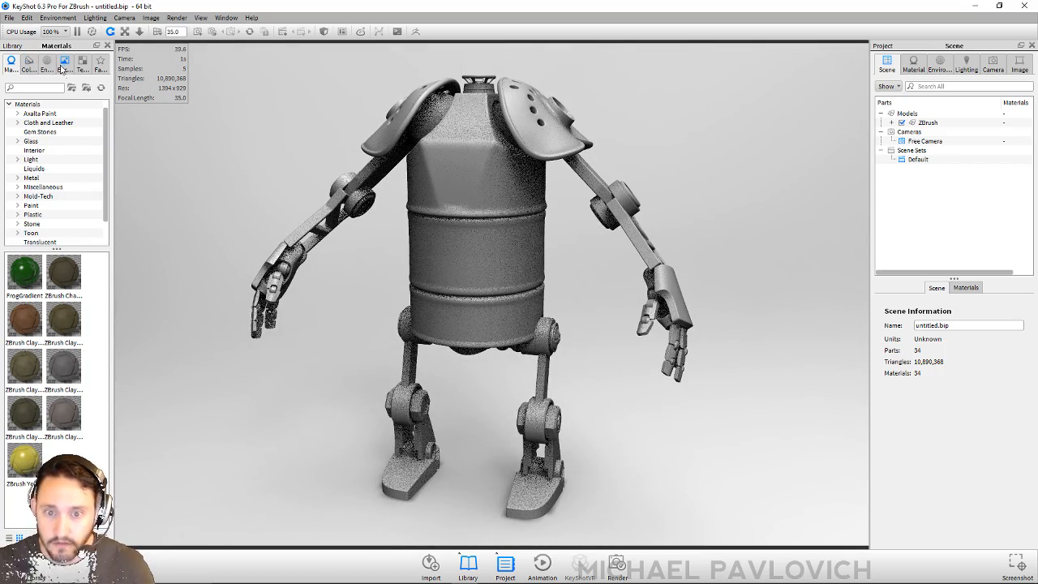
click(27, 114)
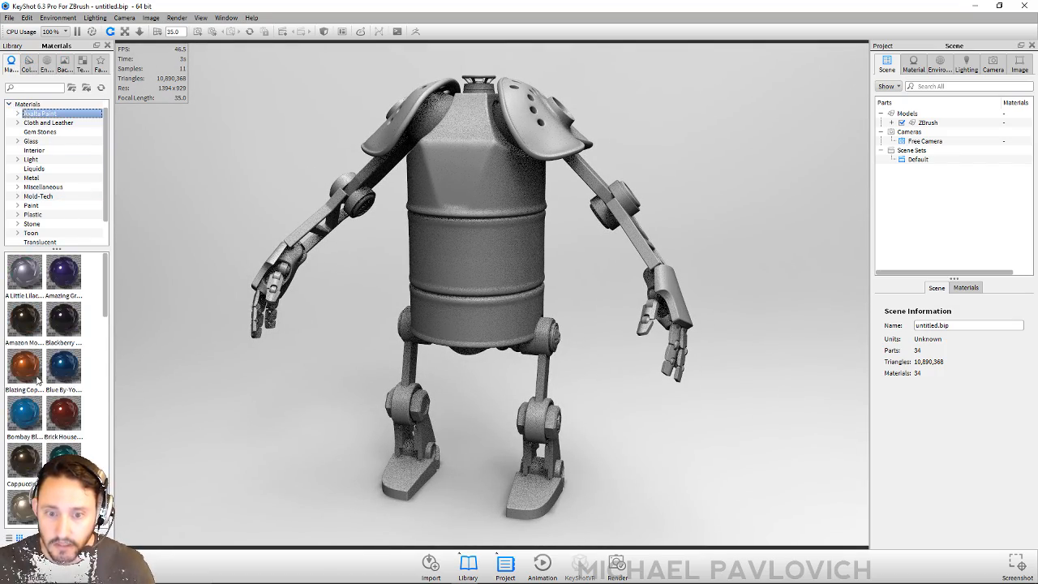
drag(56, 373, 485, 246)
drag(548, 159, 804, 155)
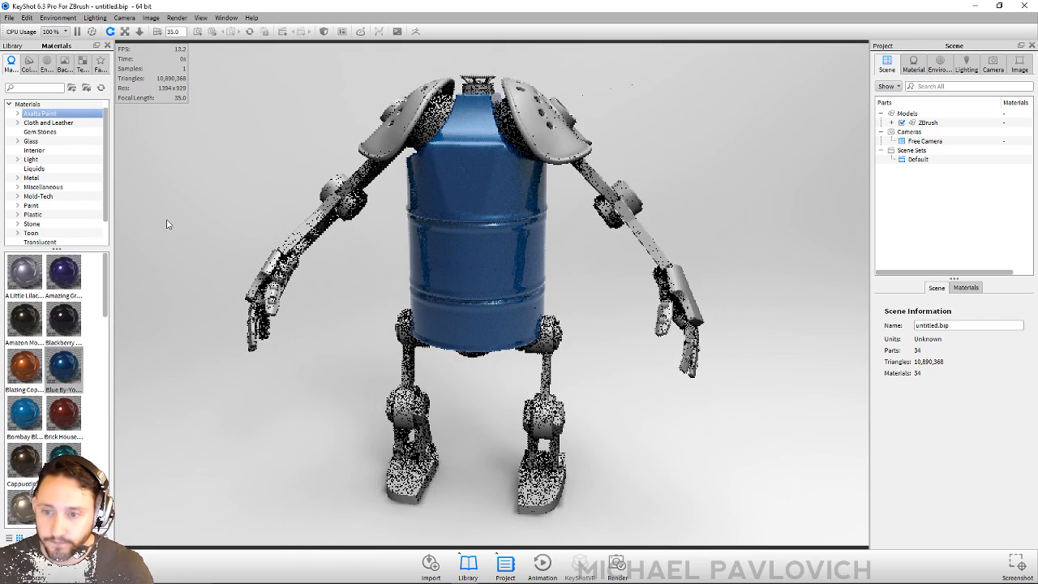
Apply the Paint Metallic Deep Red material to the robot's barrel body and the wind-up key on its back.
scroll(48, 188, down, 1)
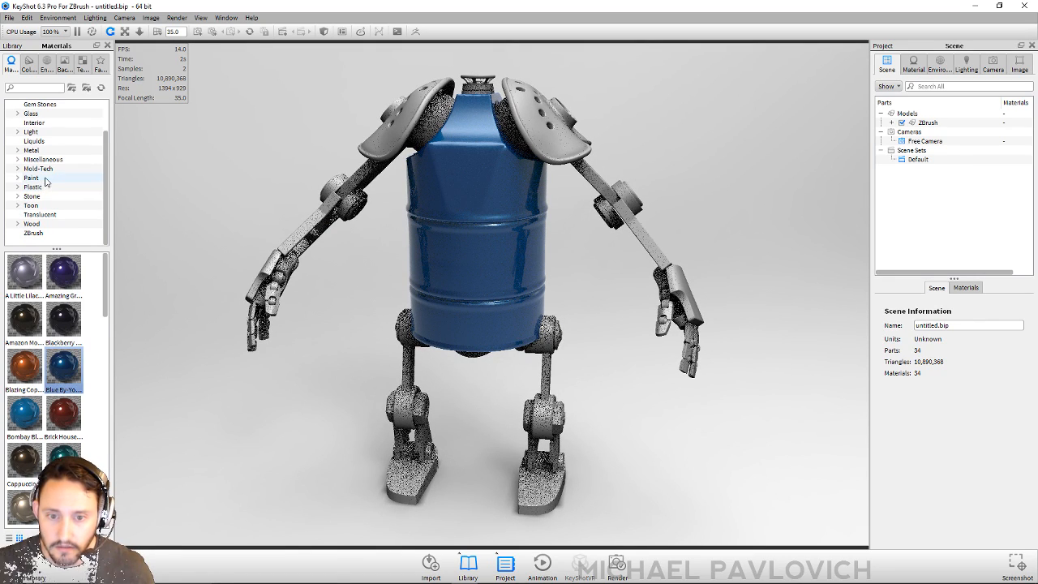
click(33, 177)
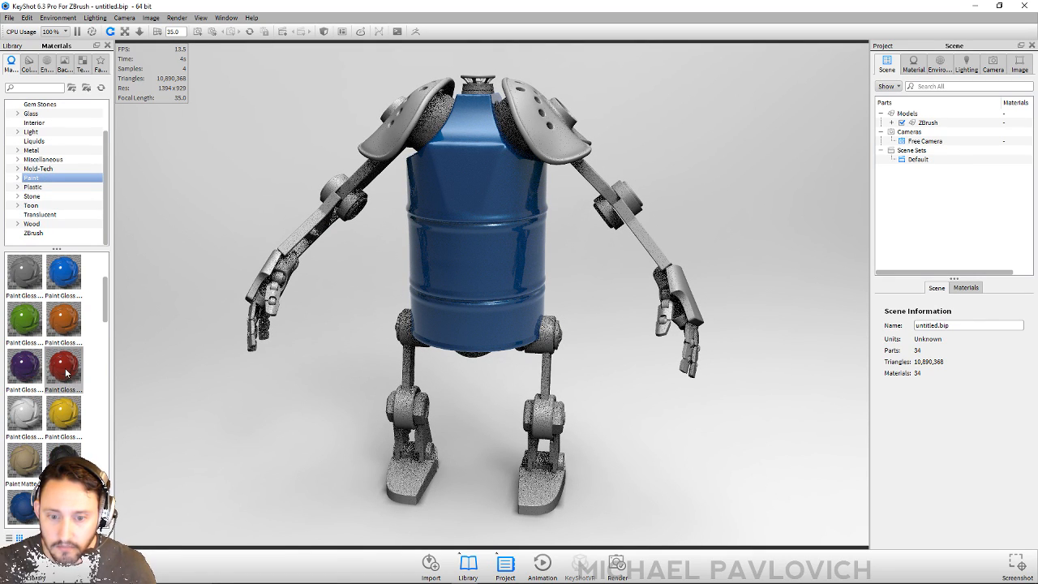
scroll(72, 381, down, 3)
scroll(66, 371, down, 3)
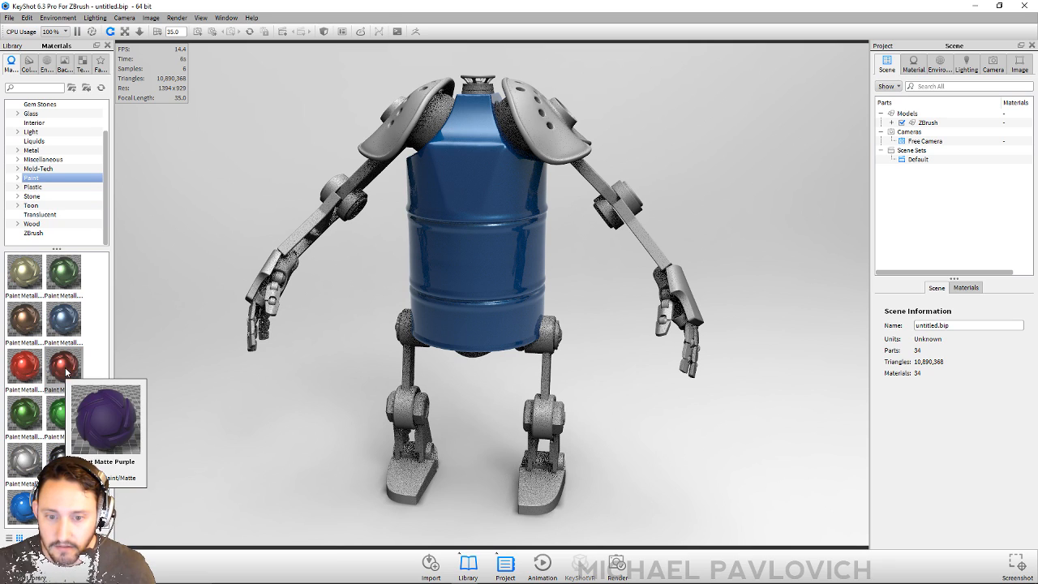
drag(64, 366, 498, 308)
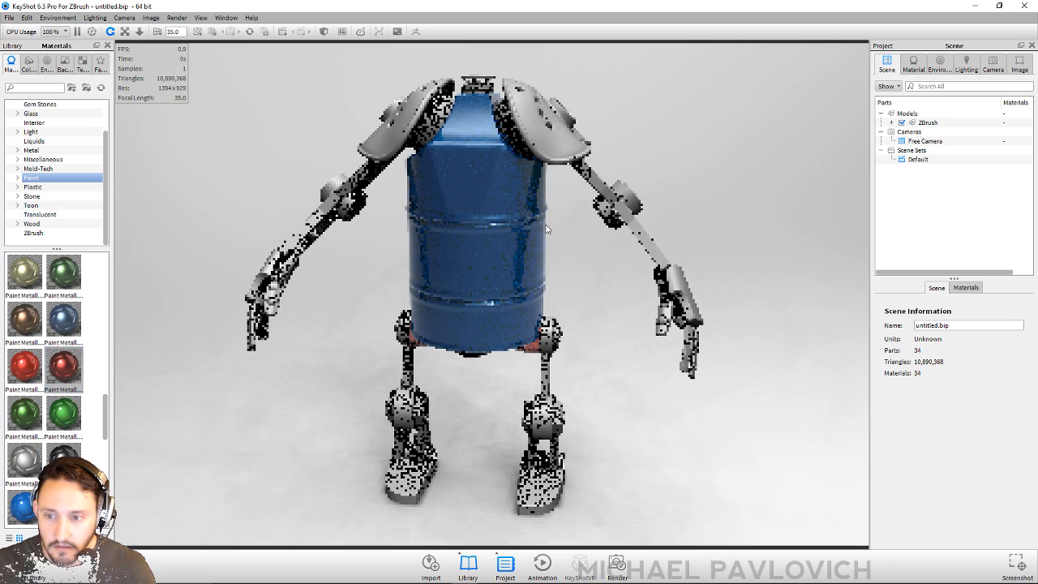
drag(333, 303, 270, 338)
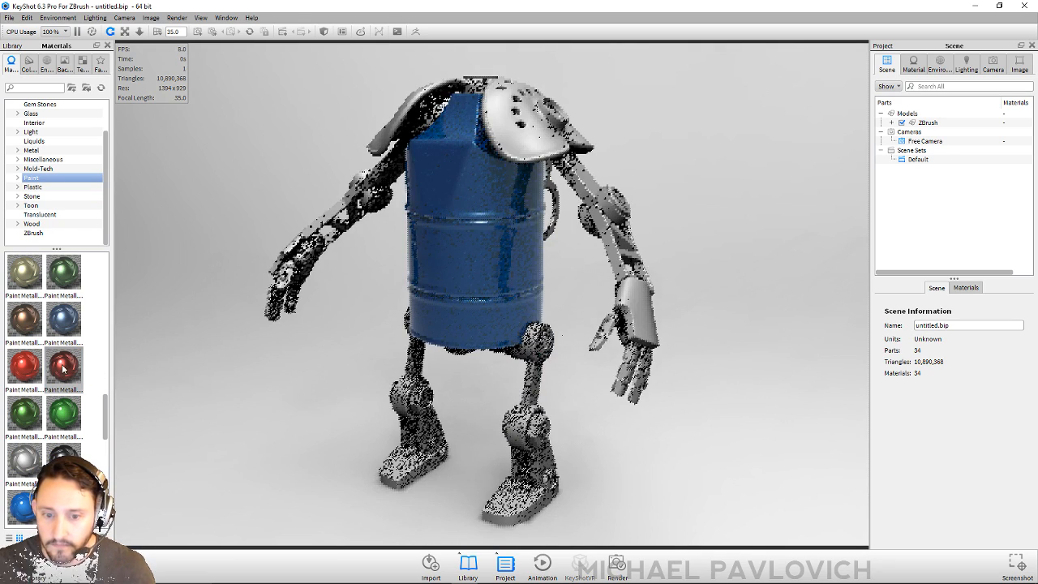
drag(64, 367, 519, 262)
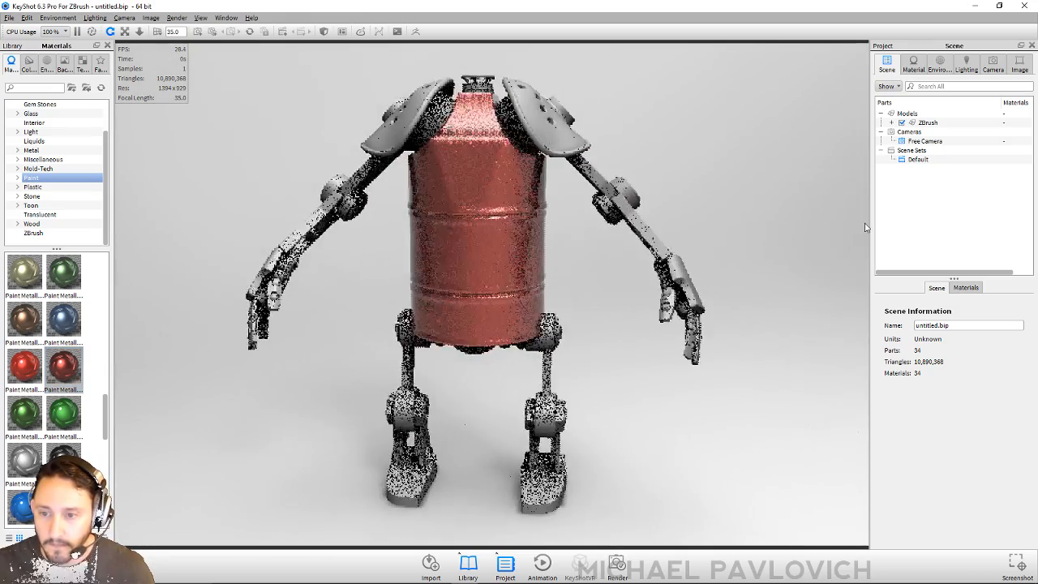
Apply the Paint Metallic Scarlett material to the robot's barrel body.
scroll(86, 409, down, 5)
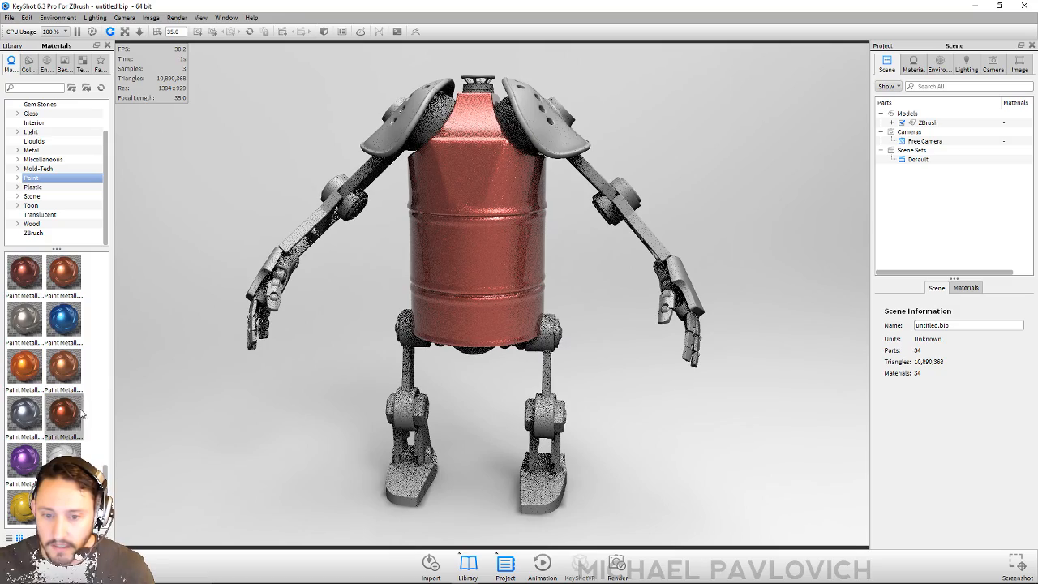
mouse_move(25, 366)
mouse_down()
mouse_move(438, 312)
mouse_move(465, 257)
mouse_up()
drag(730, 151, 329, 156)
middle_drag(329, 156, 254, 167)
Show the list of materials used in the scene and look through its entries.
click(965, 287)
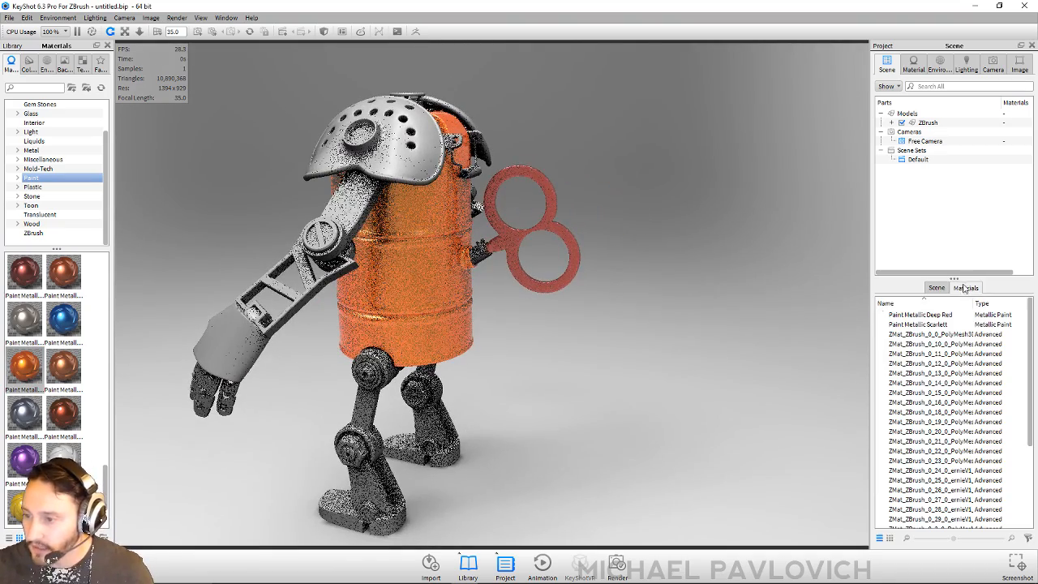
scroll(988, 394, down, 5)
scroll(989, 395, up, 5)
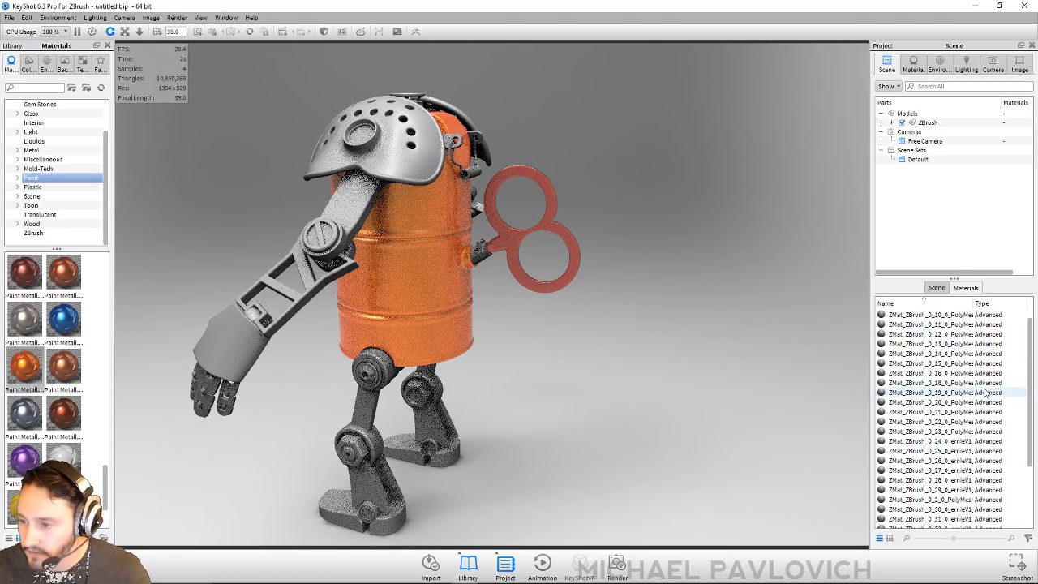
Search the material library for "steel".
drag(592, 142, 754, 166)
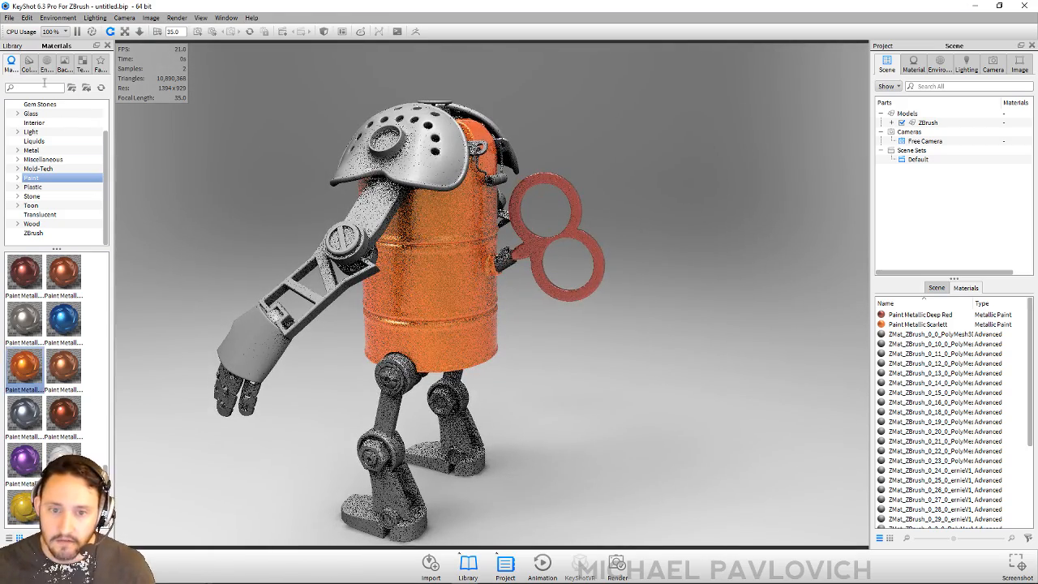
text(steel)
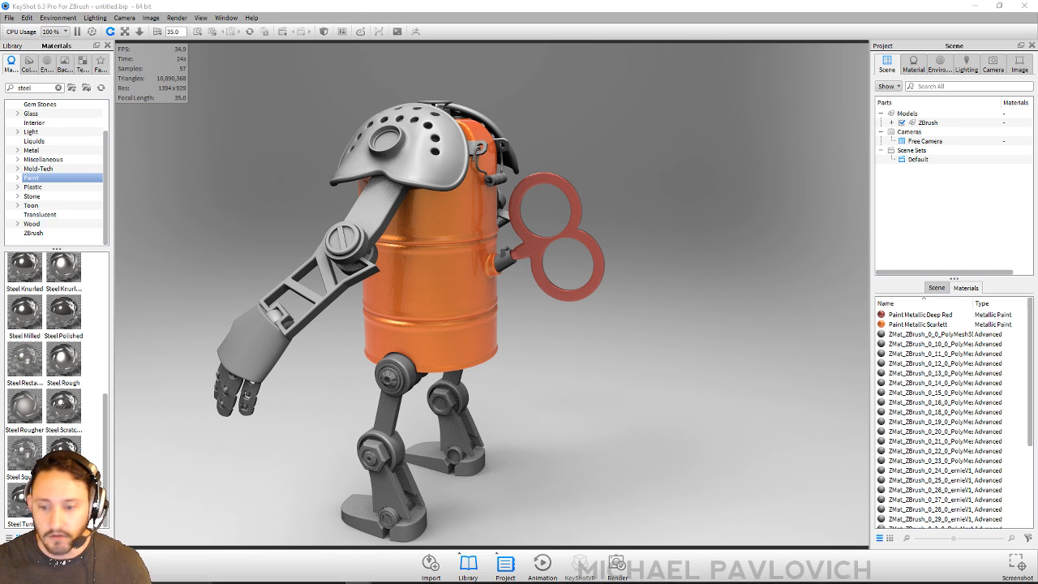
Switch to ZBrush and review the external renderer settings and the tool's mesh export options.
key(super)
click(304, 575)
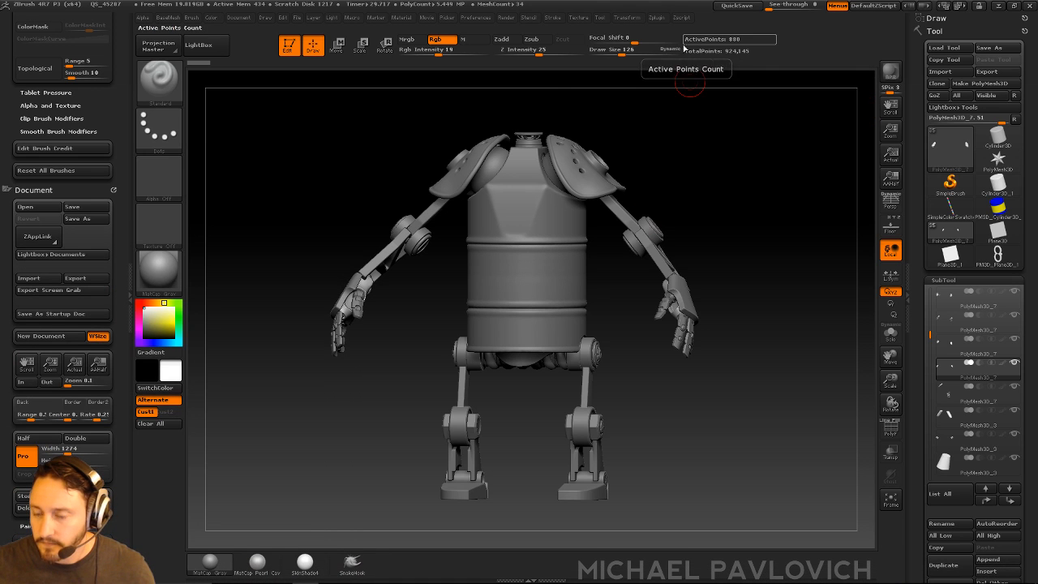
click(506, 18)
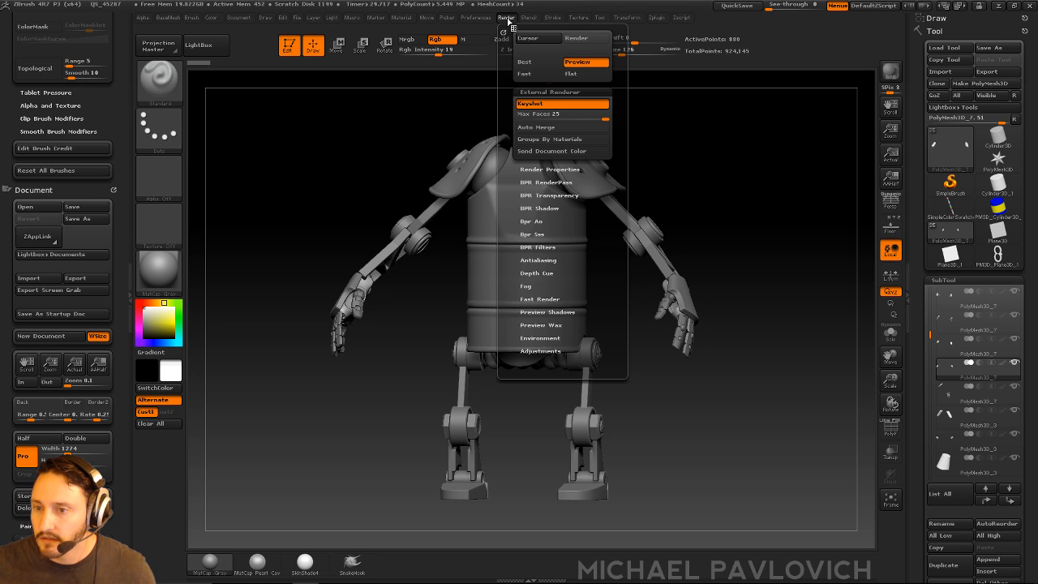
scroll(916, 171, down, 10)
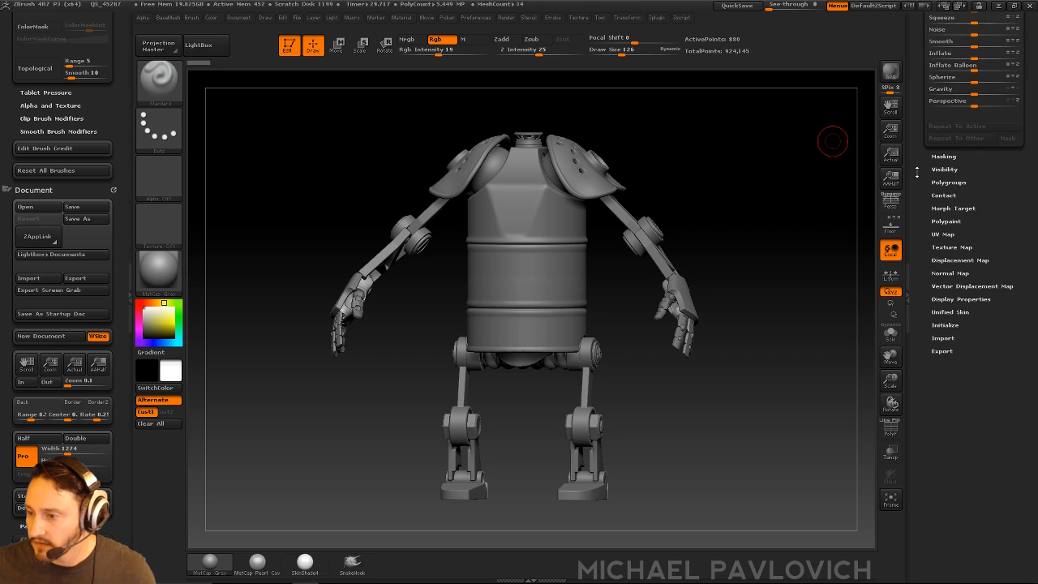
click(951, 351)
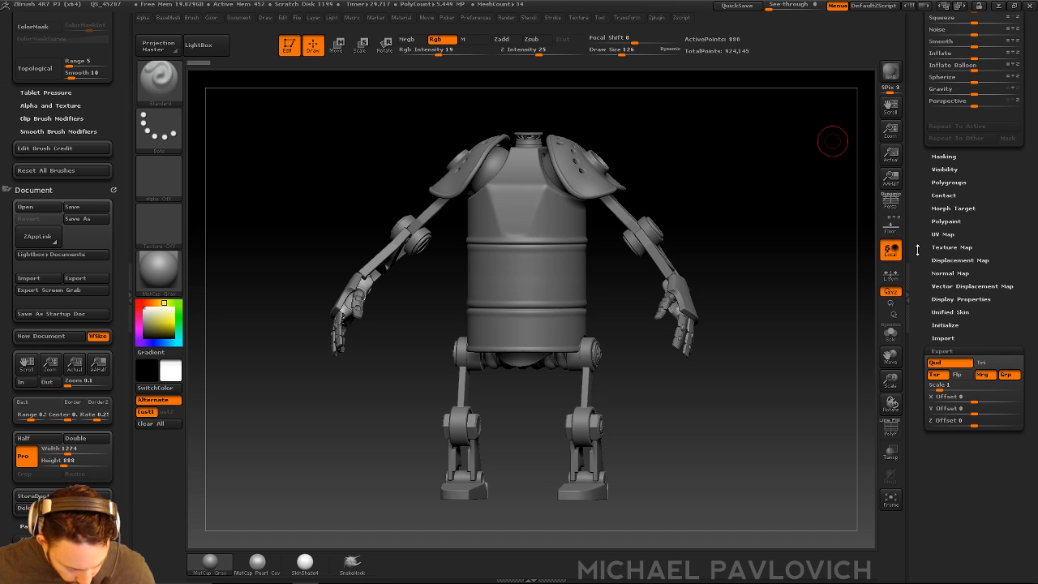
drag(917, 249, 917, 122)
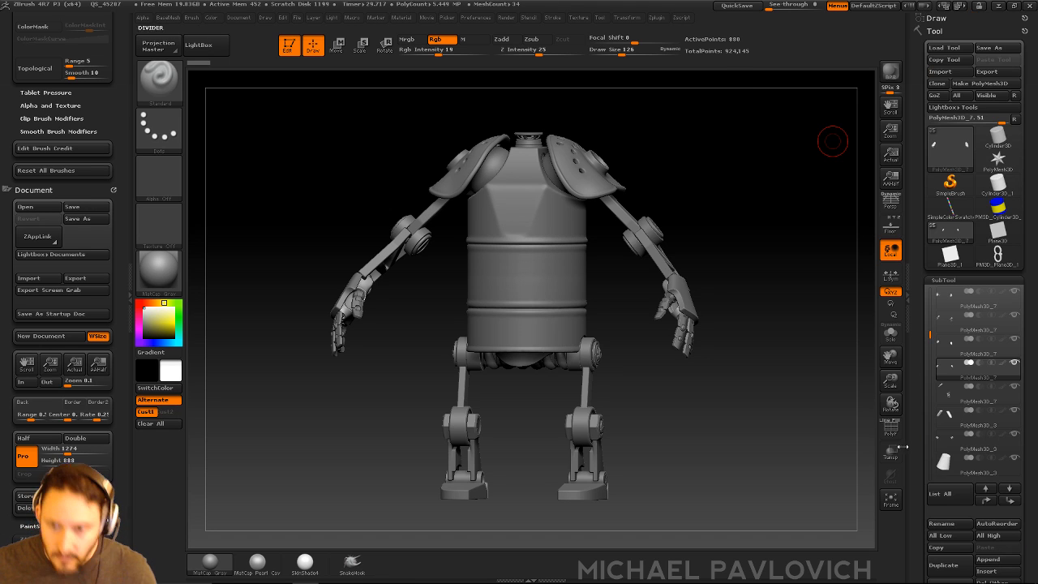
Dock the Zplugin palette and expand its FBX ExportImport options for review.
click(658, 18)
drag(655, 32, 32, 195)
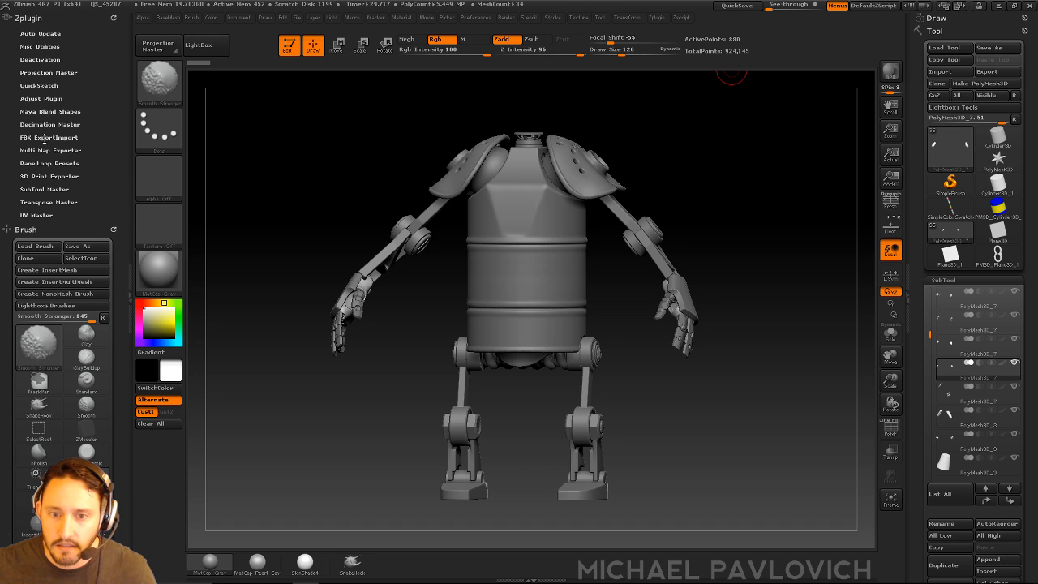
click(42, 138)
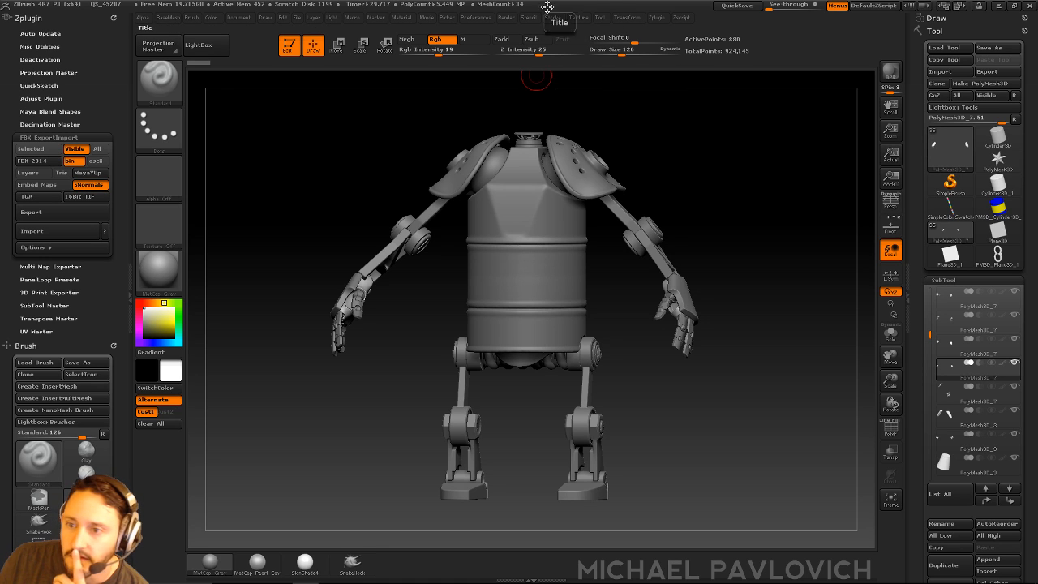
Review the render properties and the external renderer options, and remove the docked Zplugin palette.
click(506, 18)
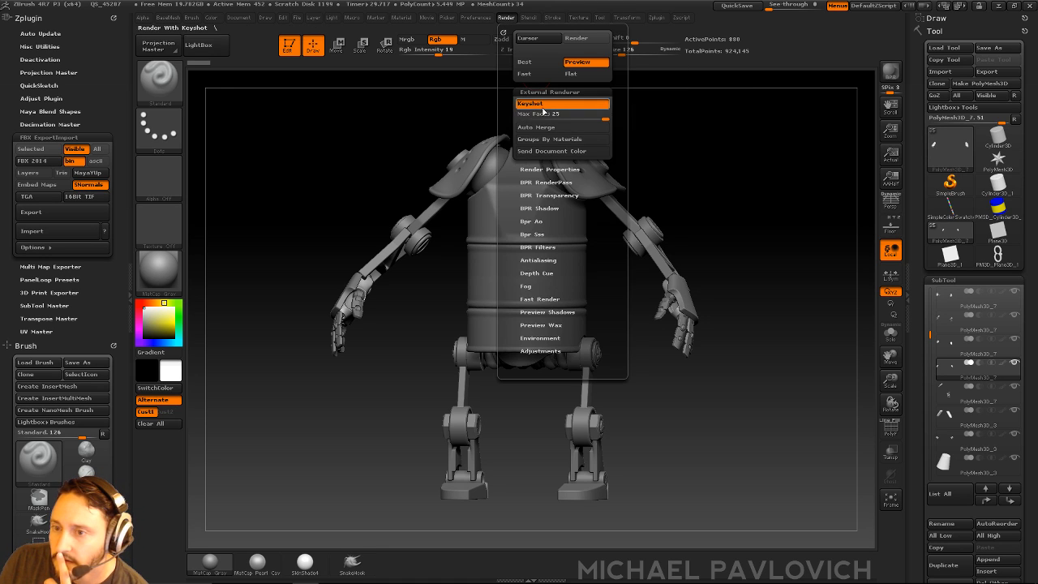
click(534, 167)
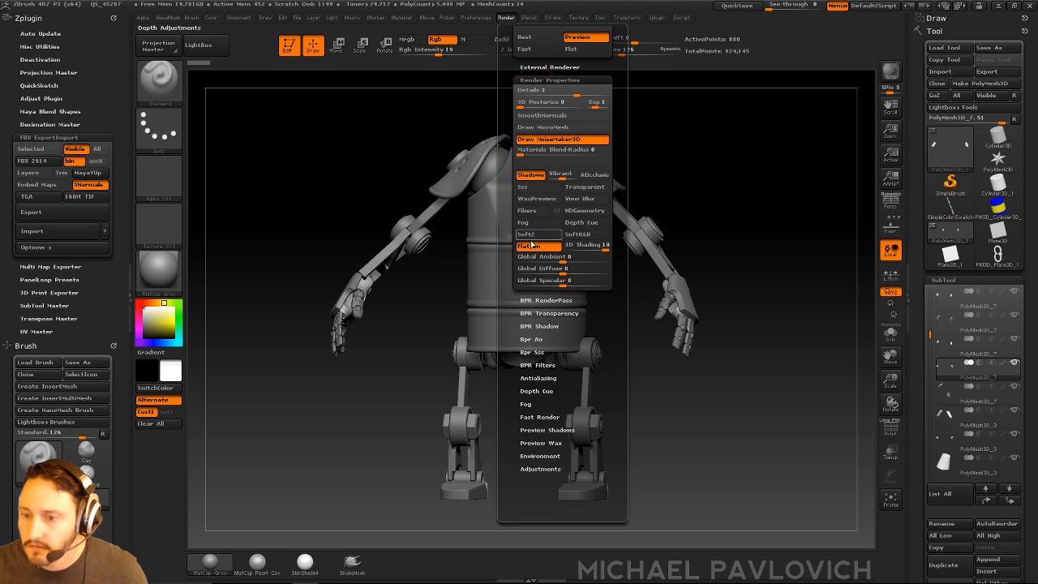
scroll(506, 117, up, 1)
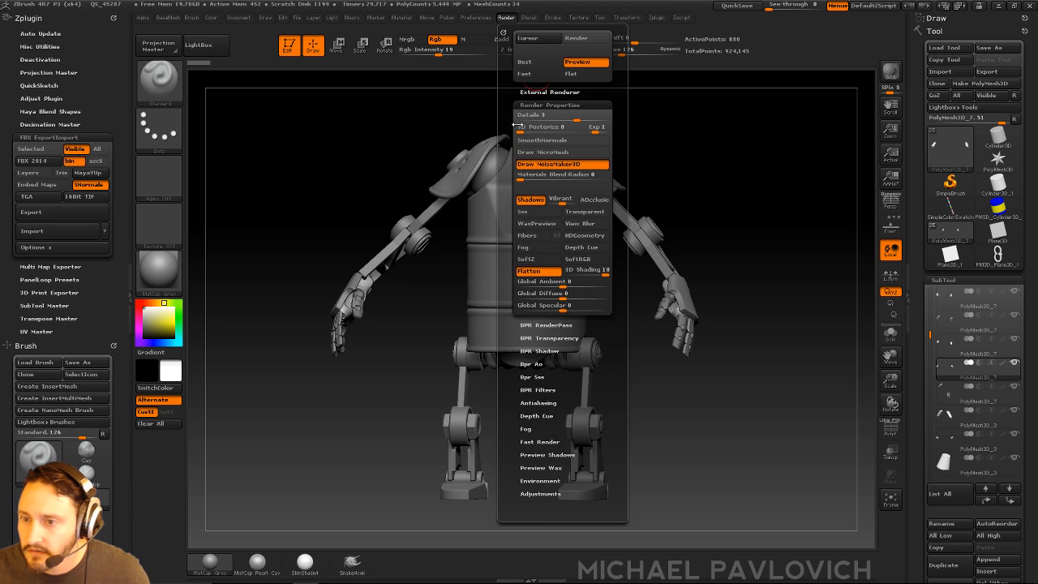
click(531, 92)
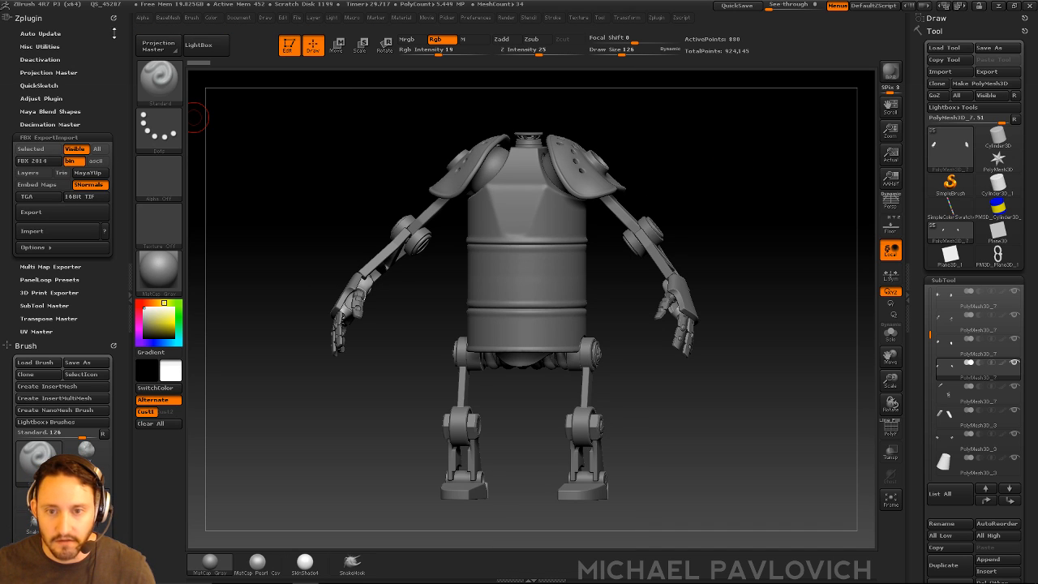
click(113, 18)
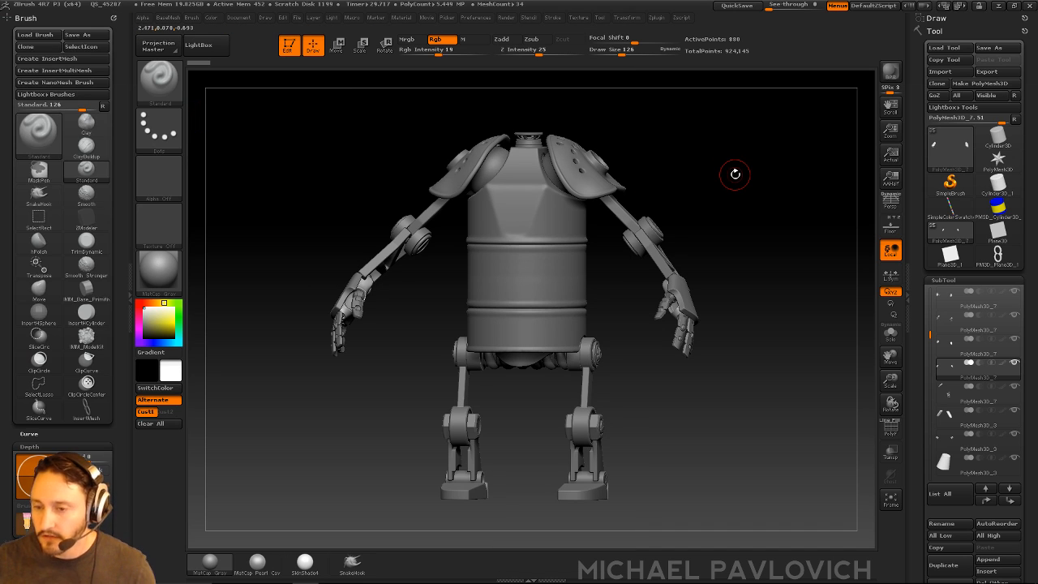
Switch back to KeyShot and apply the Steel Ultra Scratched material to the wind-up key.
key(super)
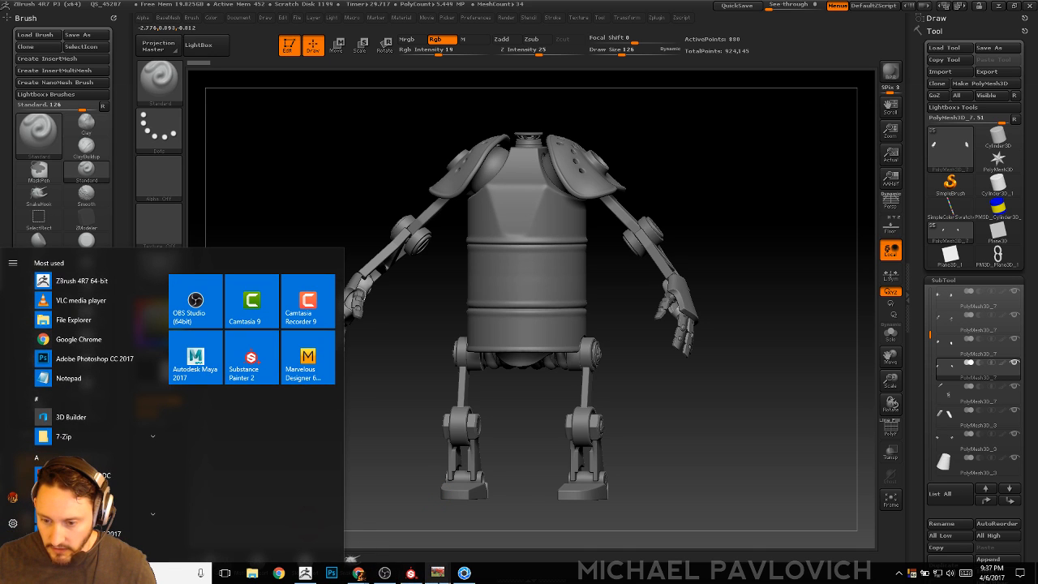
click(464, 577)
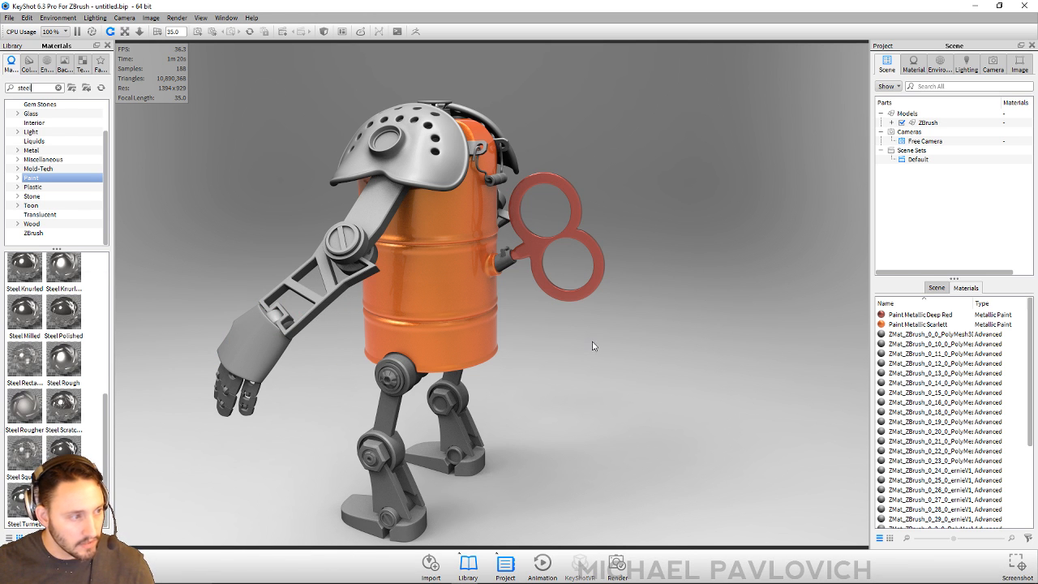
mouse_move(265, 211)
mouse_down()
mouse_move(311, 210)
mouse_move(199, 218)
mouse_move(249, 202)
mouse_up()
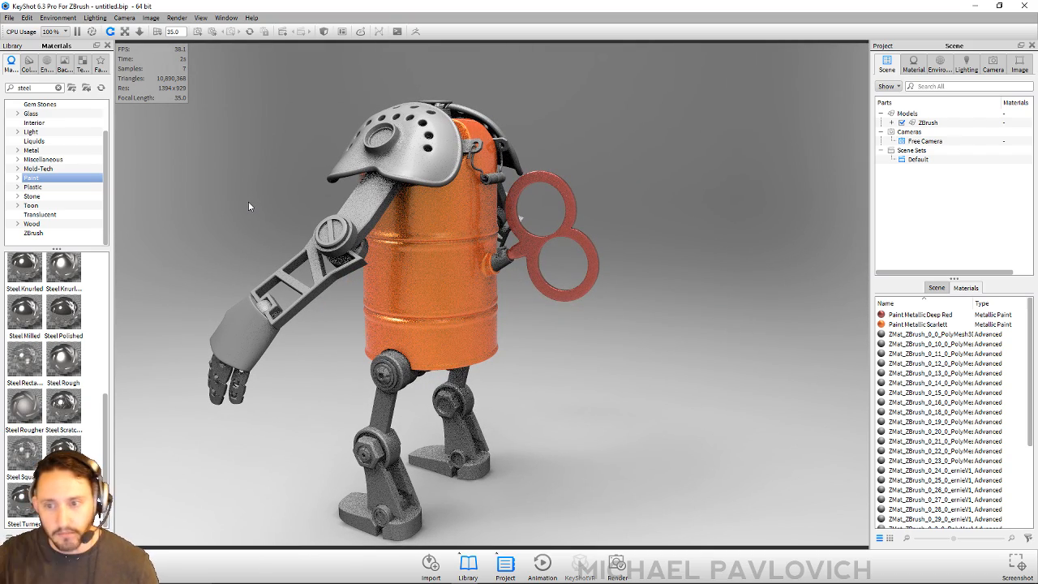
drag(242, 213, 125, 278)
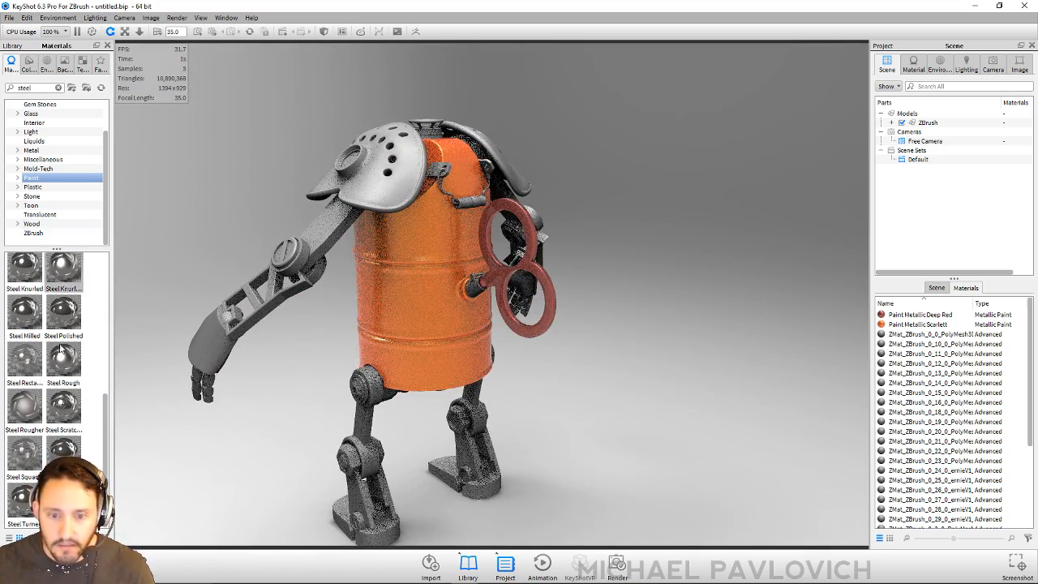
drag(63, 450, 510, 282)
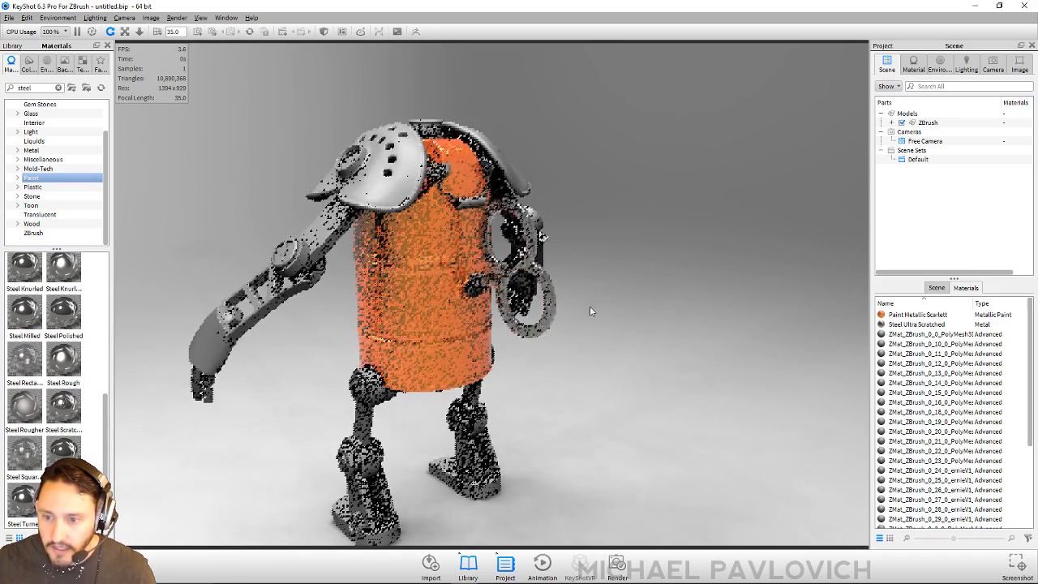
Apply the scene's existing Steel Ultra Scratched material to the robot's upper arm.
drag(593, 305, 651, 341)
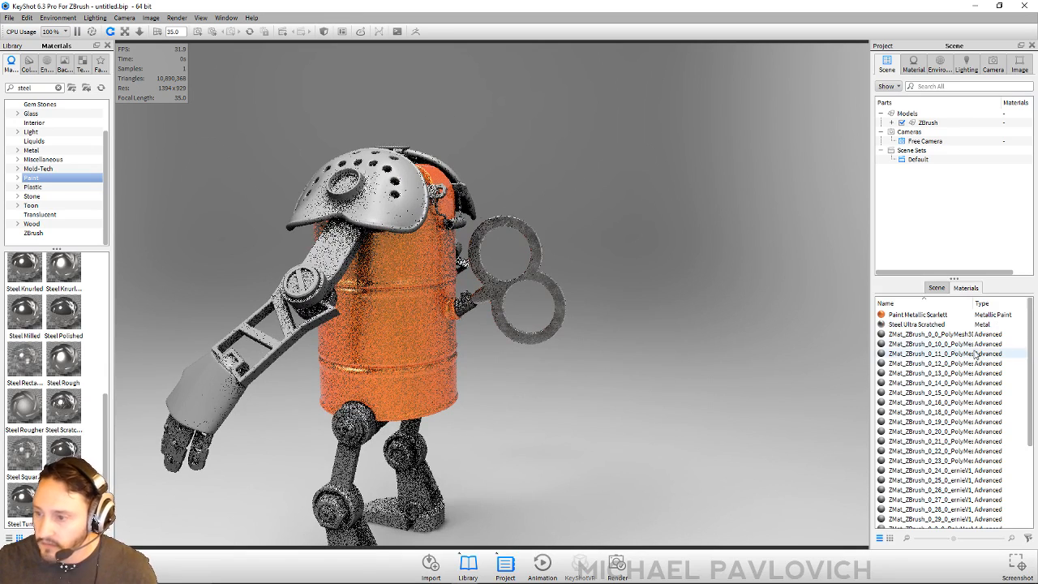
click(930, 326)
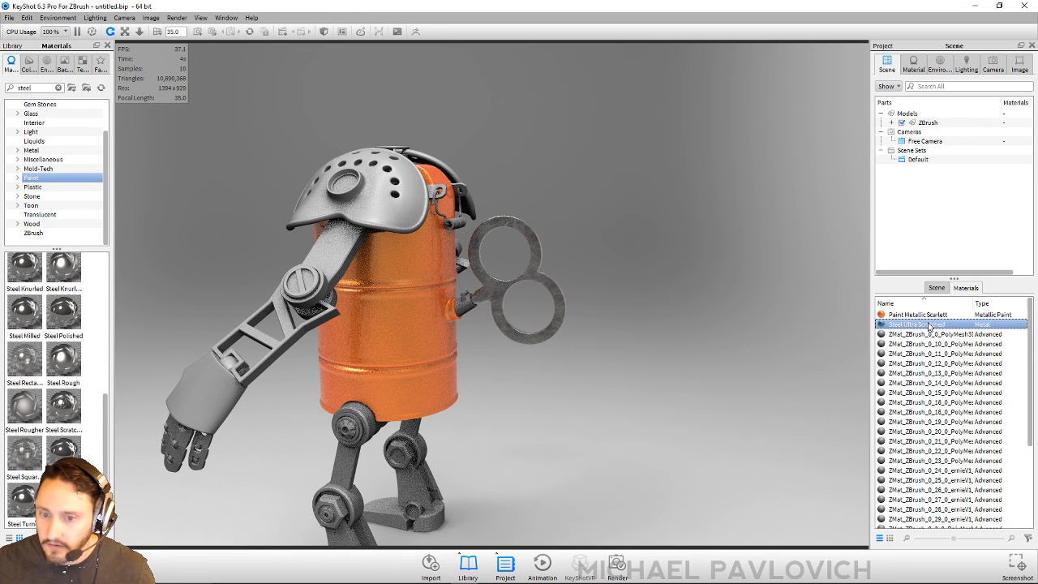
drag(929, 326, 365, 267)
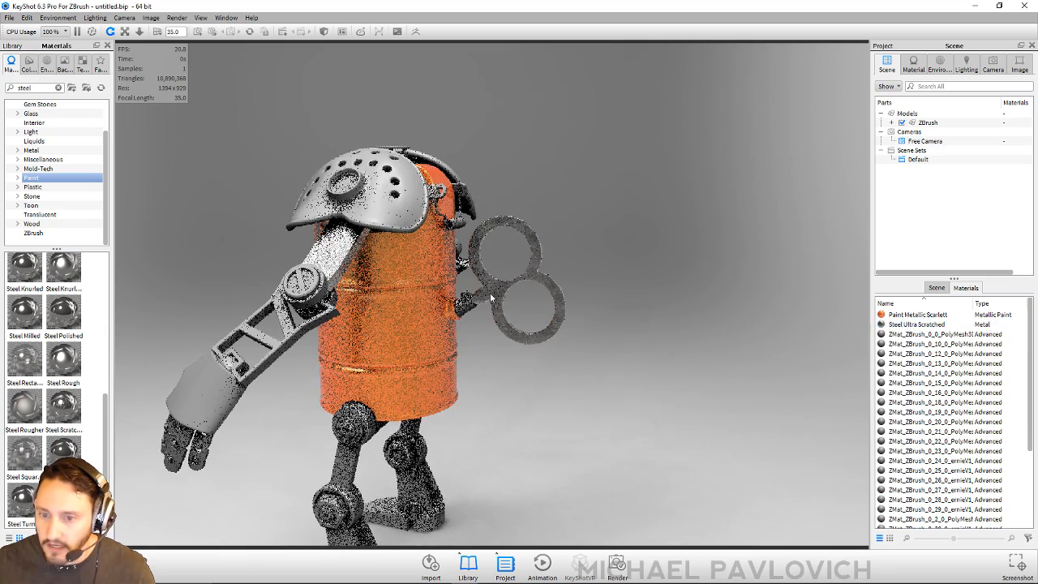
Apply the scene's Steel Ultra Scratched material to the robot's forearm frame and lower leg.
drag(903, 323, 867, 335)
drag(274, 326, 267, 339)
drag(491, 450, 157, 447)
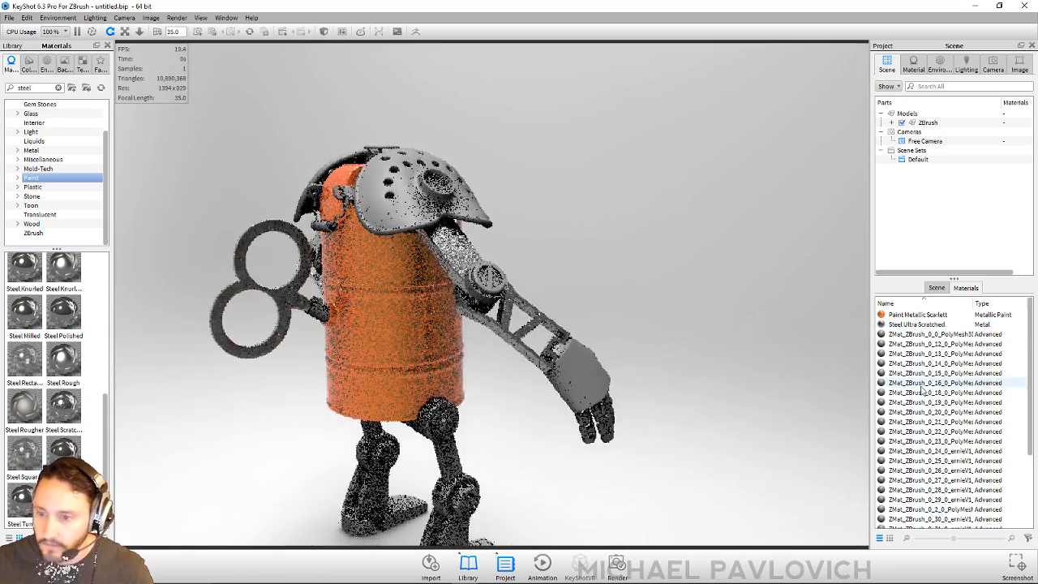
drag(714, 376, 502, 288)
drag(916, 323, 700, 392)
drag(910, 324, 469, 519)
drag(543, 407, 784, 306)
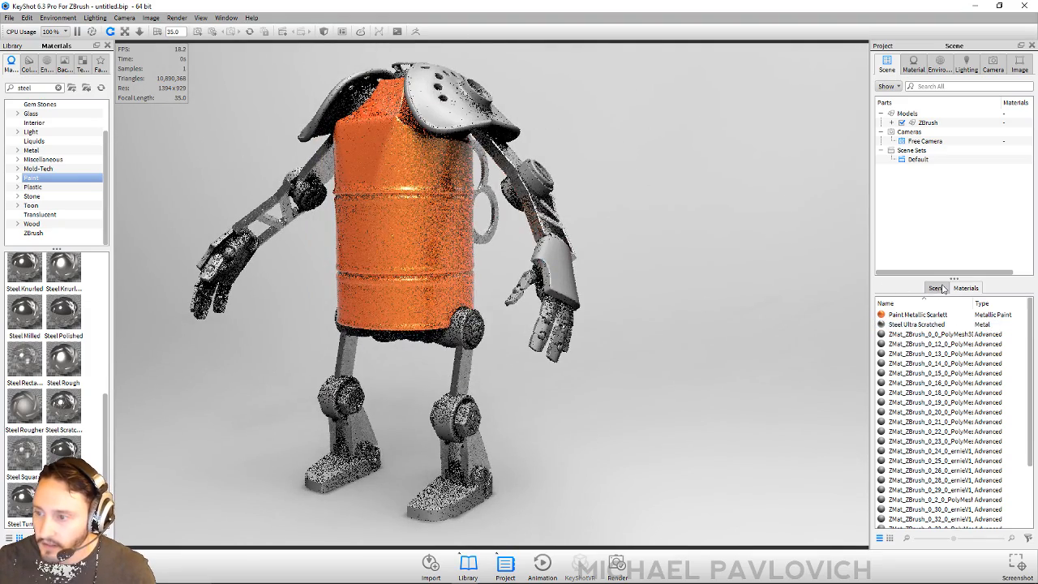
Apply the barrel body's Paint Metallic Scarlett material to the robot's feet and wrist guards.
double_click(445, 194)
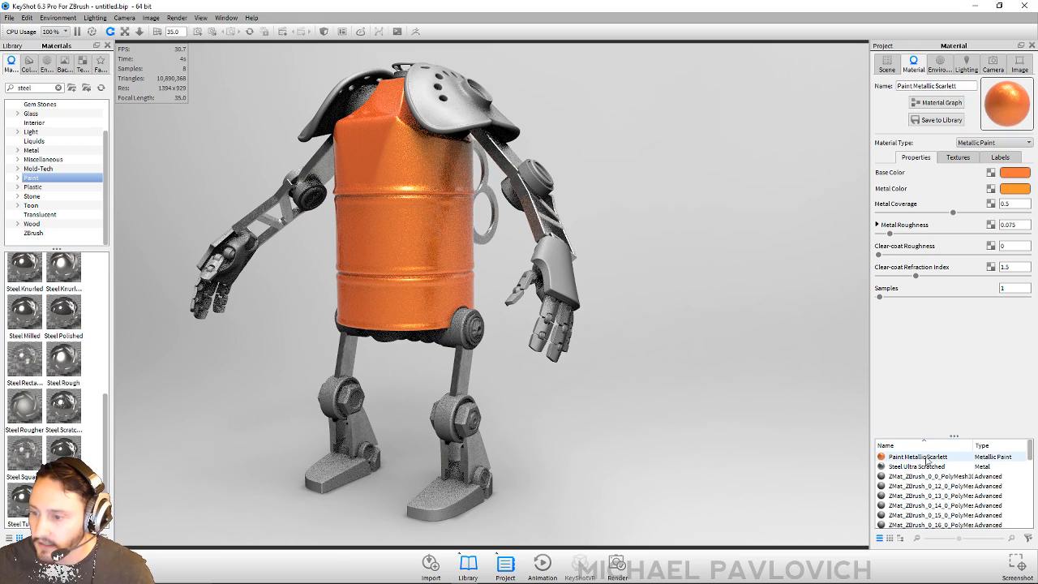
mouse_move(926, 461)
mouse_down()
mouse_move(626, 470)
mouse_move(457, 496)
mouse_up()
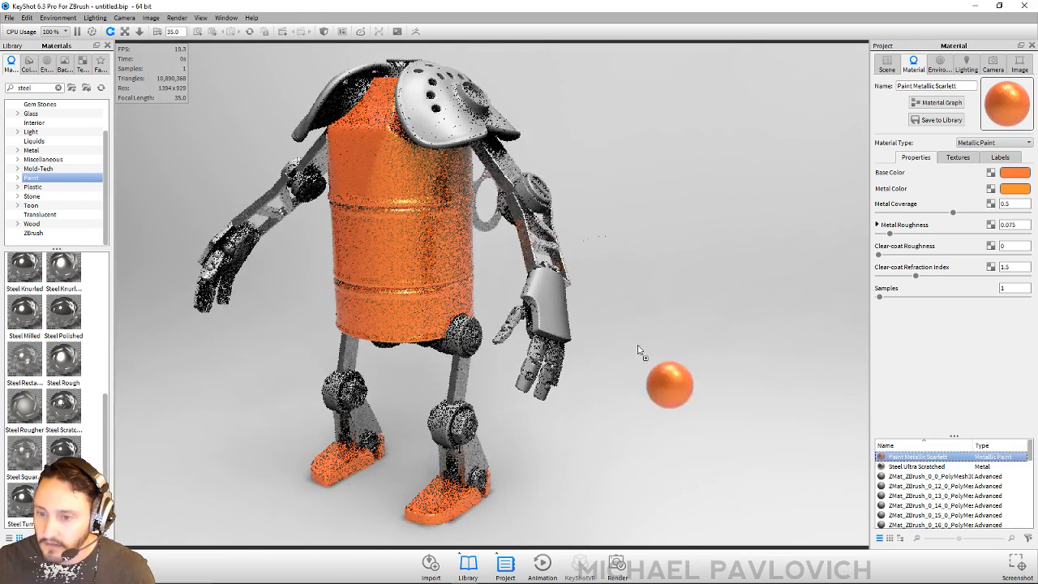
drag(638, 350, 519, 280)
drag(706, 318, 187, 310)
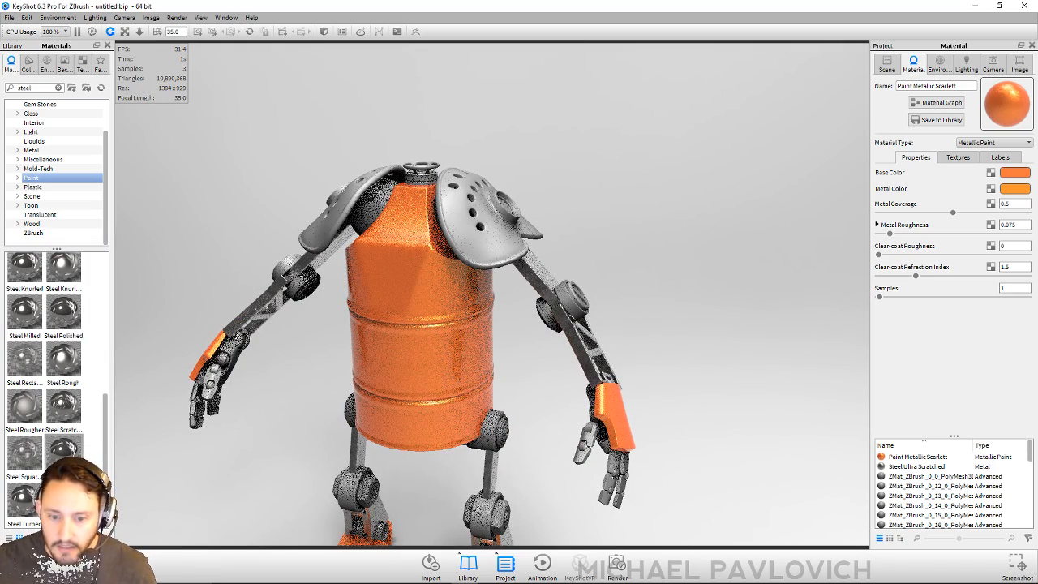
Apply the scene's Steel Ultra Scratched material to the shoulder armour.
drag(63, 445, 472, 248)
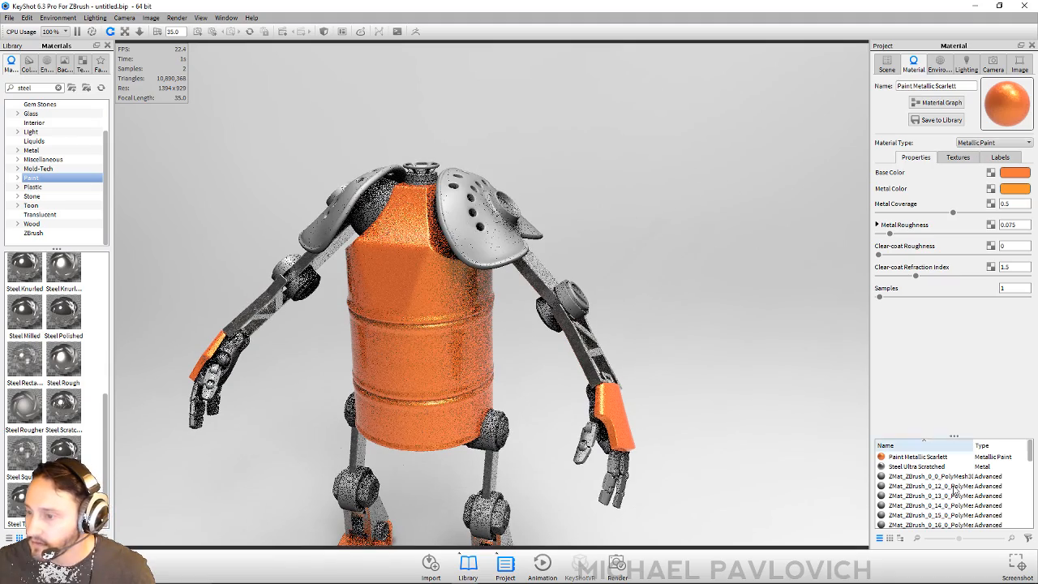
drag(916, 466, 458, 219)
drag(810, 340, 755, 297)
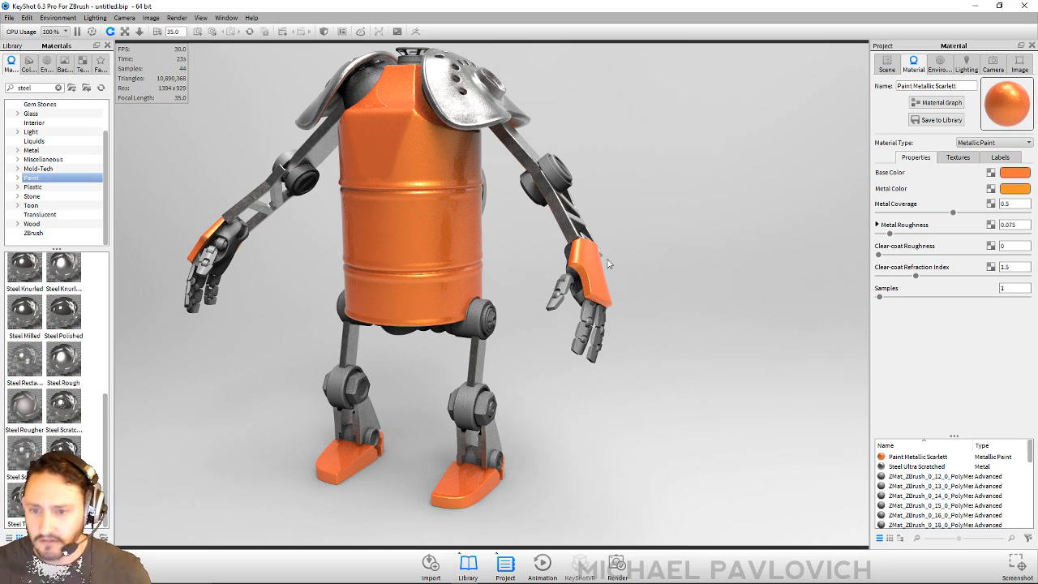
drag(609, 263, 641, 306)
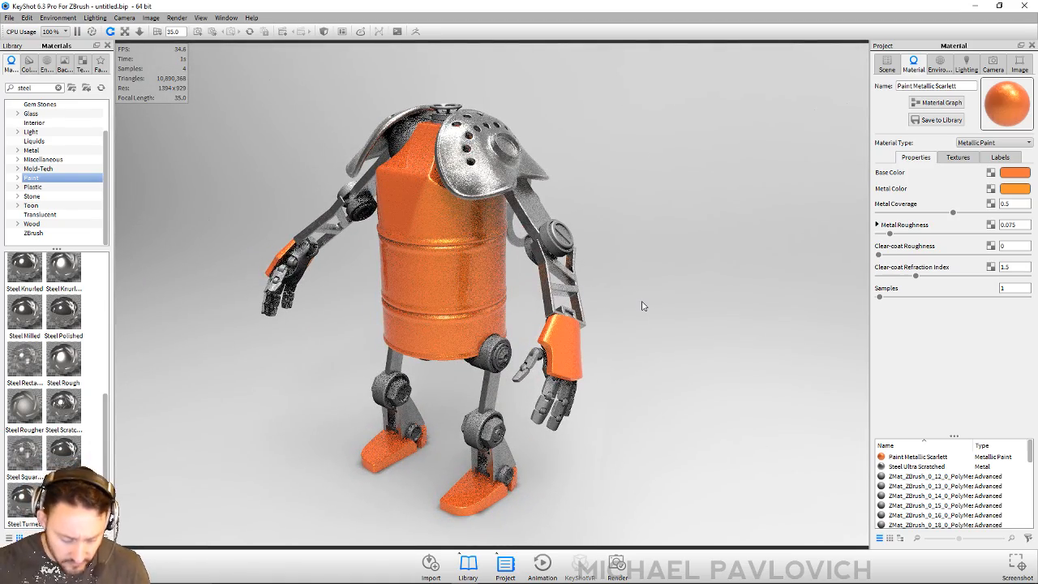
key(super)
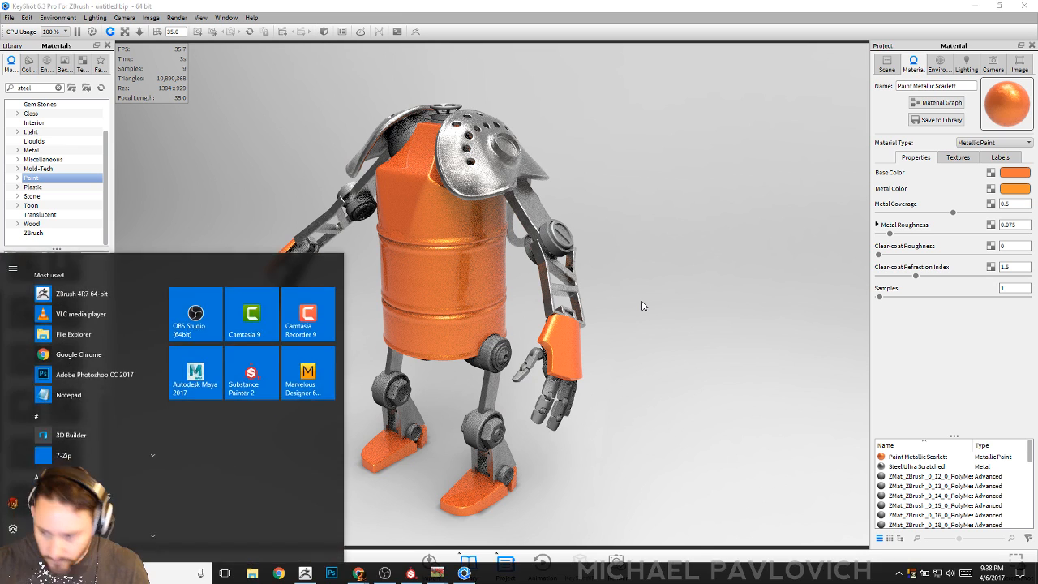
key(super)
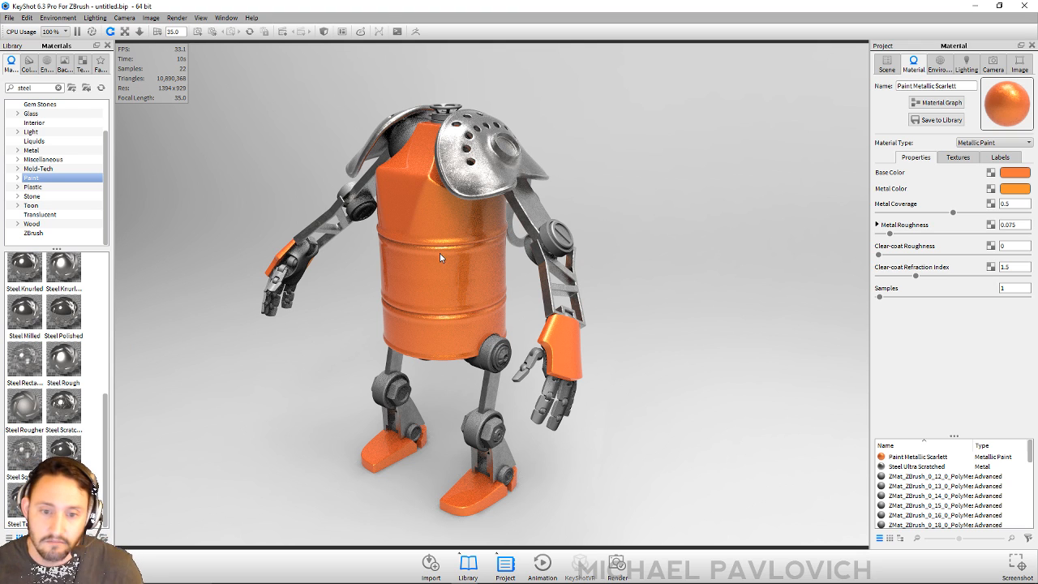
Search the material library for nickel and check the Nickel Light Satin material.
scroll(28, 344, up, 5)
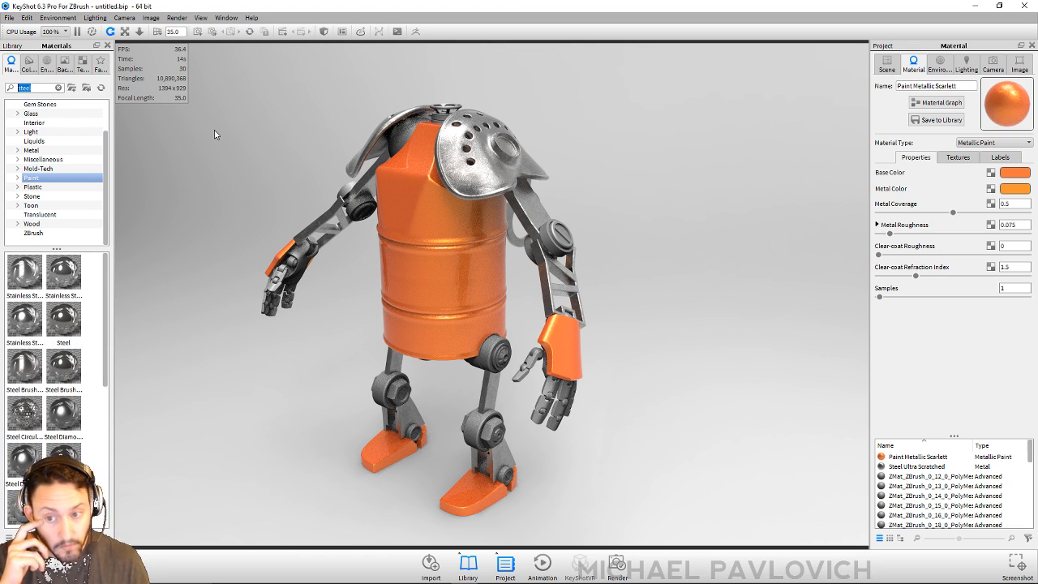
text(nickel)
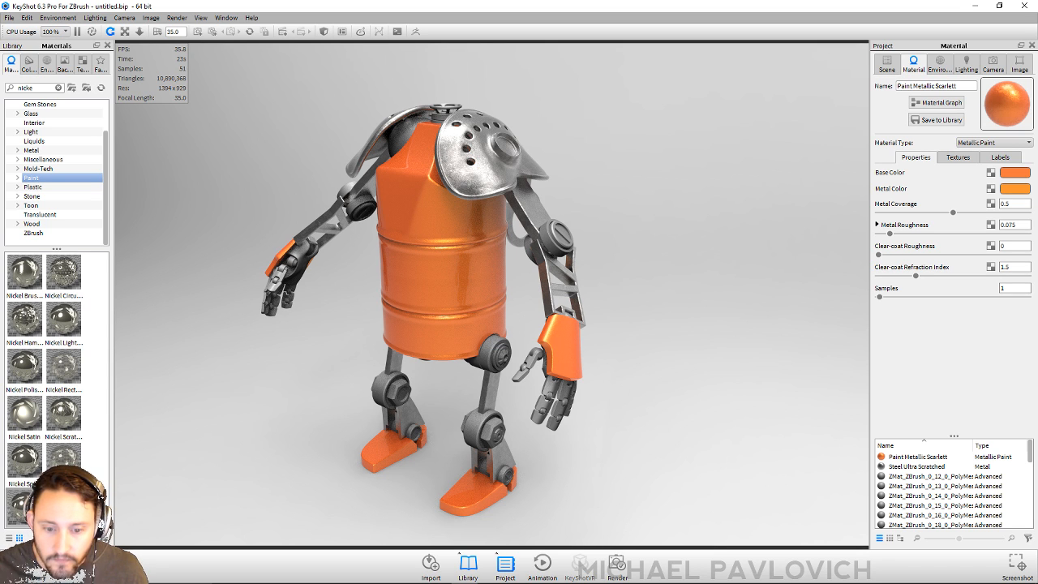
mouse_move(81, 316)
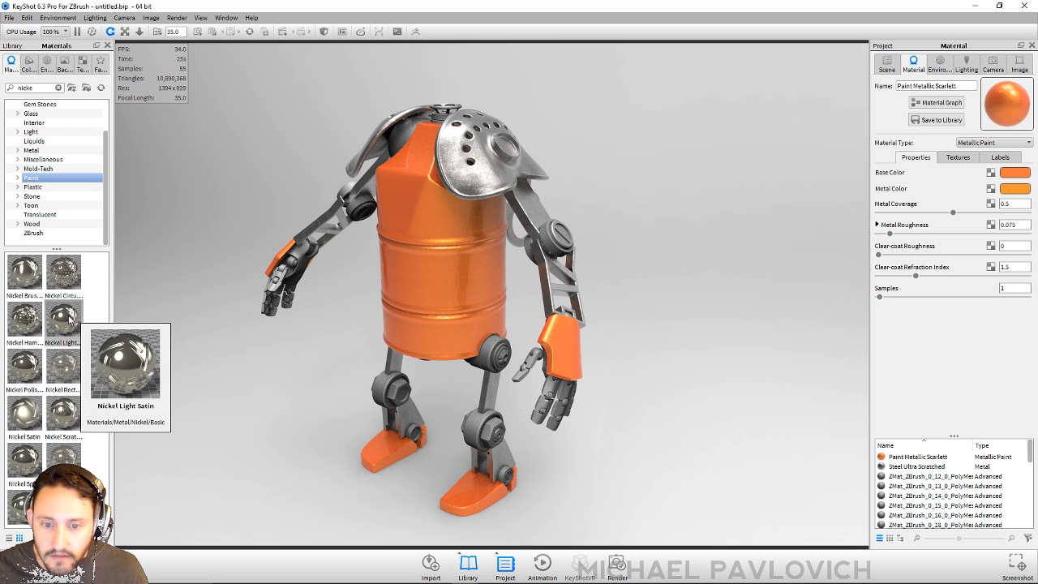
mouse_move(65, 316)
mouse_down()
mouse_move(176, 338)
mouse_move(571, 234)
mouse_move(564, 251)
mouse_move(60, 319)
mouse_up()
Browse the library's anodized metals and apply Anodized Rough Red to the ring on top of the neck.
click(33, 177)
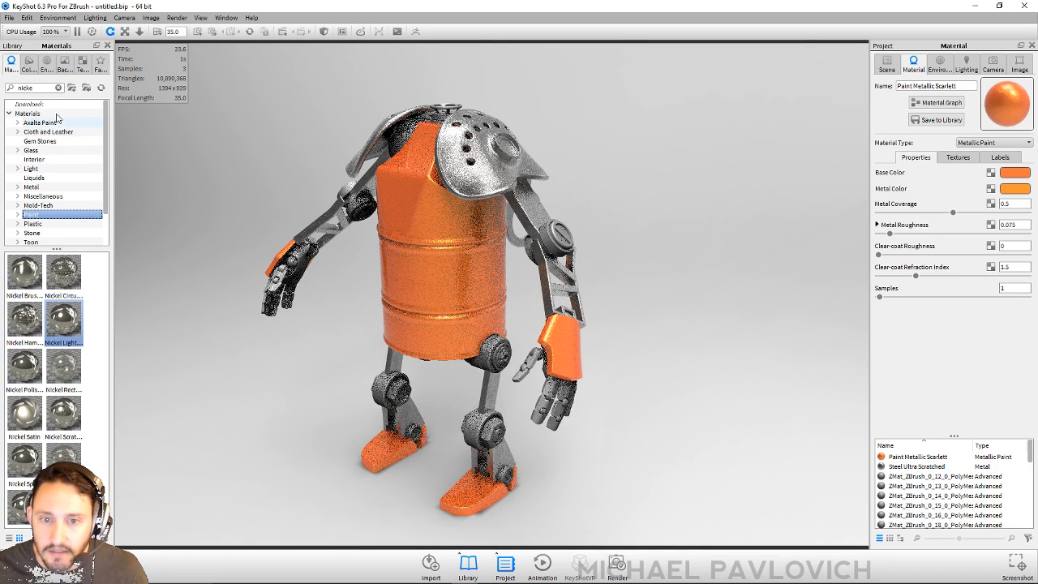
double_click(36, 160)
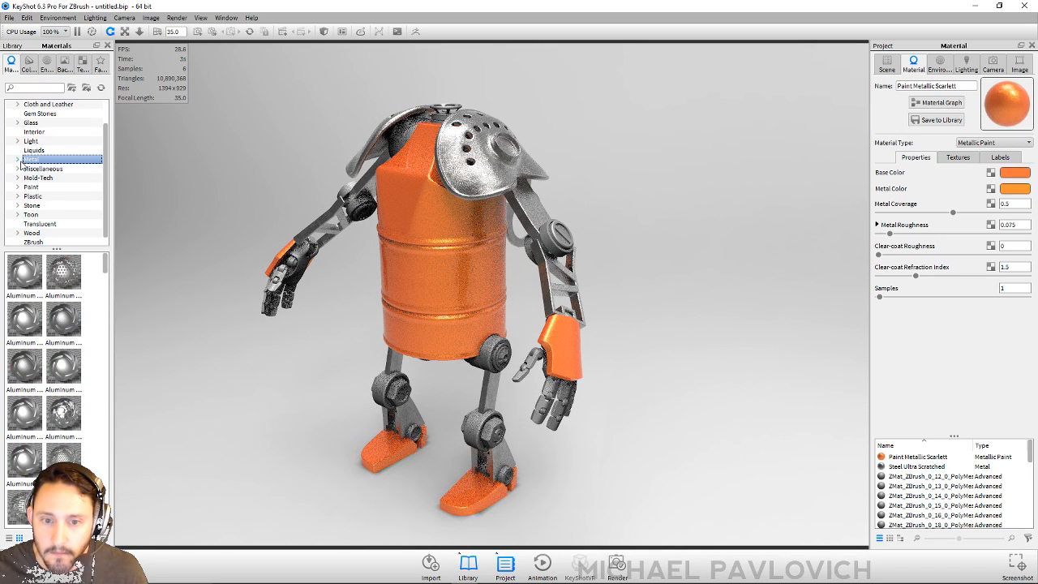
scroll(50, 168, down, 1)
click(54, 153)
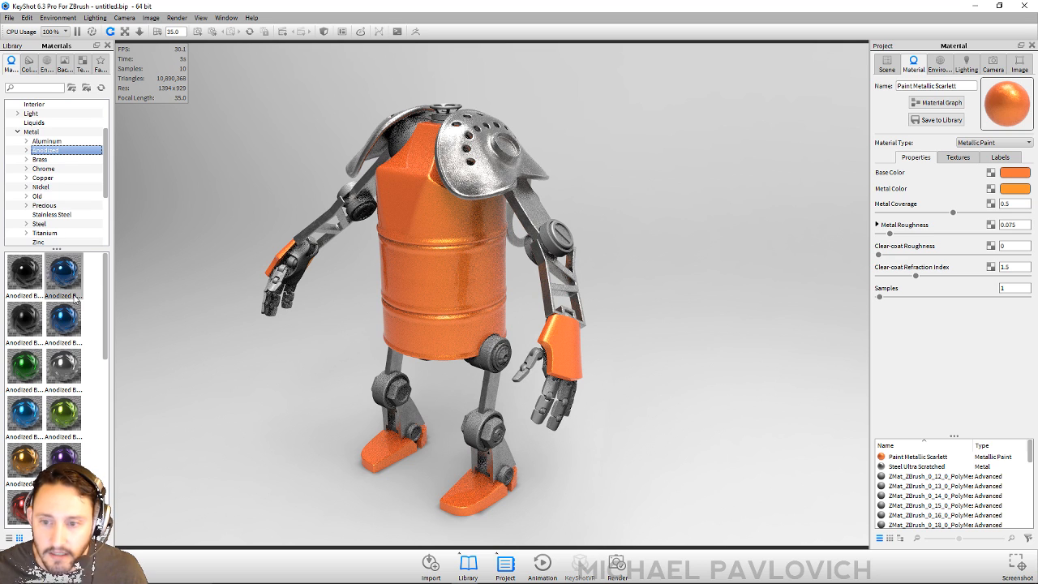
scroll(65, 340, down, 5)
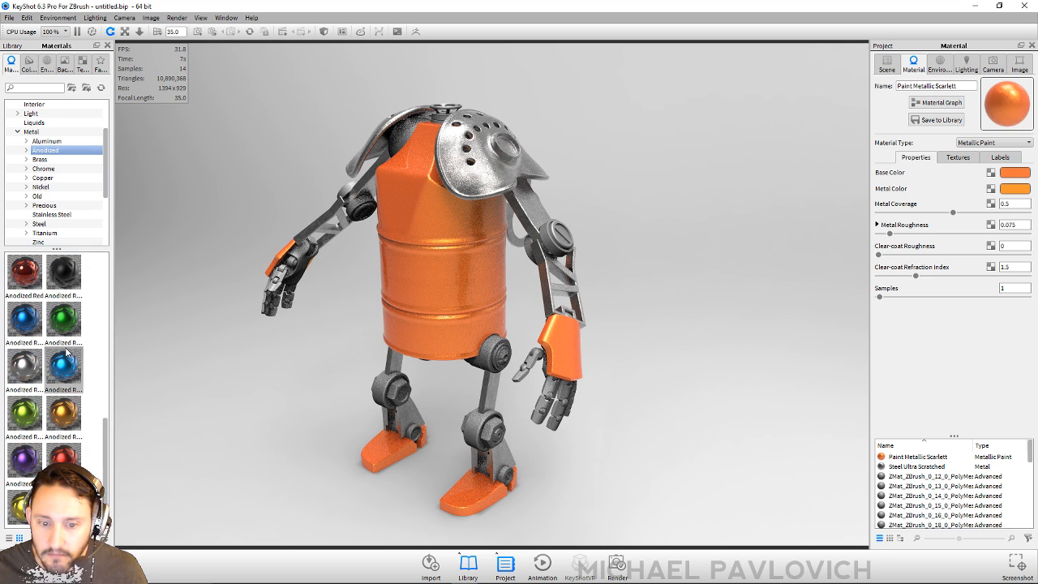
drag(63, 450, 453, 129)
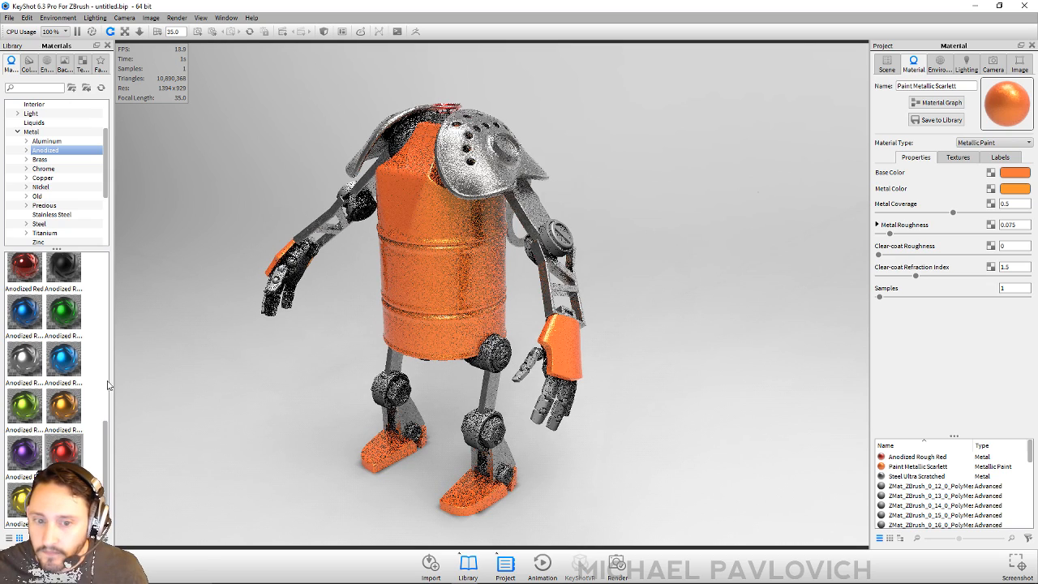
mouse_move(29, 272)
mouse_down()
mouse_move(490, 169)
mouse_move(354, 178)
mouse_move(29, 269)
mouse_up()
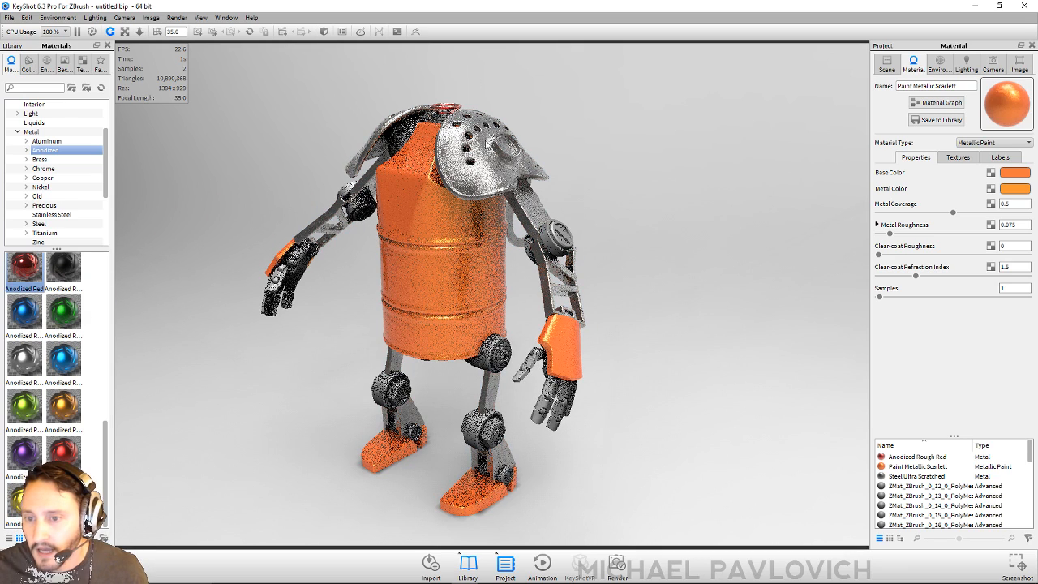
Select the shoulder armour and assign the scene's Anodized Rough Red material to it.
click(886, 65)
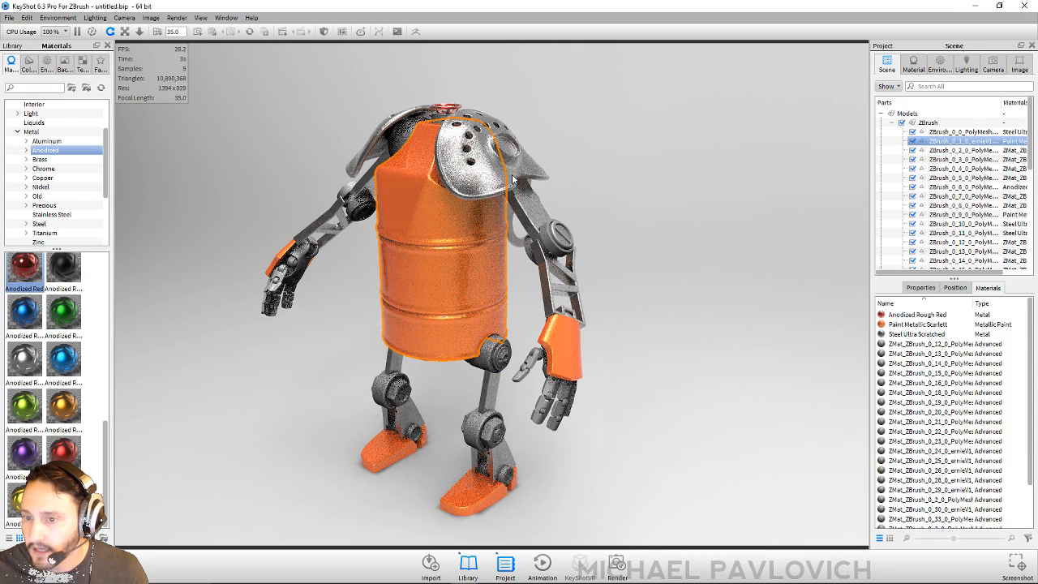
click(516, 179)
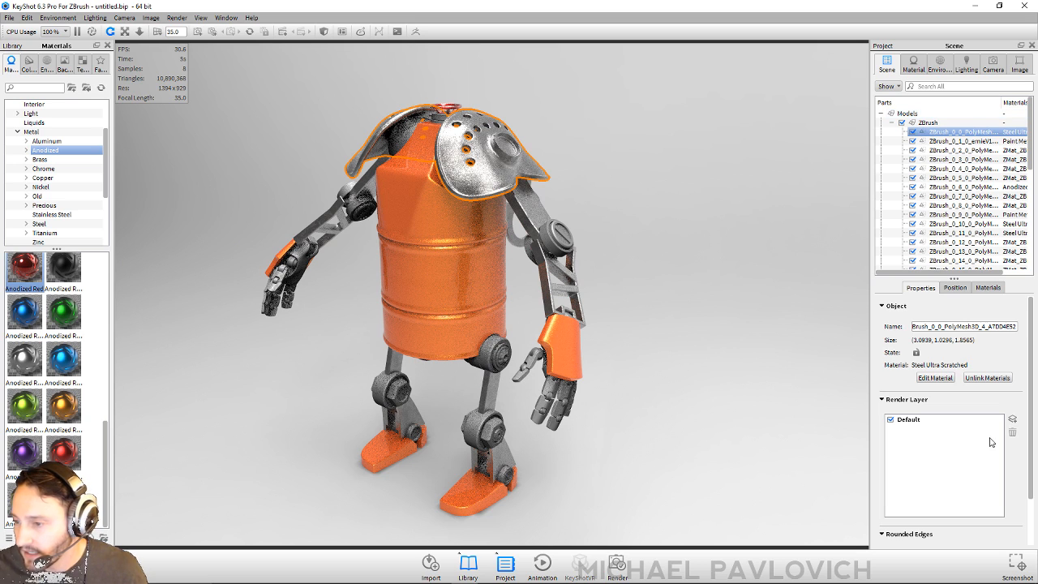
click(988, 289)
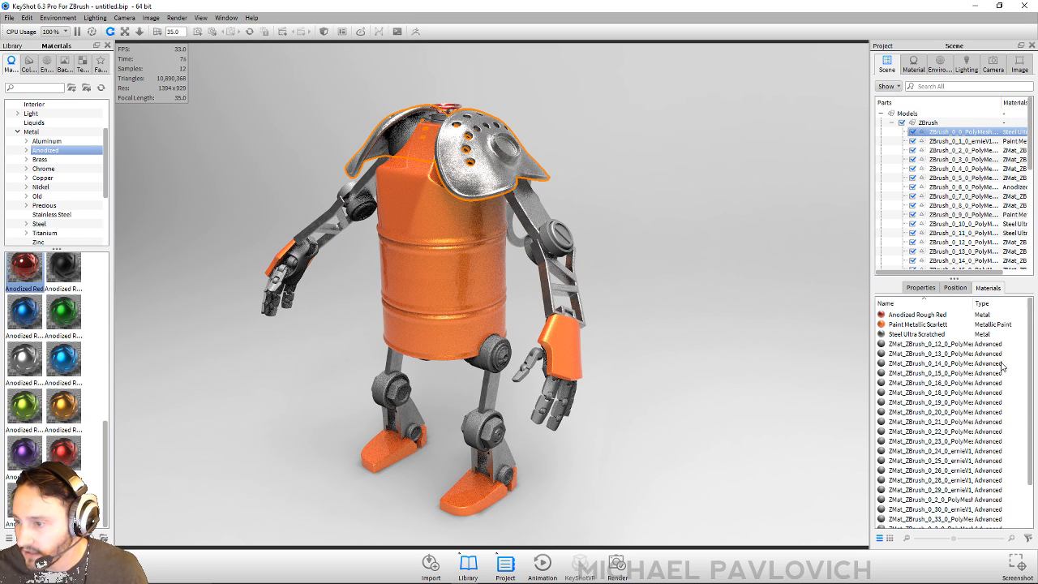
drag(918, 315, 940, 134)
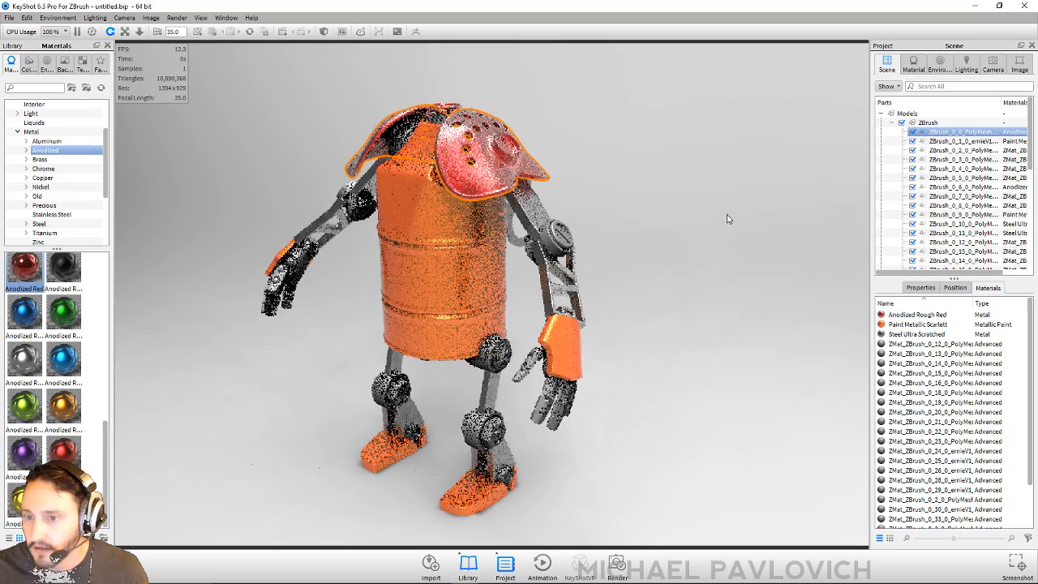
Apply the scene's Steel Ultra Scratched material to the wind-up key's shaft, the neck piece and the part beneath the shoulder armour.
drag(727, 219, 463, 210)
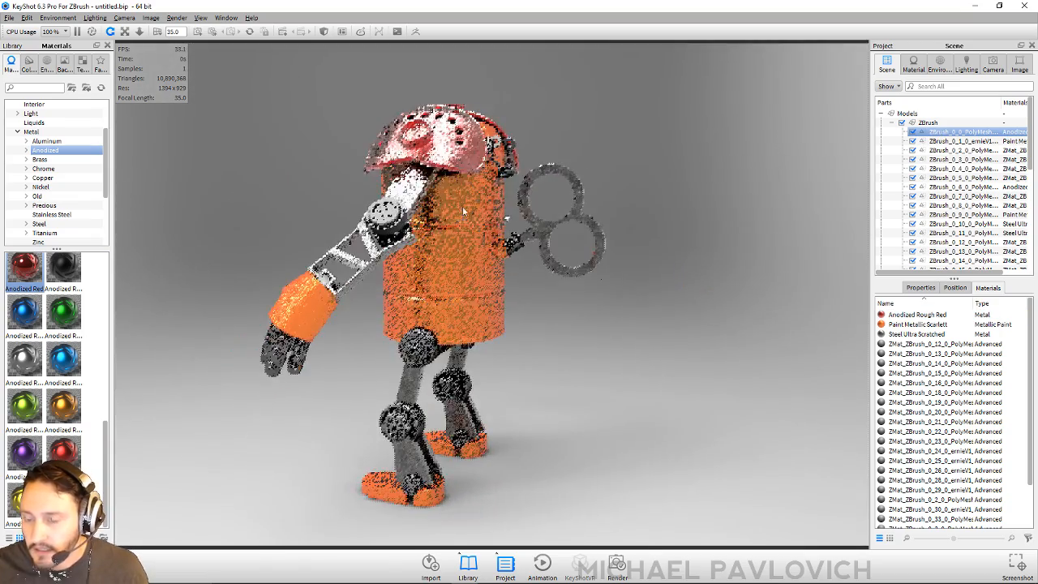
scroll(574, 261, up, 3)
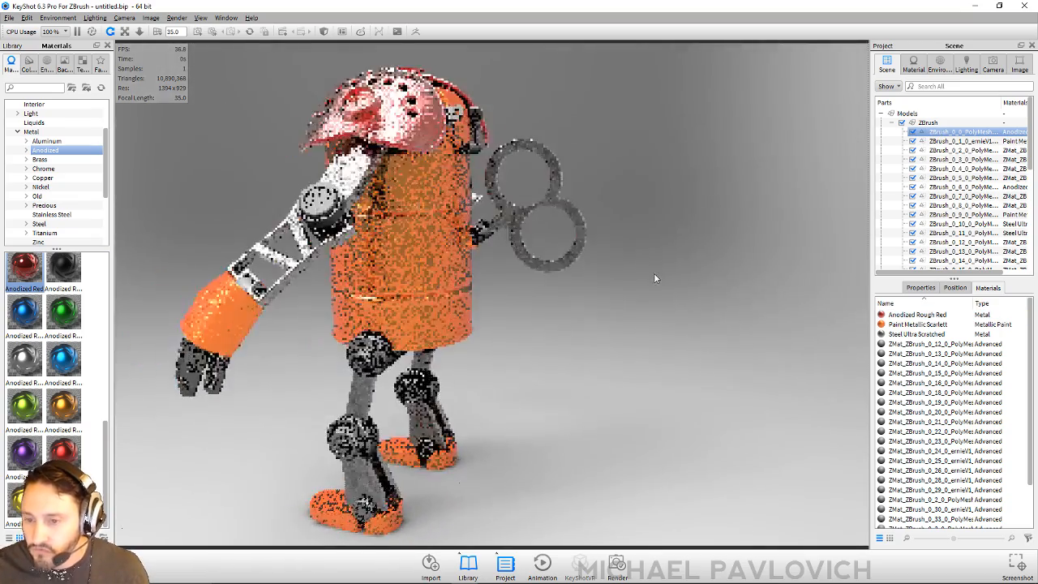
drag(916, 333, 481, 233)
drag(700, 308, 705, 252)
drag(916, 333, 381, 147)
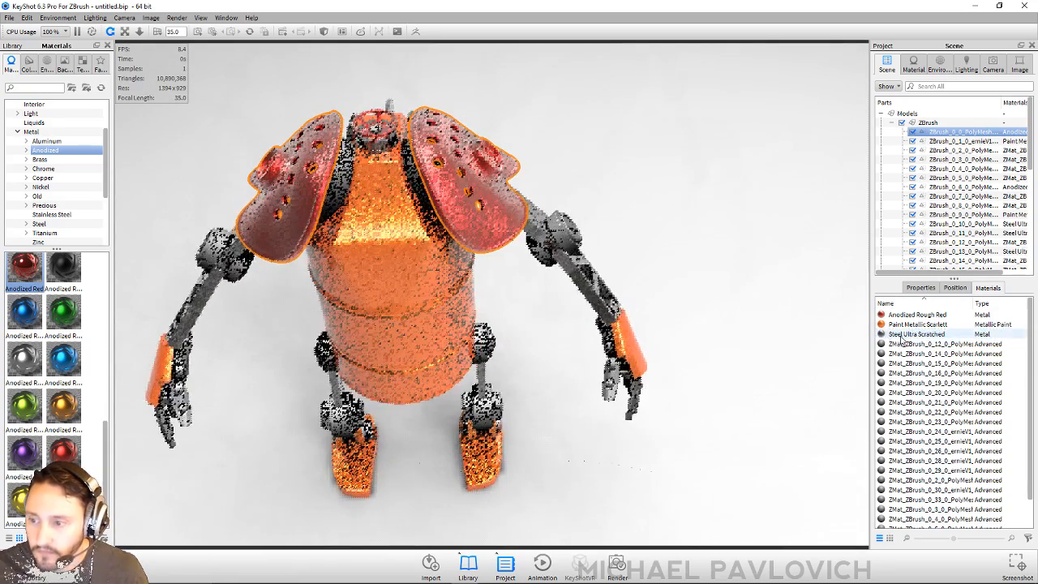
mouse_move(762, 267)
mouse_down()
mouse_move(756, 236)
mouse_move(758, 263)
mouse_up()
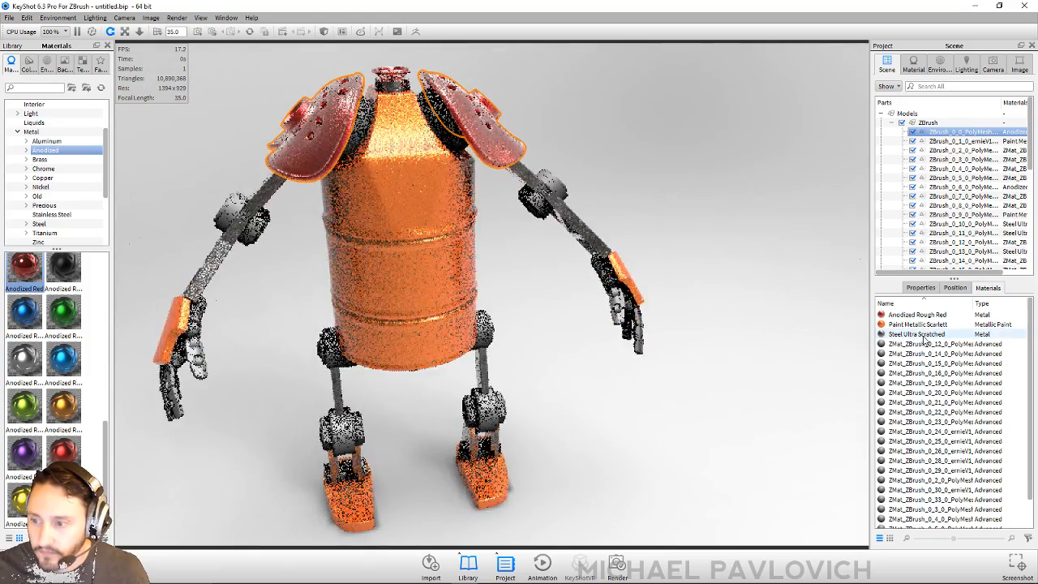
drag(916, 333, 454, 145)
Apply the library's Anodized Grey material to the knee bolts, ankle bolts and finger joints.
drag(741, 264, 679, 278)
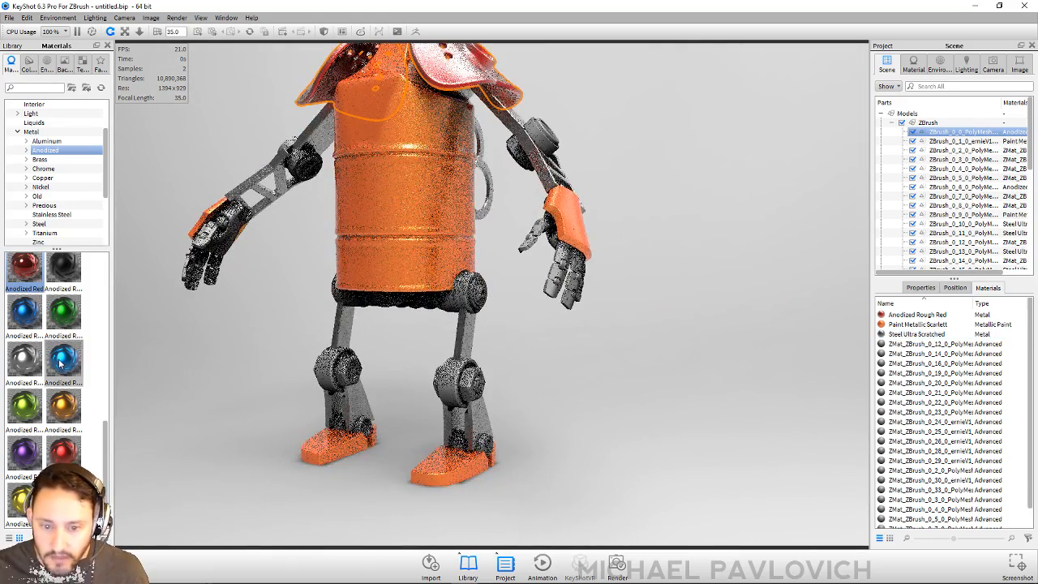
scroll(59, 362, up, 5)
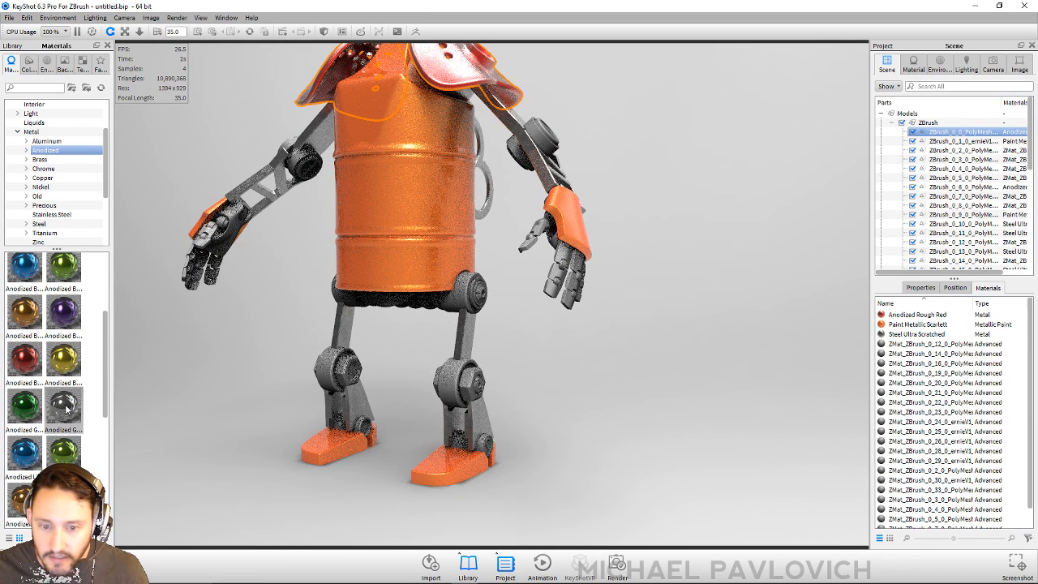
mouse_move(65, 408)
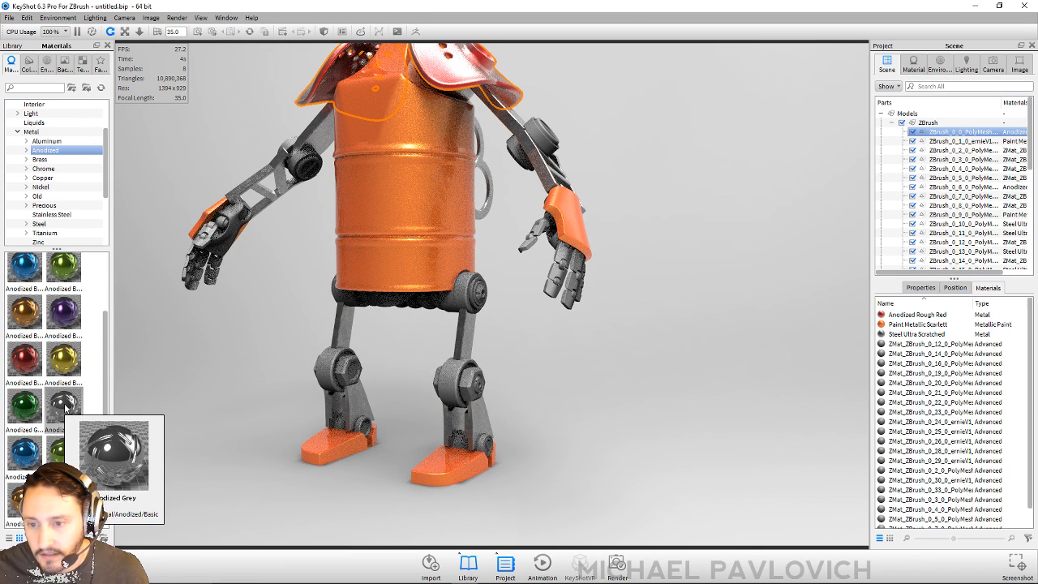
drag(65, 408, 471, 394)
drag(582, 417, 552, 398)
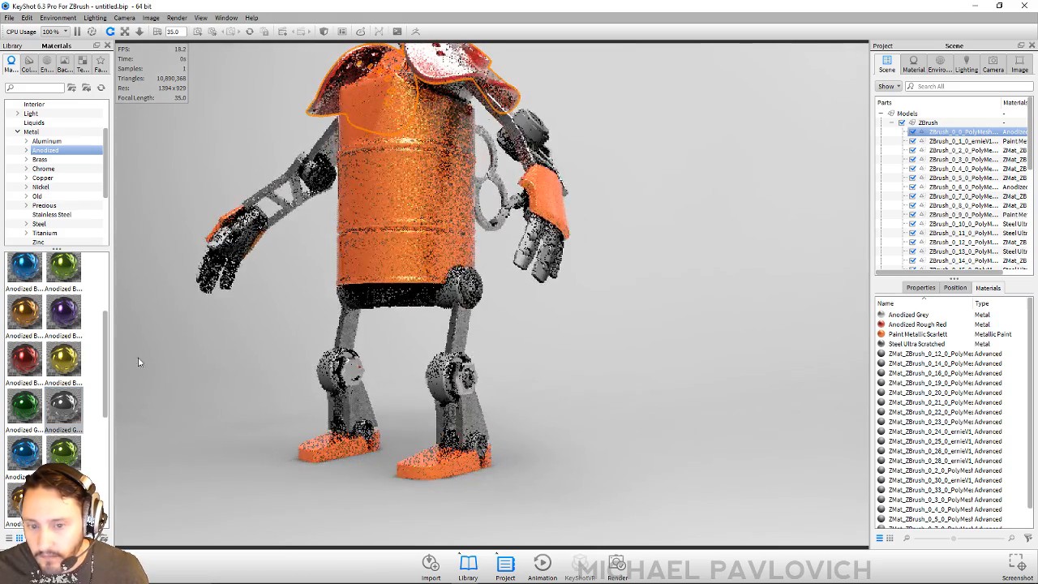
drag(925, 315, 478, 441)
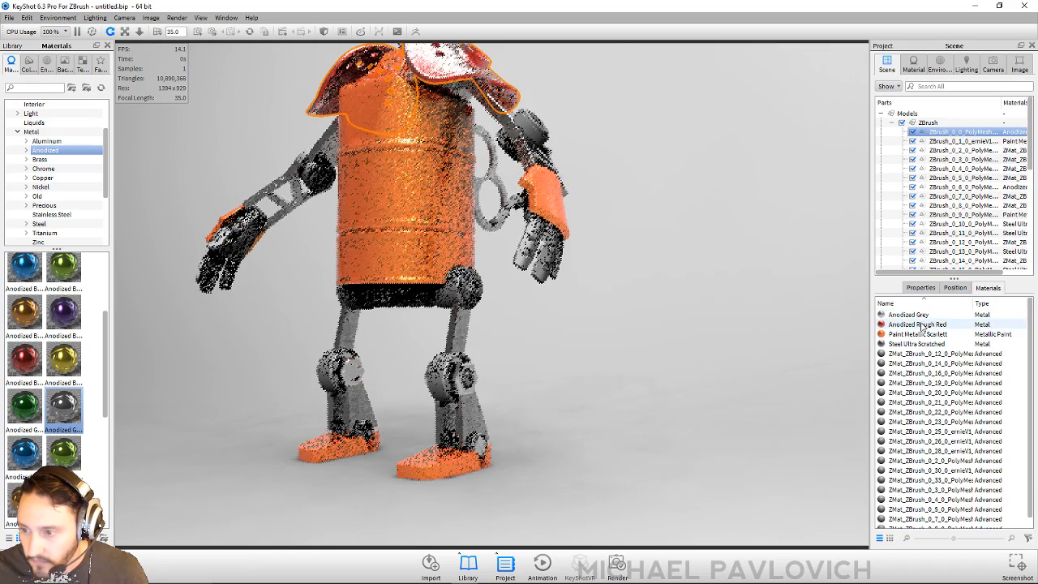
drag(925, 315, 567, 273)
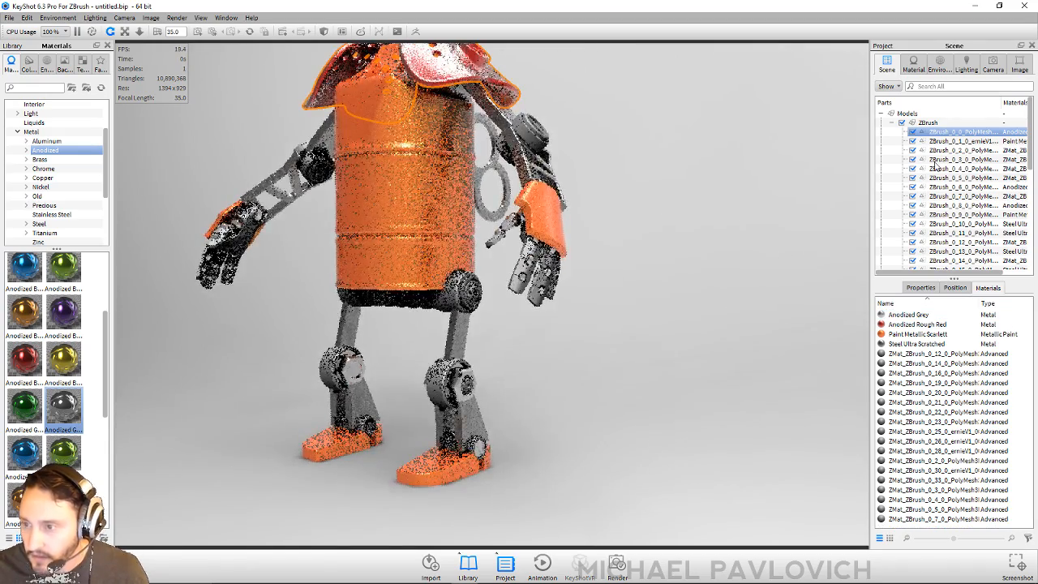
Apply the scene's Paint Metallic Scarlett material to the robot's fingers.
drag(917, 334, 517, 283)
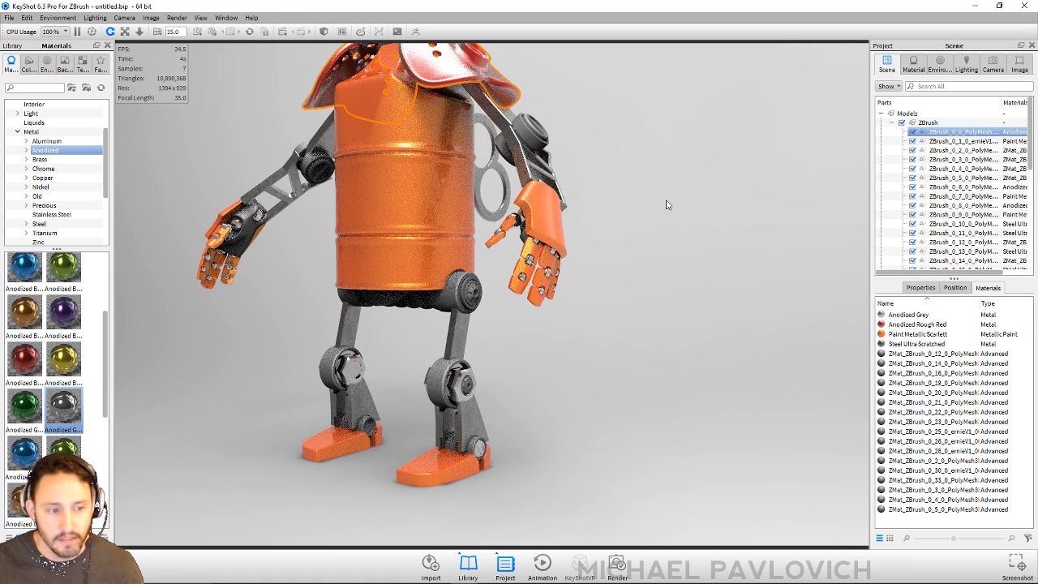
drag(695, 181, 740, 180)
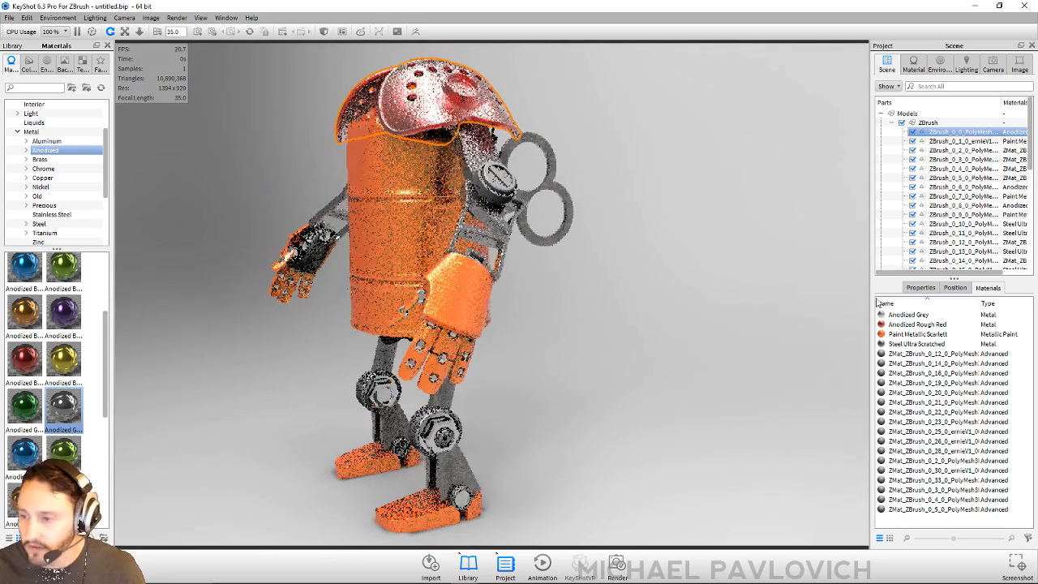
Apply the scene's Anodized Grey material to the elbow bolt and Steel Ultra Scratched to the back handle's wire and bracket.
drag(908, 315, 496, 198)
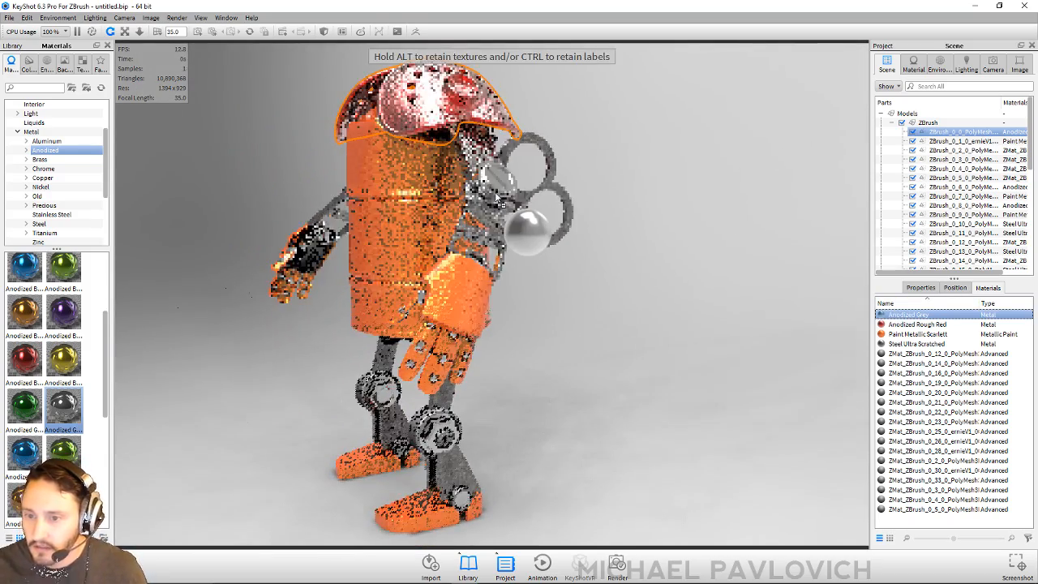
drag(654, 186, 670, 231)
middle_drag(671, 231, 670, 257)
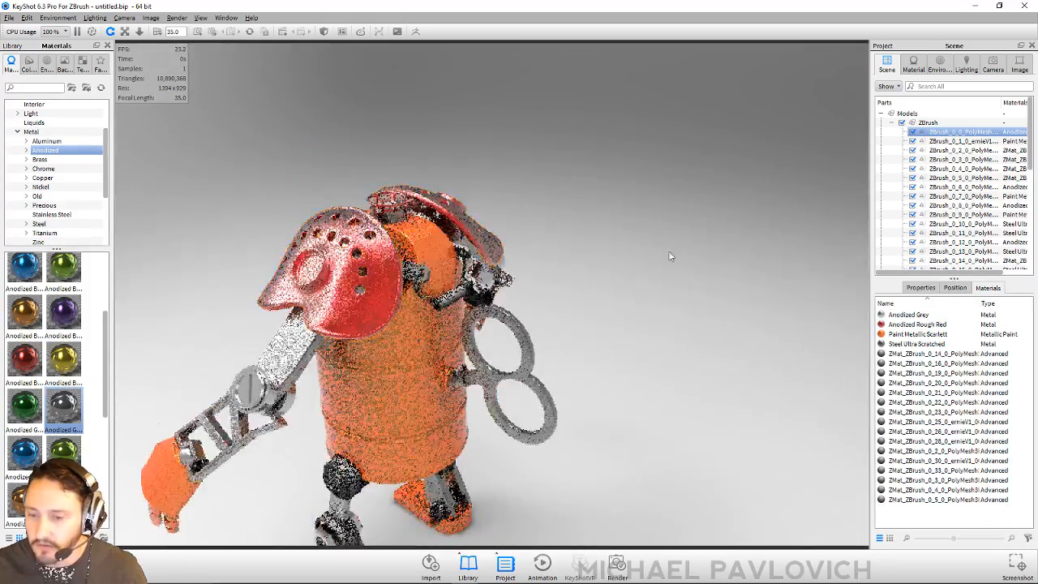
scroll(670, 257, up, 4)
drag(670, 257, 655, 235)
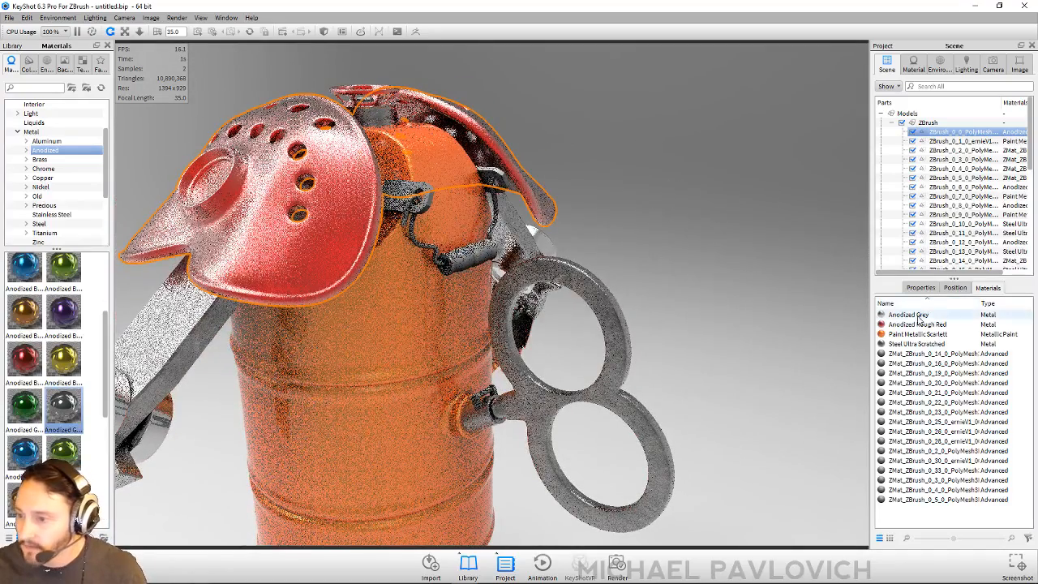
drag(916, 344, 423, 251)
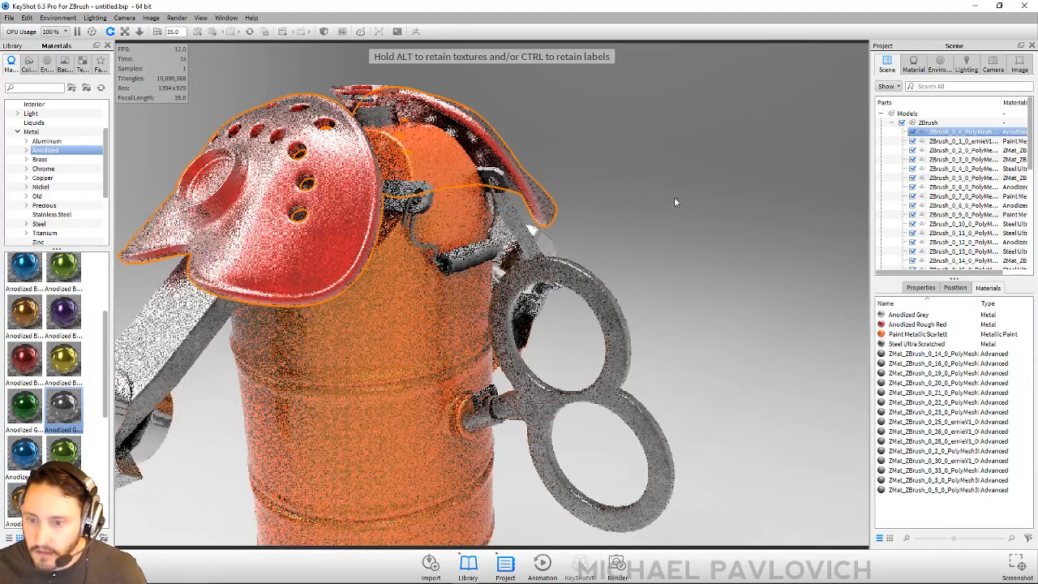
mouse_move(674, 196)
mouse_down()
mouse_move(587, 208)
mouse_move(658, 205)
mouse_up()
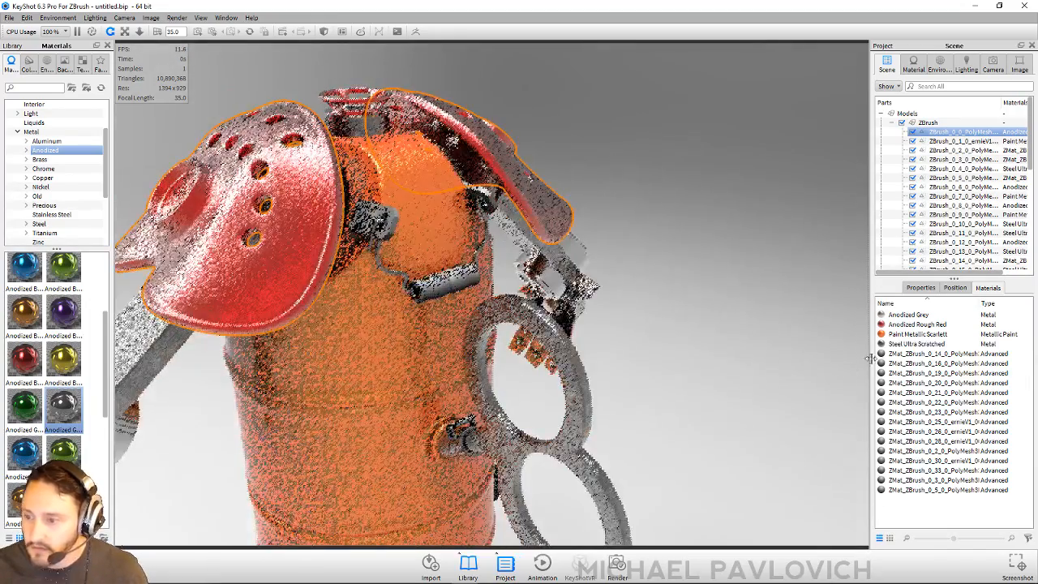
drag(916, 344, 394, 225)
Search the material library for wood and apply Old Wood Planks to the back handle's grip.
drag(675, 204, 710, 200)
click(45, 90)
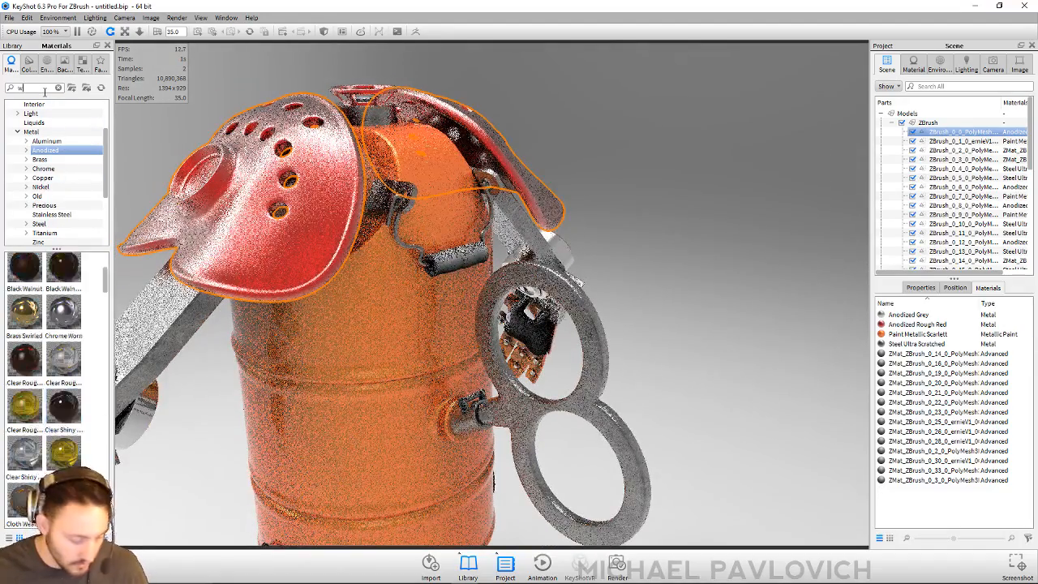
text(wood)
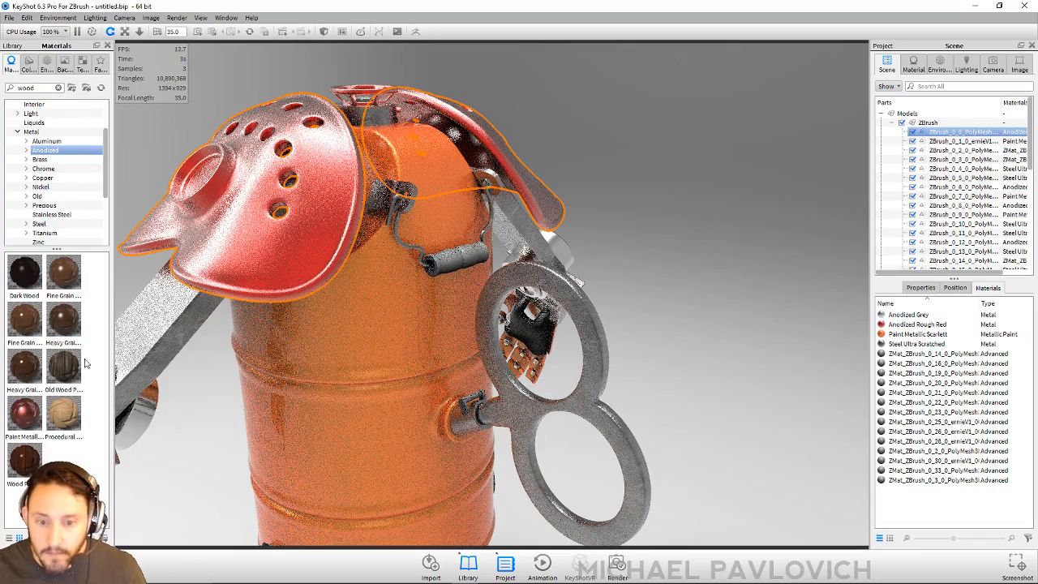
drag(65, 369, 451, 262)
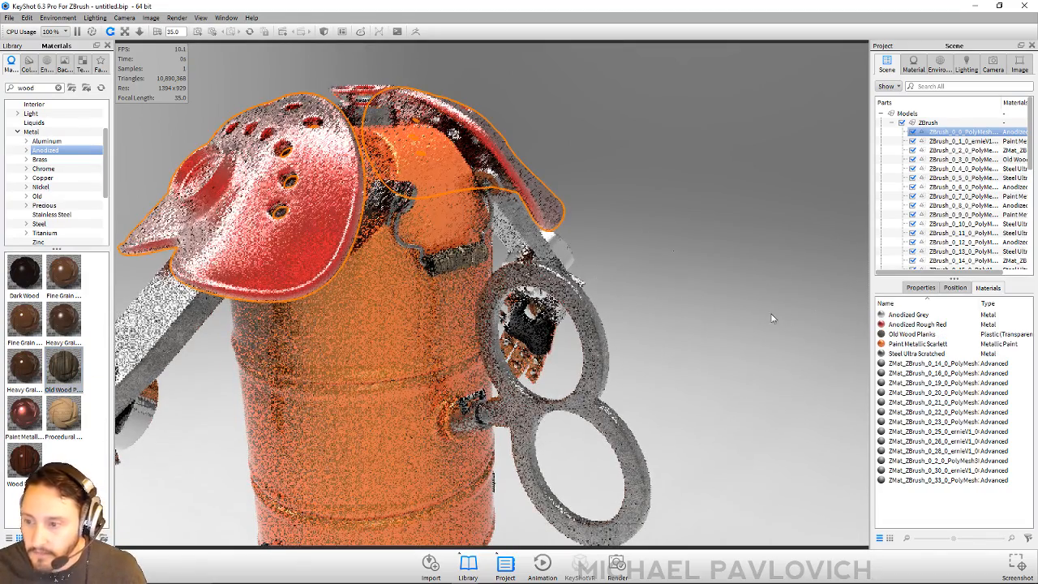
Open the Old Wood Planks material's diffuse texture settings and set the mapping scale to 5.
double_click(923, 335)
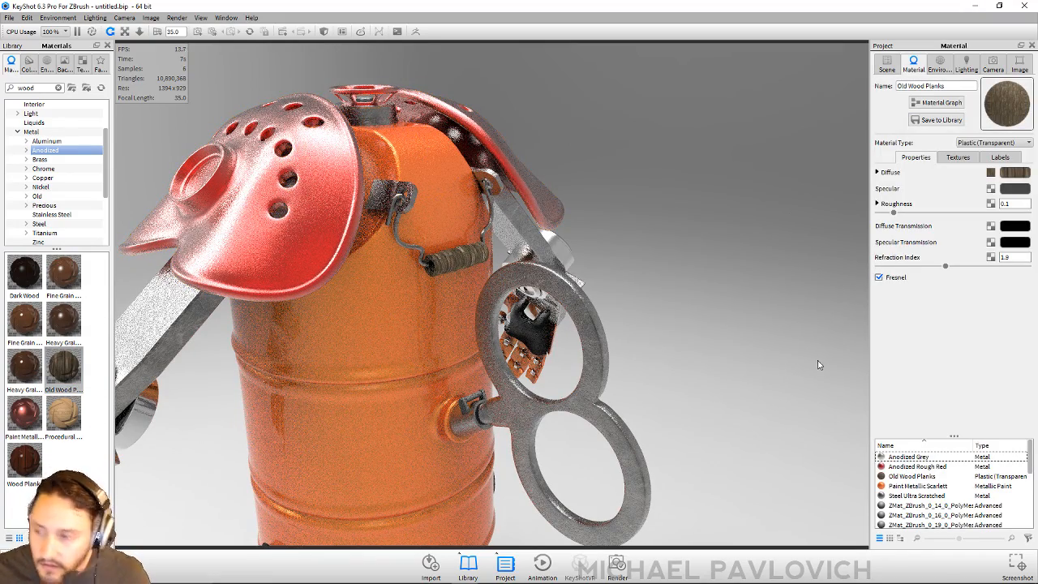
click(959, 158)
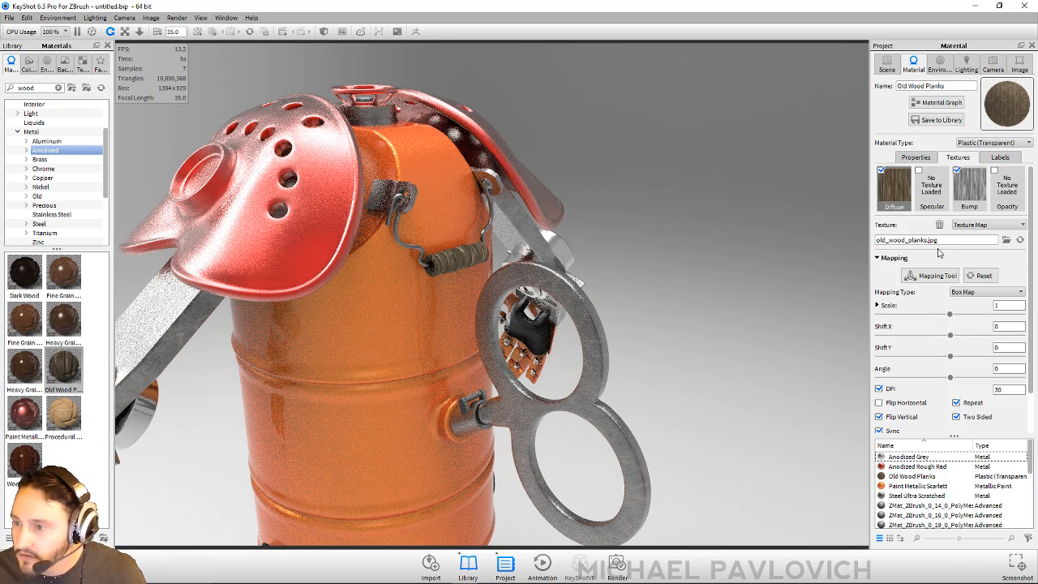
drag(949, 314, 1021, 317)
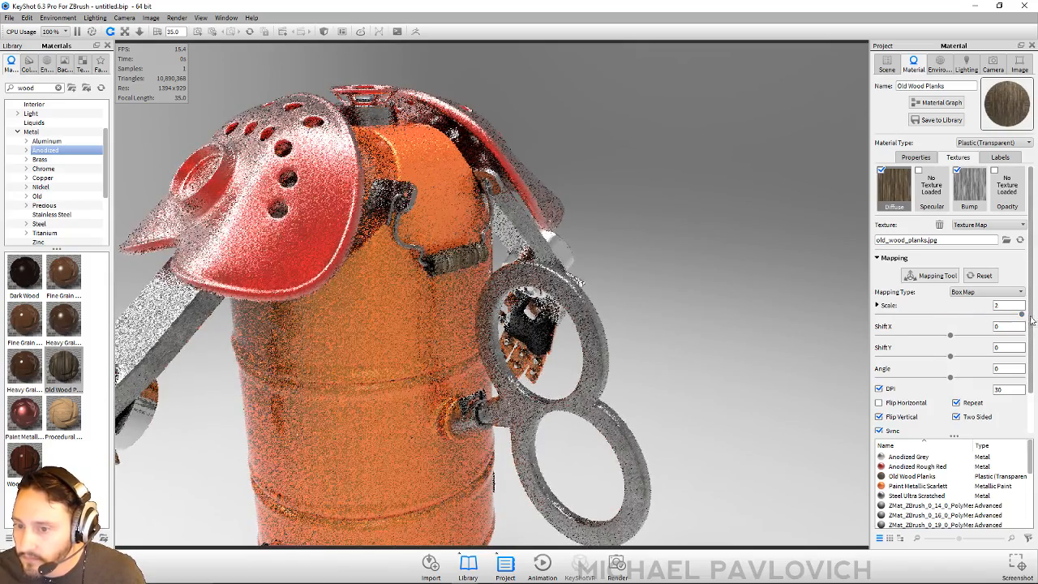
click(1009, 305)
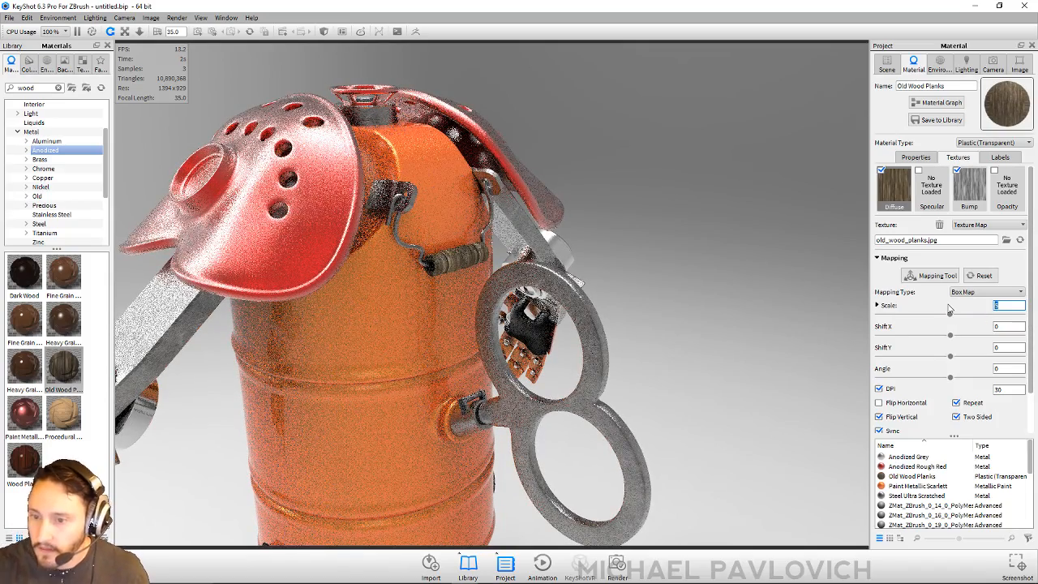
text(5)
key(Return)
Set the wood texture's mapping angle to 90 and its scale to 0.72 on the handle grip.
scroll(813, 362, up, 5)
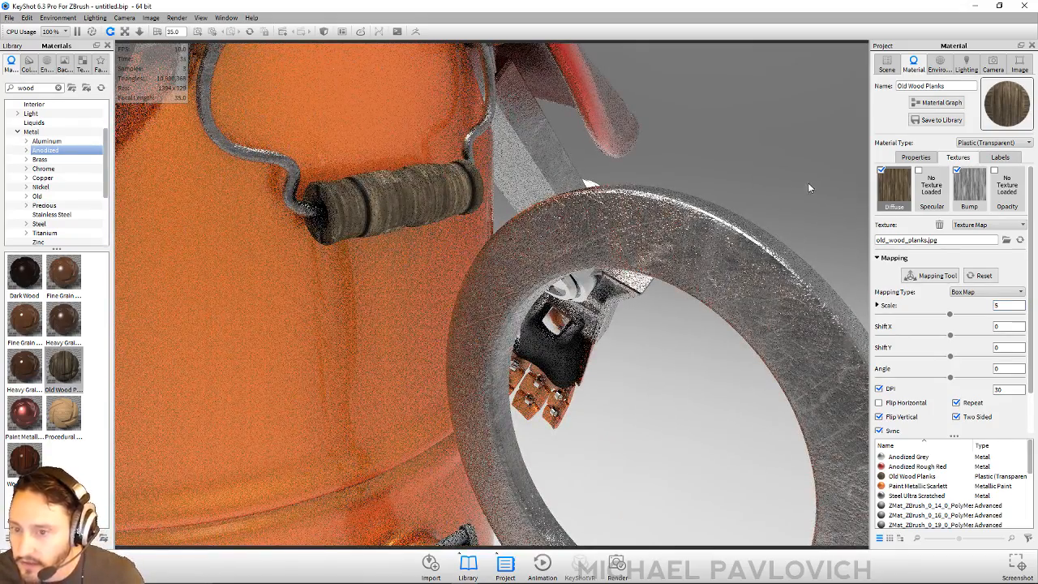
drag(950, 313, 918, 314)
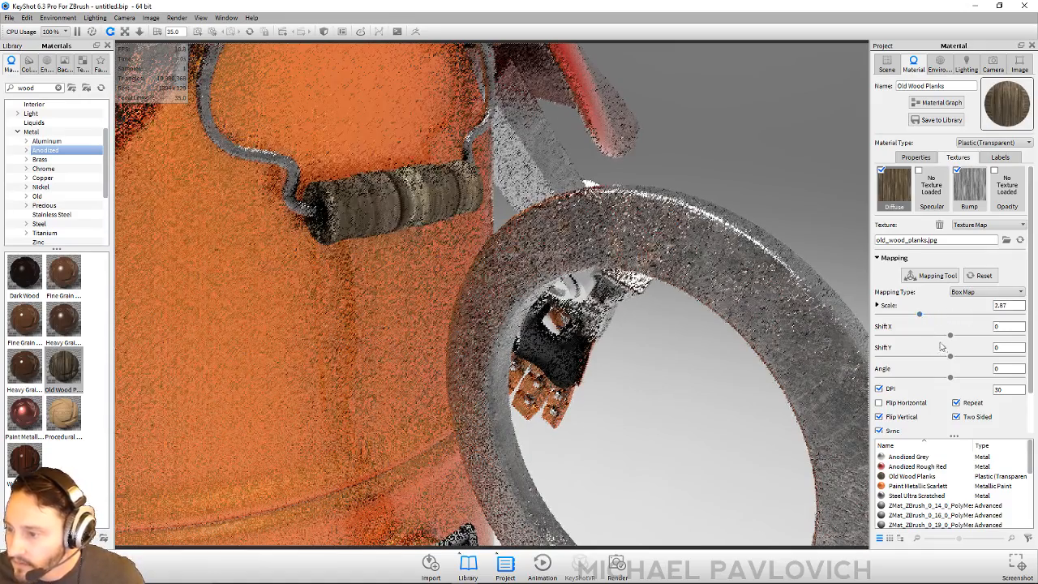
click(995, 368)
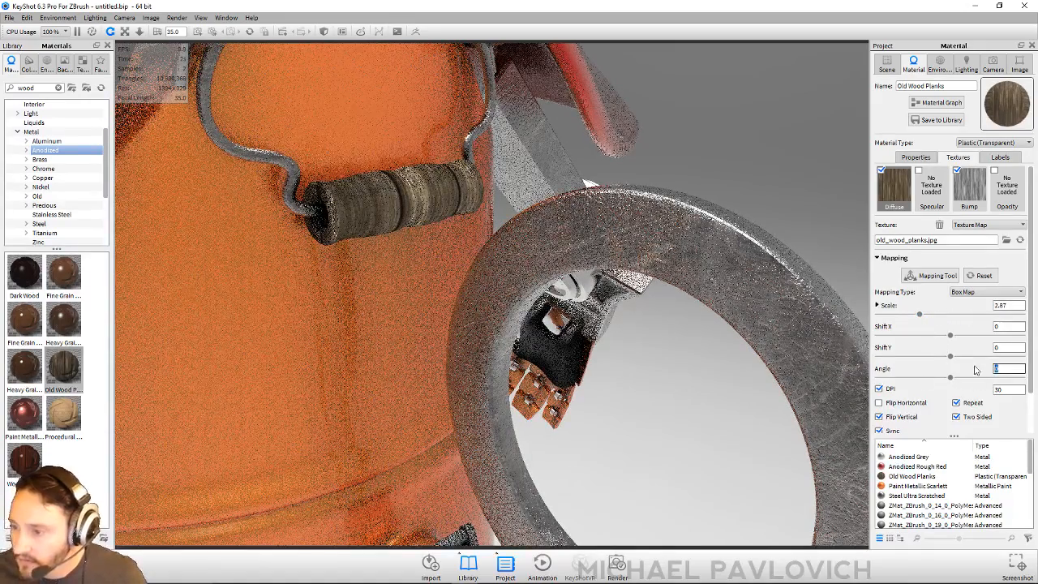
text(90)
key(Return)
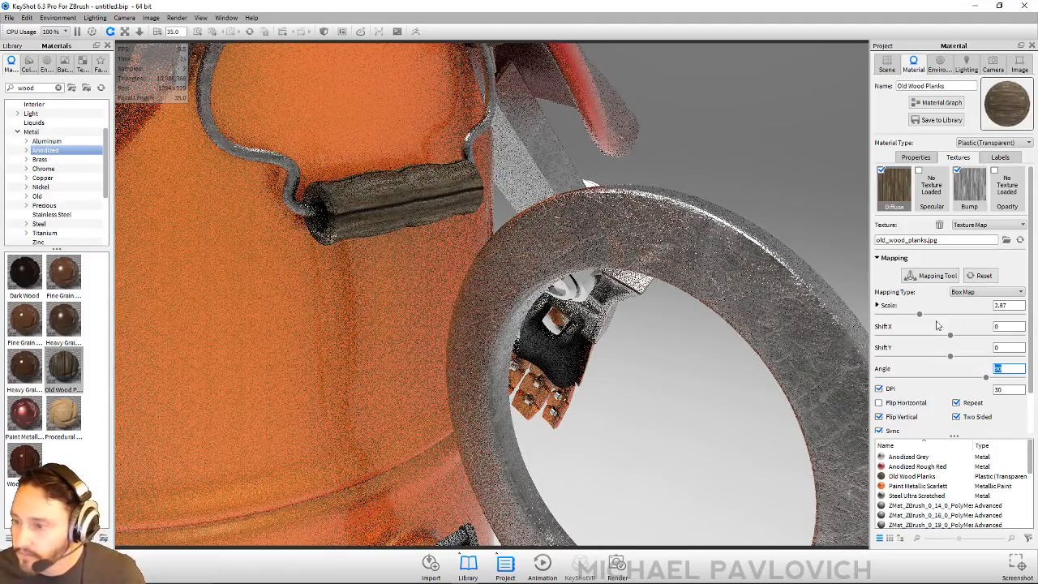
drag(918, 314, 890, 316)
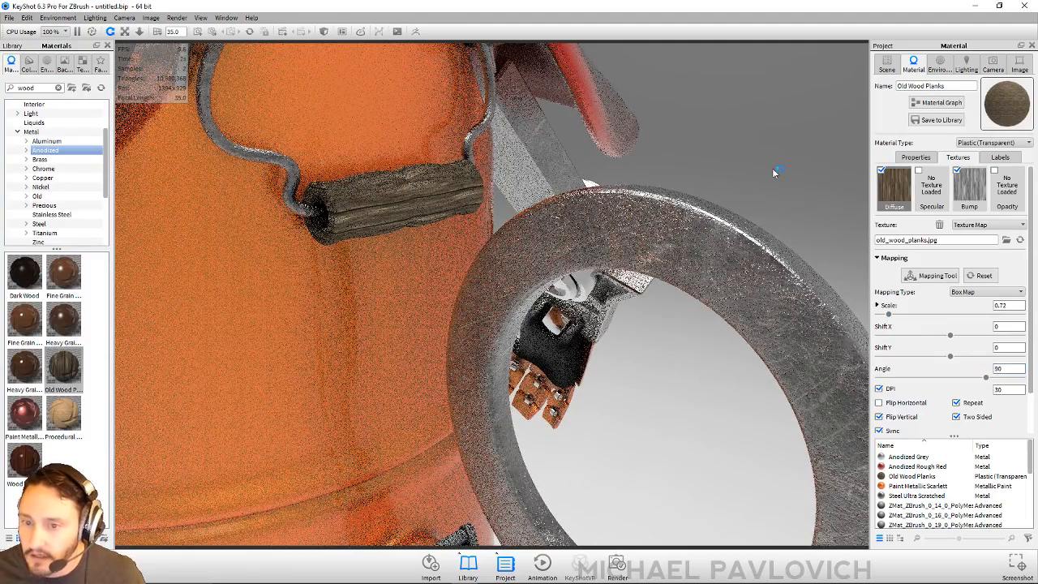
Select the part that uses the ZMat_ZBrush_0_14 material, locate it on the robot, and assign Steel Ultra Scratched to it.
scroll(648, 143, down, 10)
drag(526, 149, 771, 189)
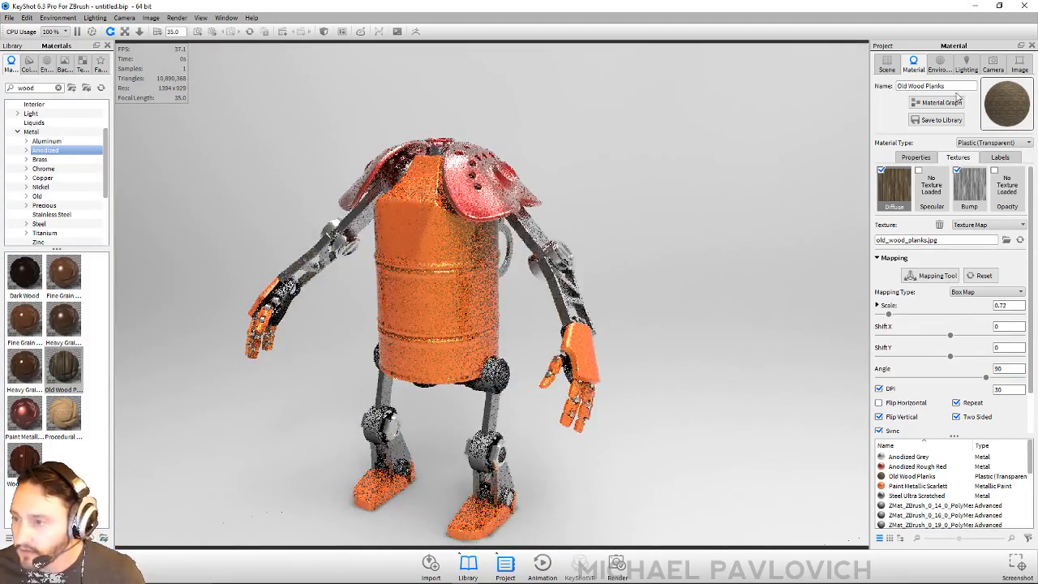
click(887, 65)
click(953, 354)
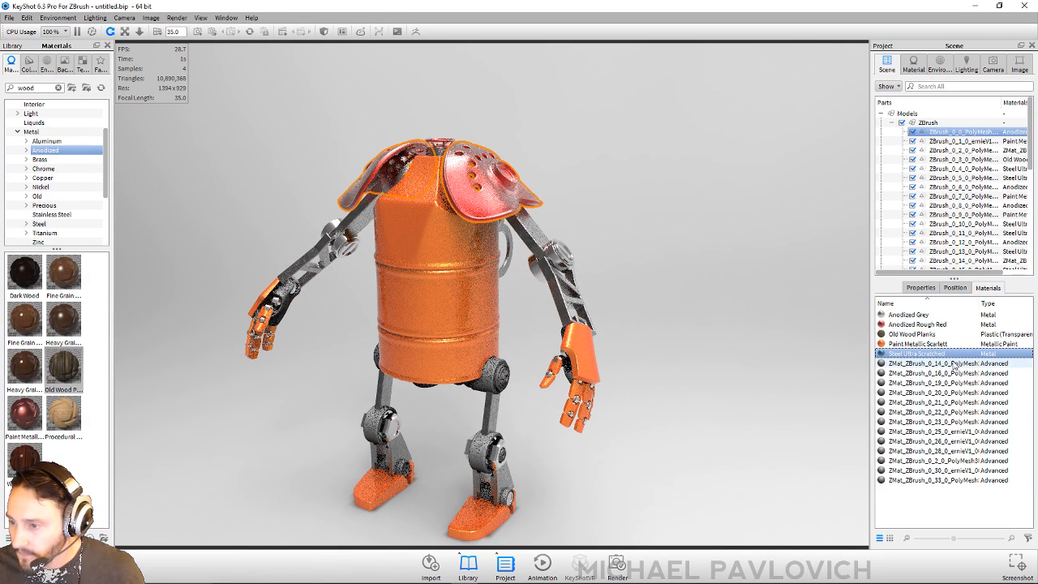
right_click(955, 363)
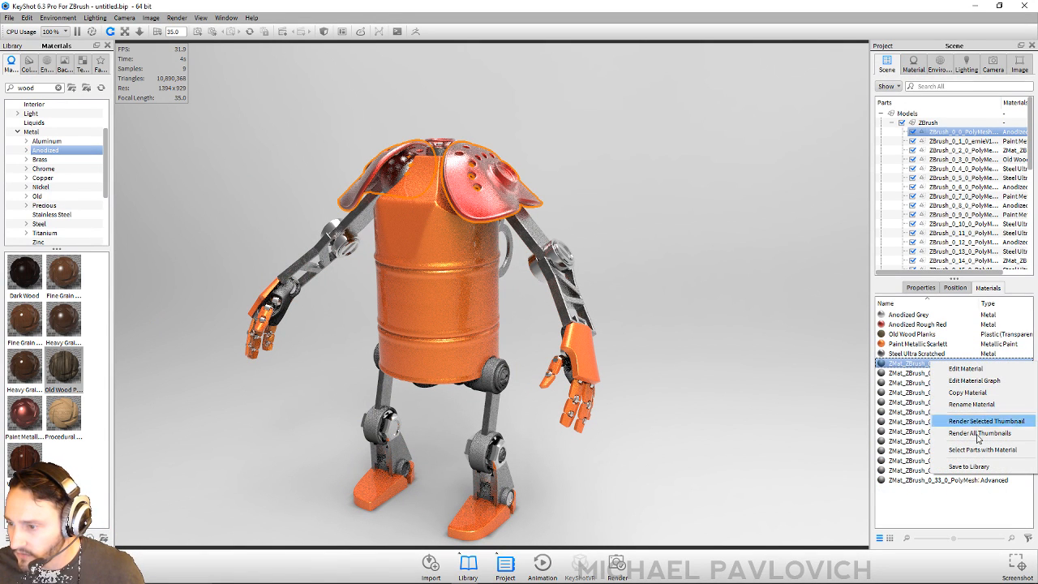
click(981, 450)
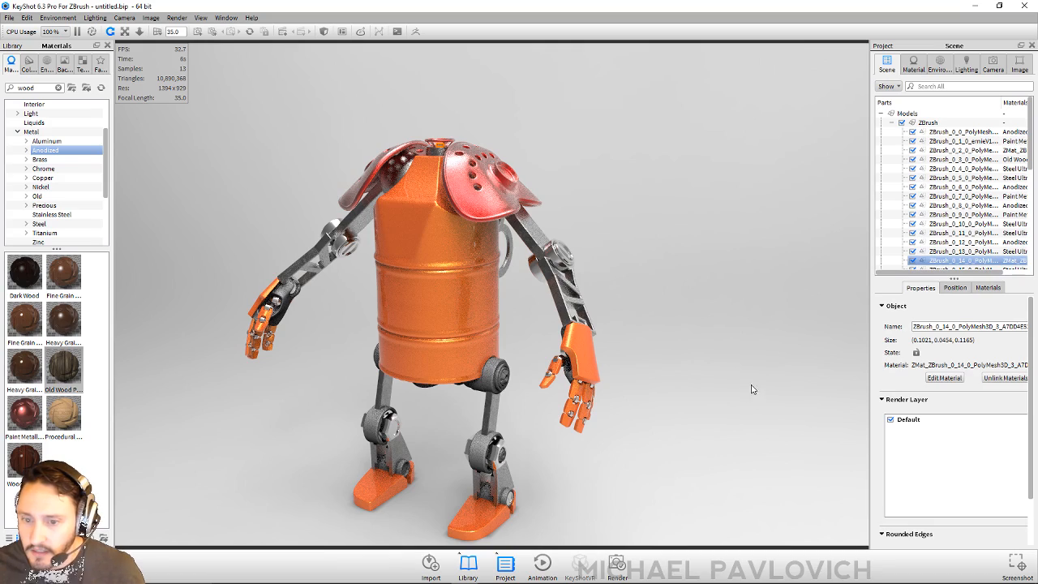
drag(774, 366, 440, 403)
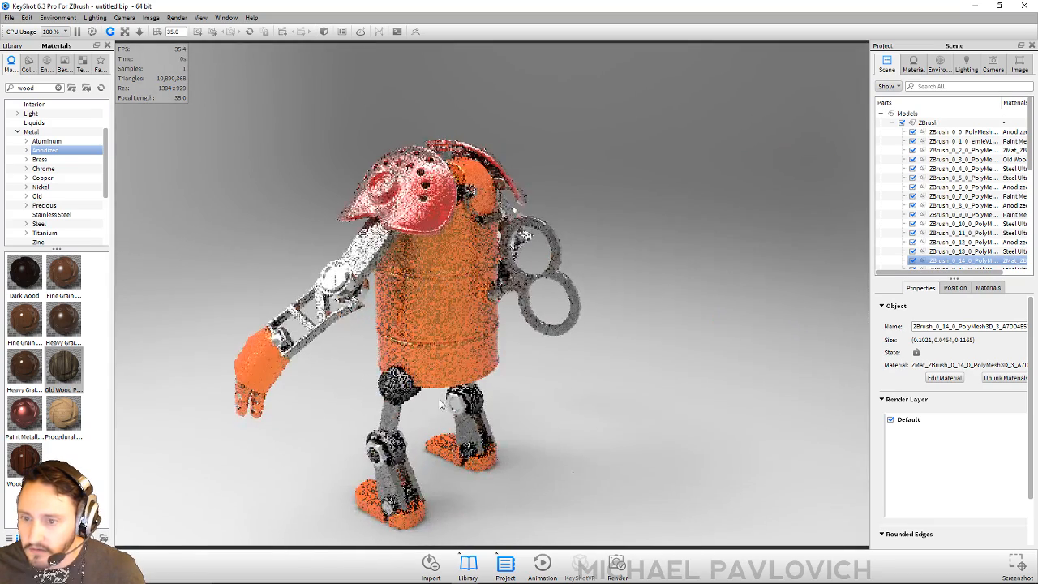
click(200, 18)
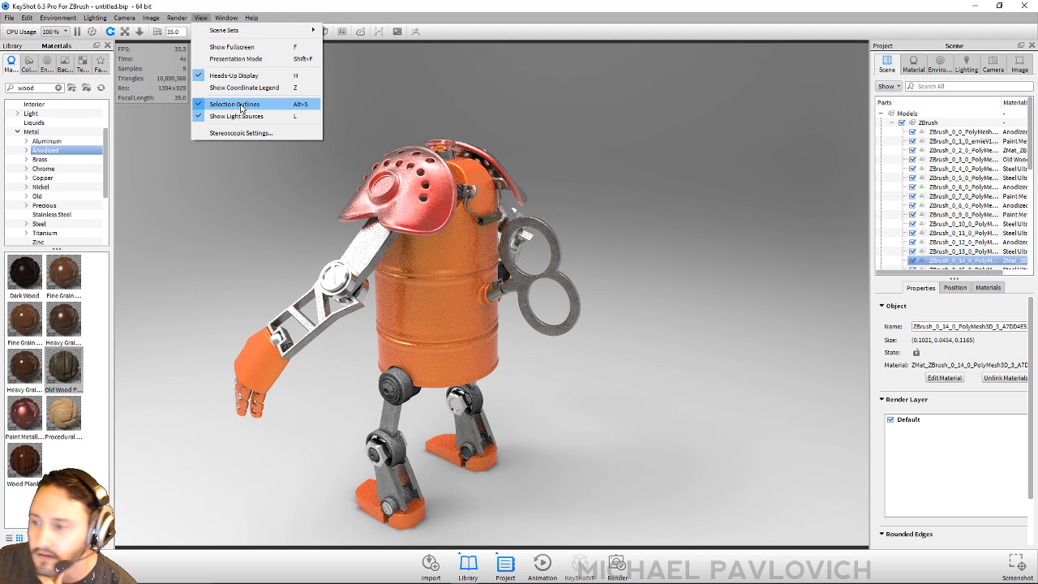
click(980, 263)
click(979, 262)
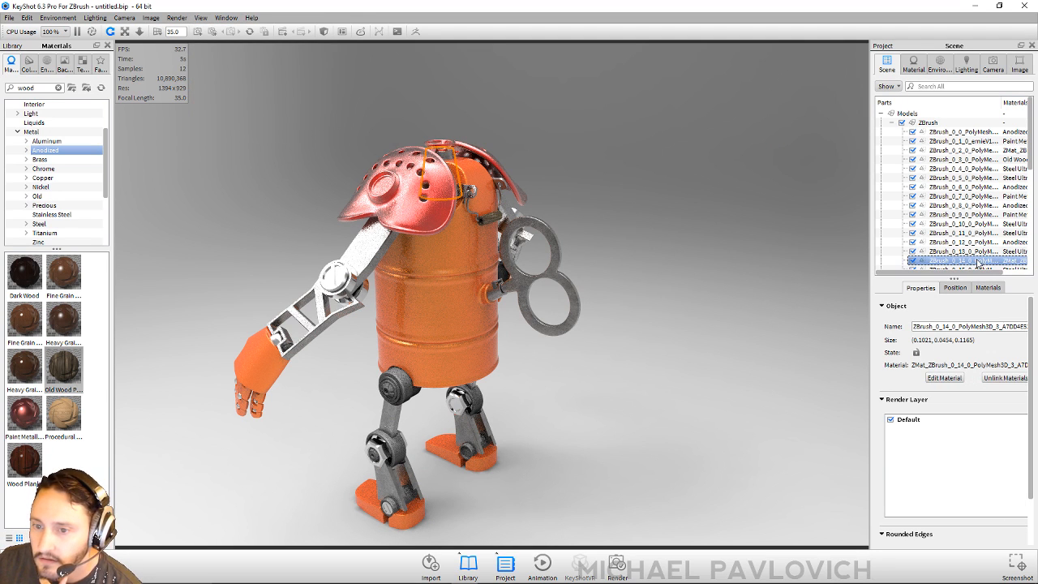
drag(688, 217, 519, 251)
click(987, 287)
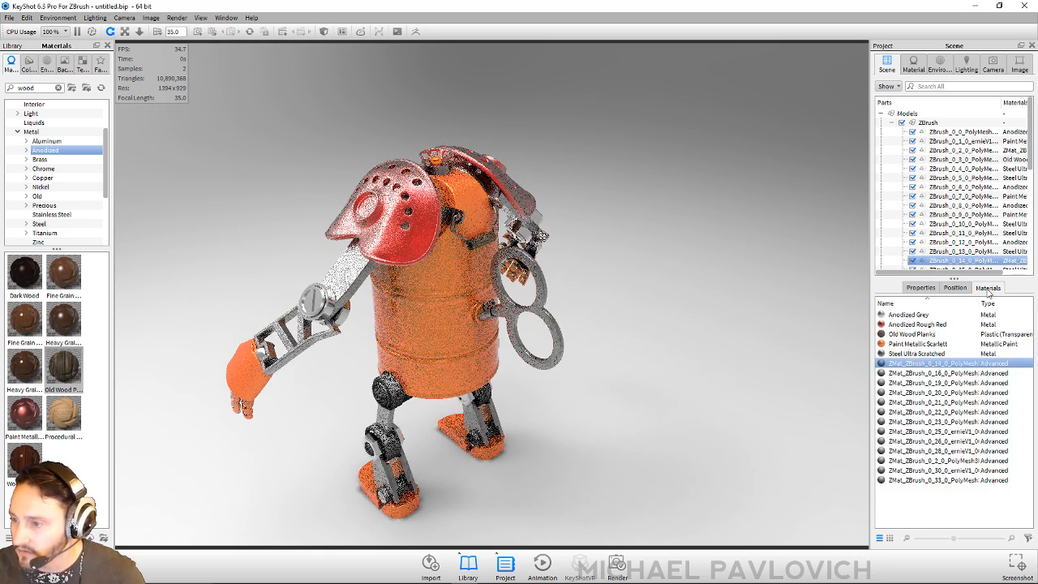
drag(913, 354, 926, 367)
Select the part that uses the ZMat_ZBrush_0_16 material and assign Steel Ultra Scratched to it.
right_click(927, 366)
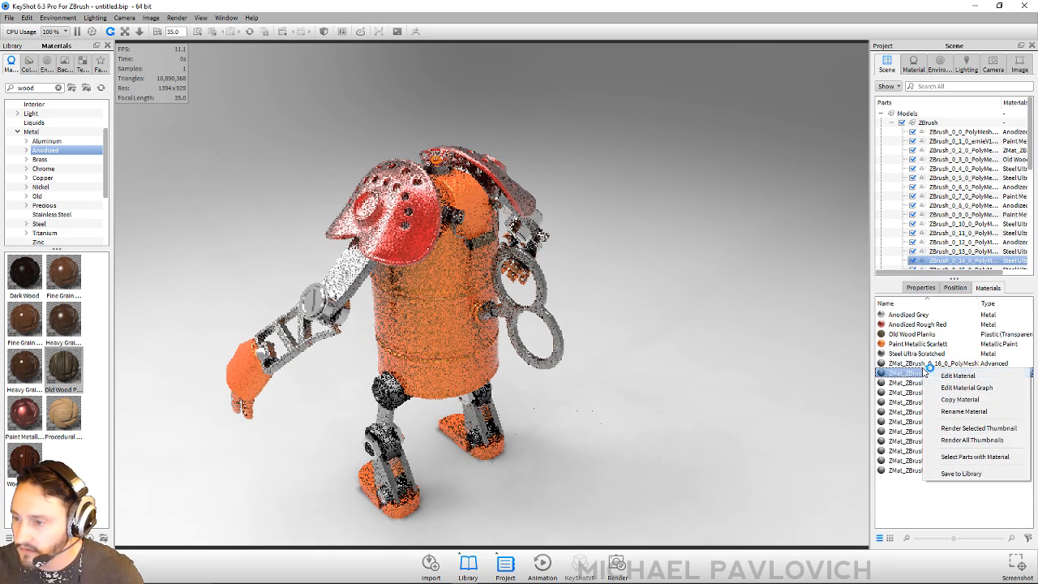
click(927, 366)
right_click(929, 366)
click(955, 453)
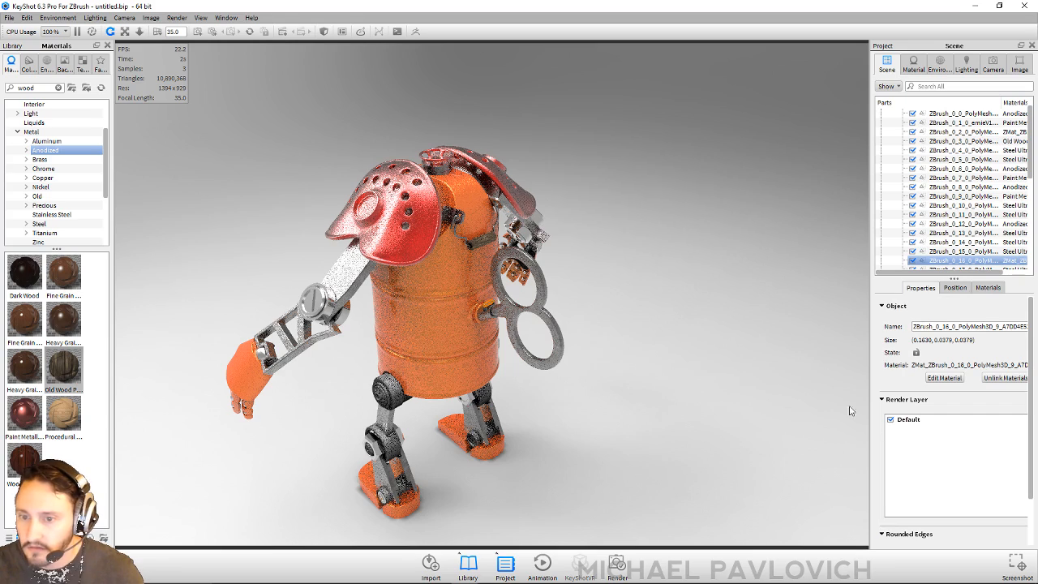
drag(639, 292, 722, 304)
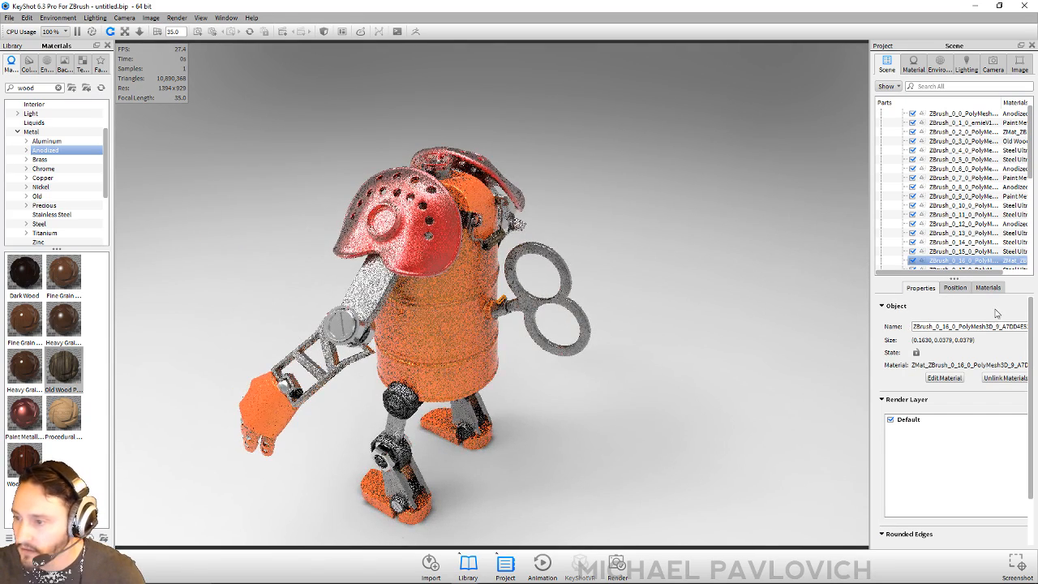
click(982, 288)
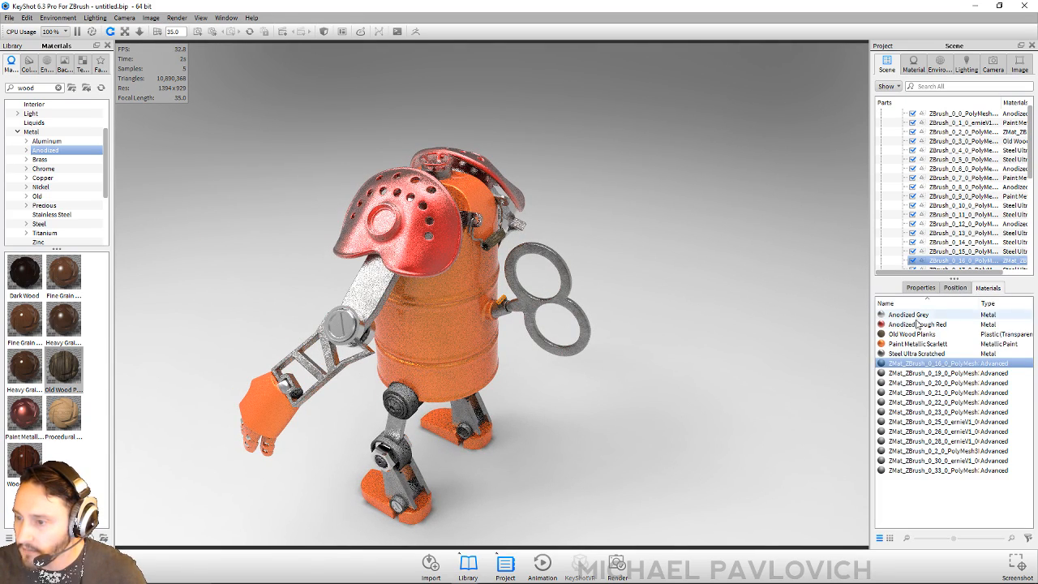
drag(910, 356, 959, 261)
drag(916, 355, 925, 359)
Select all parts that still use the remaining ZMat_ZBrush materials and assign Steel Ultra Scratched to them.
click(923, 363)
shift+click(936, 461)
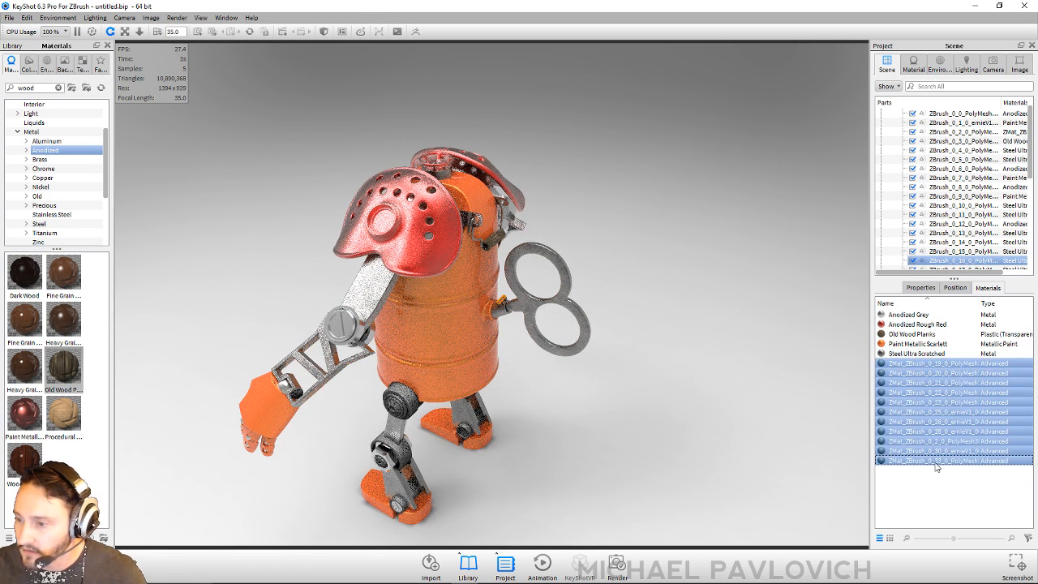
right_click(936, 465)
click(965, 517)
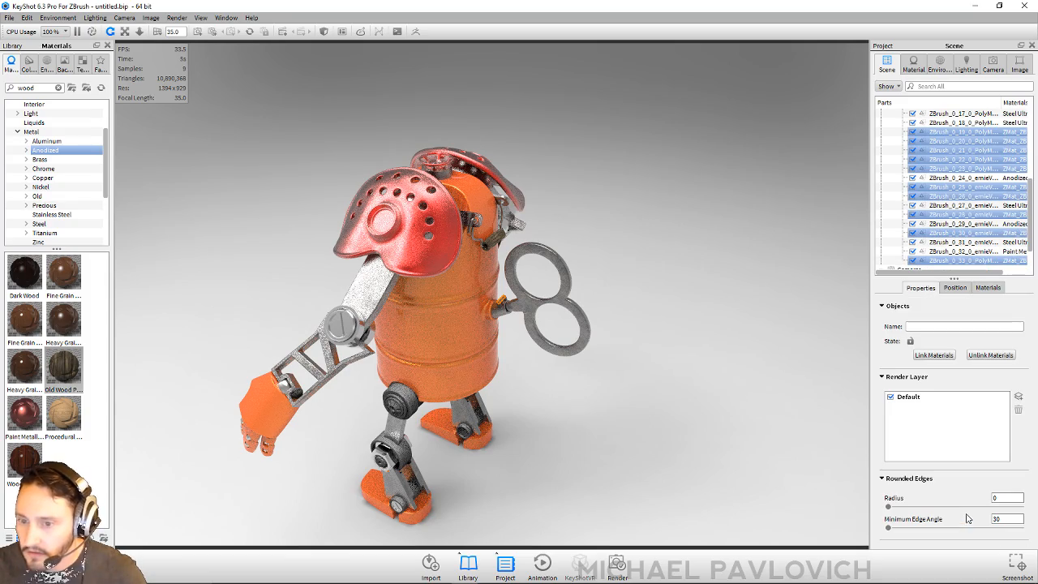
drag(676, 330, 985, 217)
drag(790, 268, 965, 294)
click(988, 287)
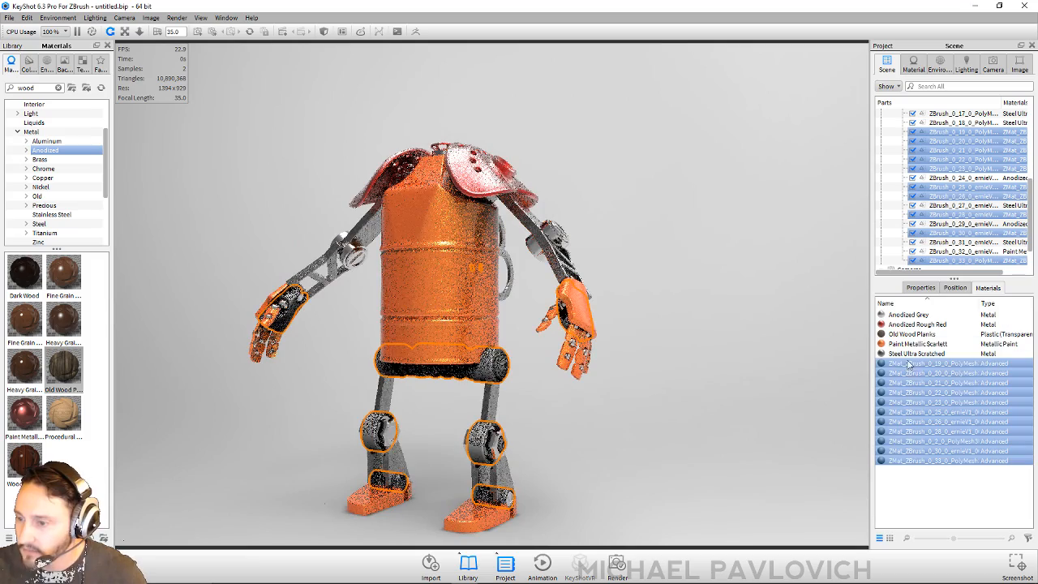
drag(911, 354, 965, 215)
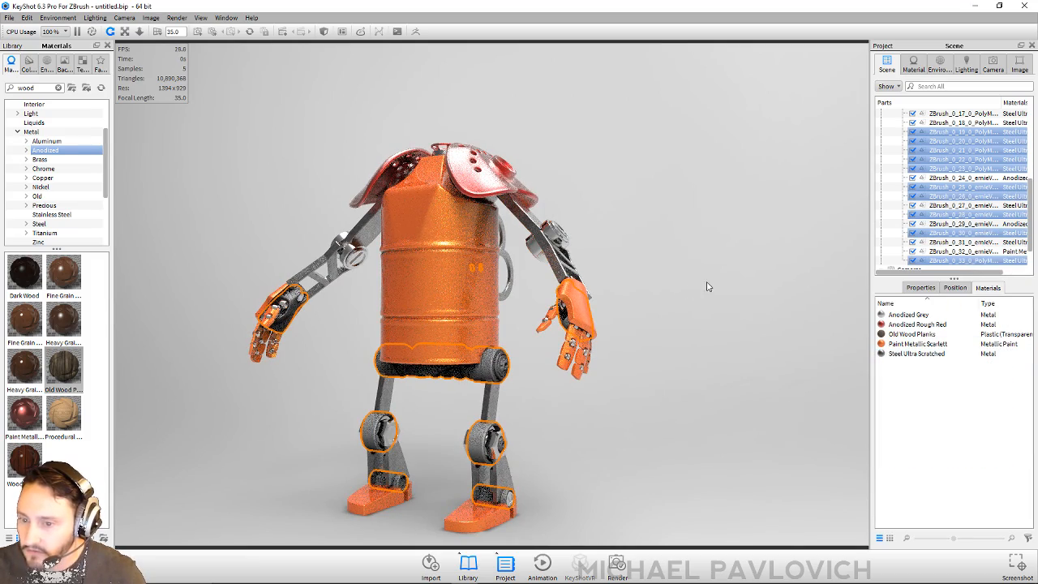
Assign the Anodized Grey material from the scene to the horizontal threaded hip cylinder below the barrel body.
scroll(687, 273, up, 6)
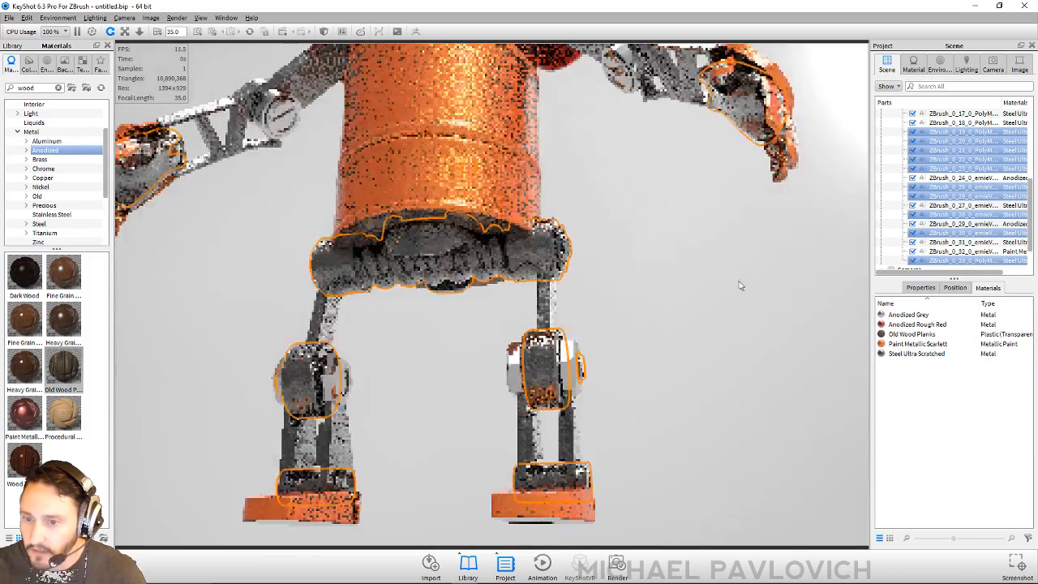
click(479, 266)
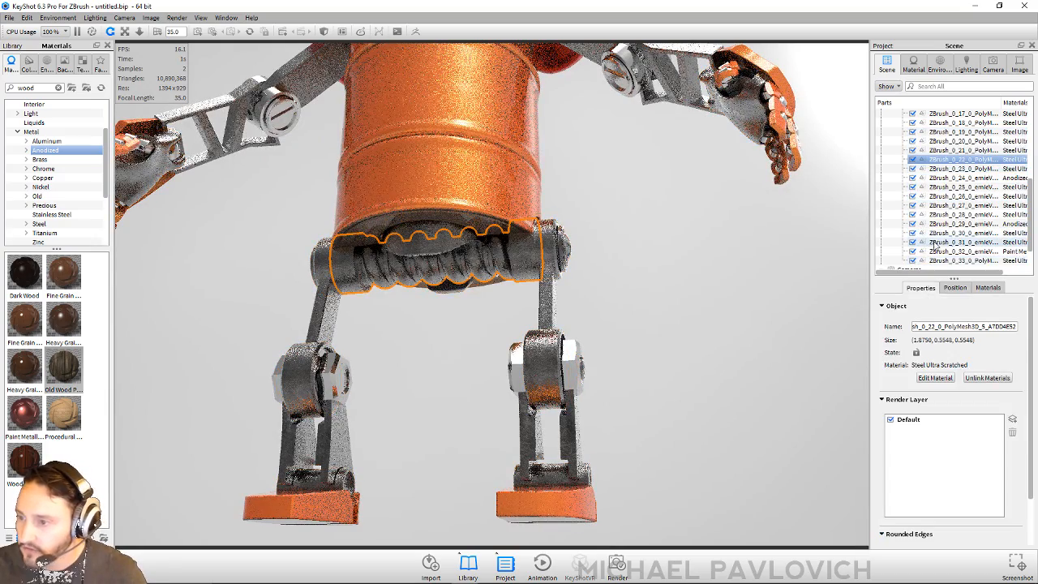
click(987, 287)
drag(908, 314, 958, 160)
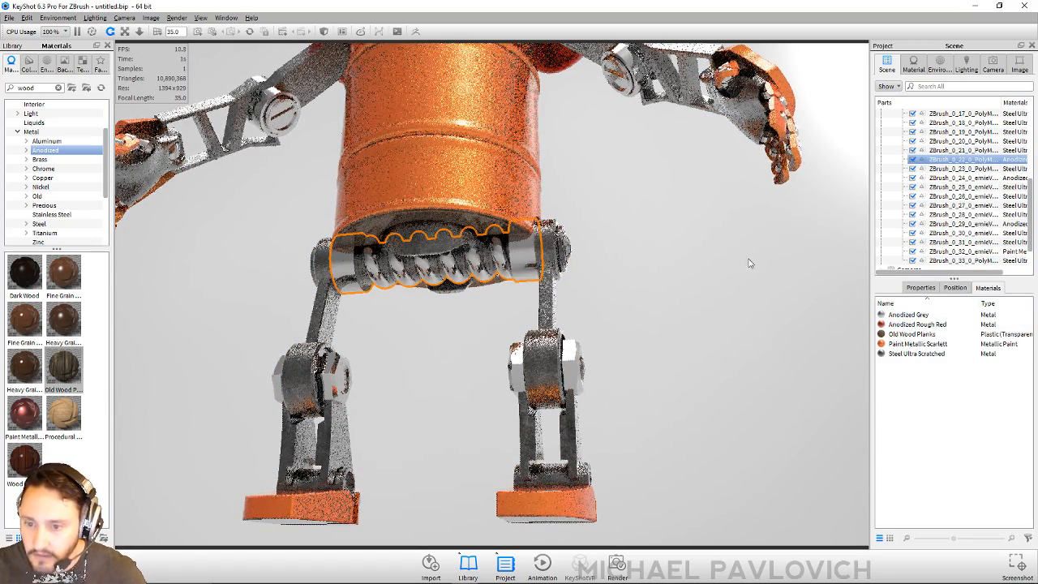
scroll(683, 237, down, 2)
click(686, 240)
drag(760, 265, 640, 289)
scroll(633, 238, down, 3)
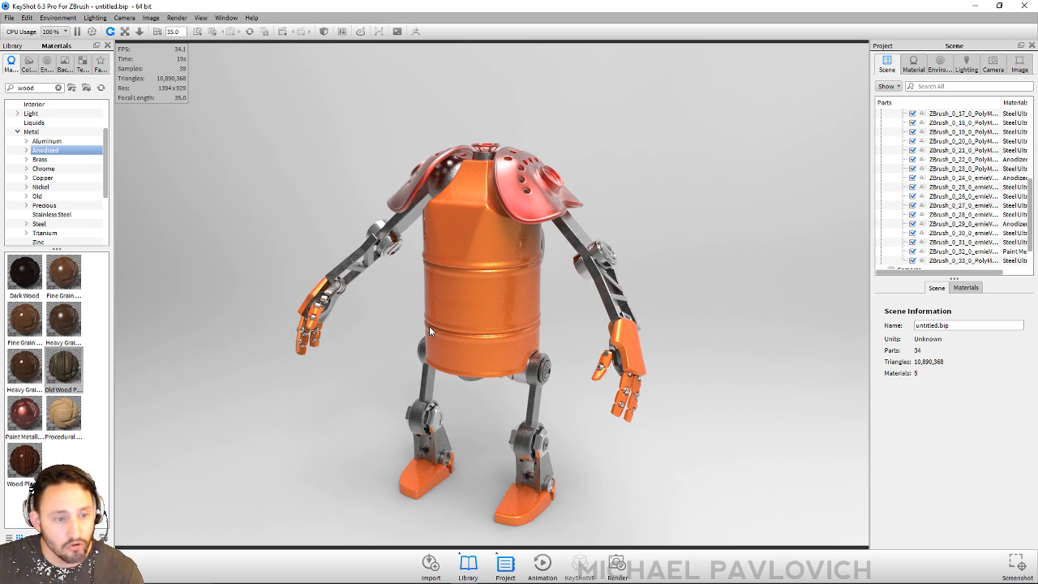
Switch to ZBrush, enable WaxPreview in the render properties and apply the SkinShade4 material to the robot.
key(alt+Tab)
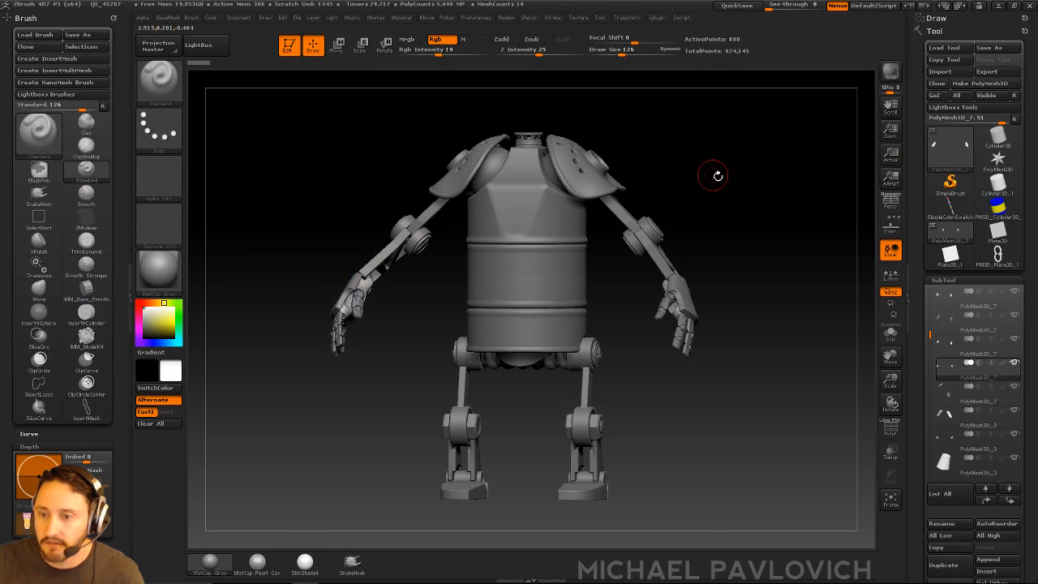
click(507, 19)
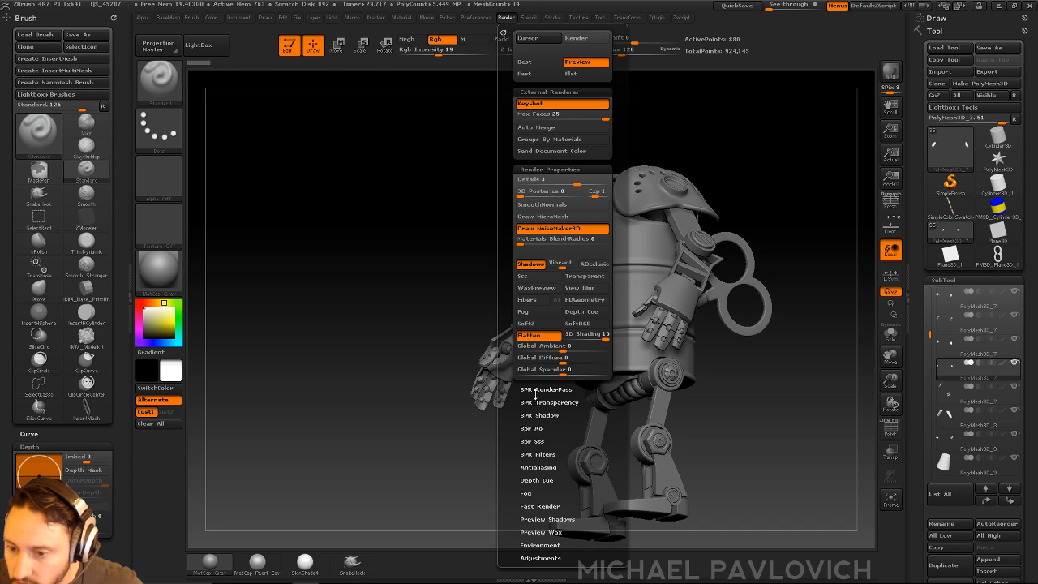
click(536, 288)
drag(389, 235, 290, 516)
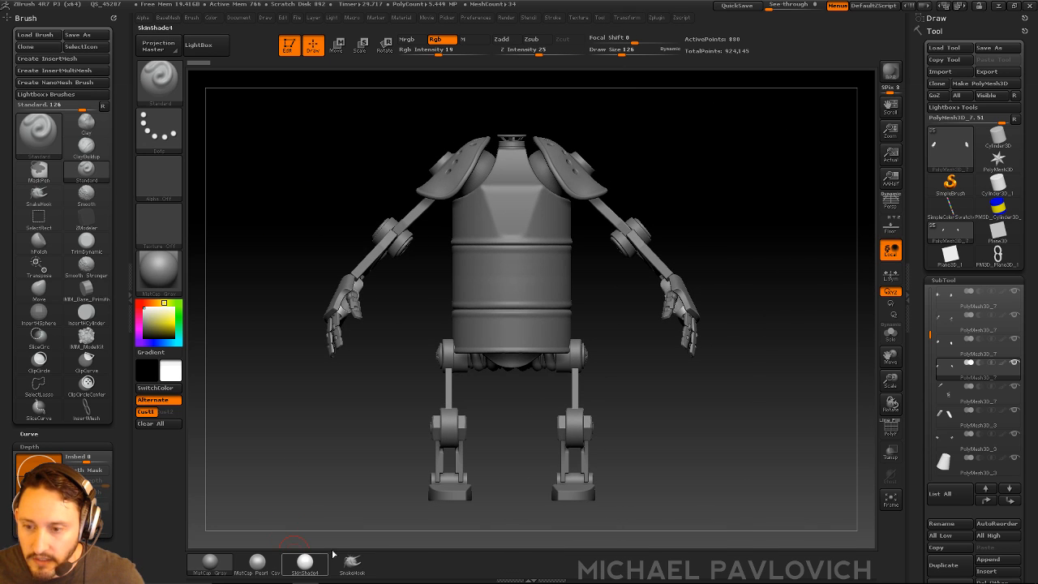
mouse_move(773, 135)
mouse_down()
mouse_move(721, 176)
mouse_move(741, 194)
mouse_move(192, 168)
mouse_up()
Dock the Material palette beside the canvas and set the SkinShade4 wax Strength to 100.
click(112, 17)
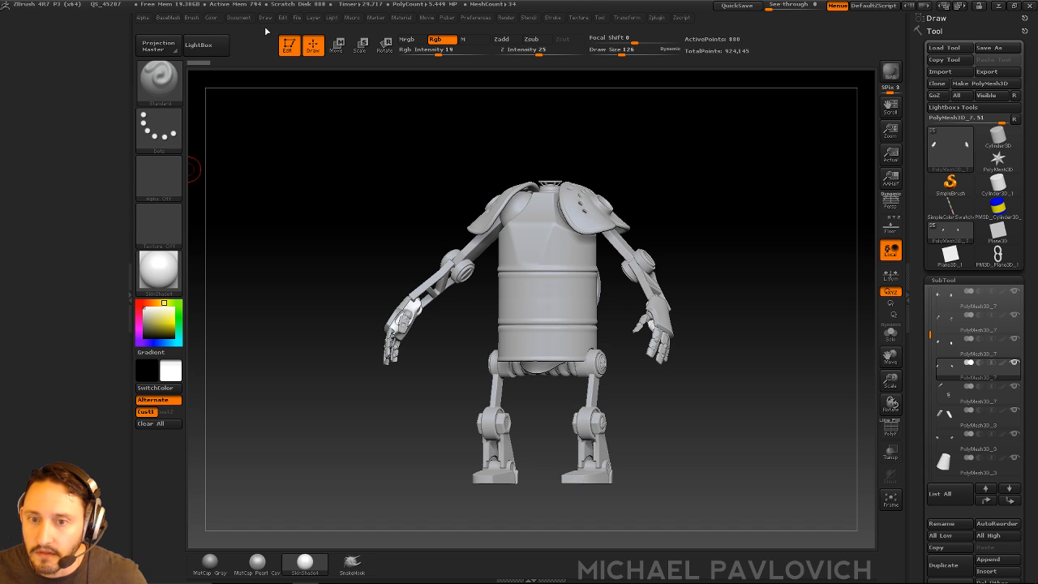
click(405, 18)
drag(397, 32, 112, 93)
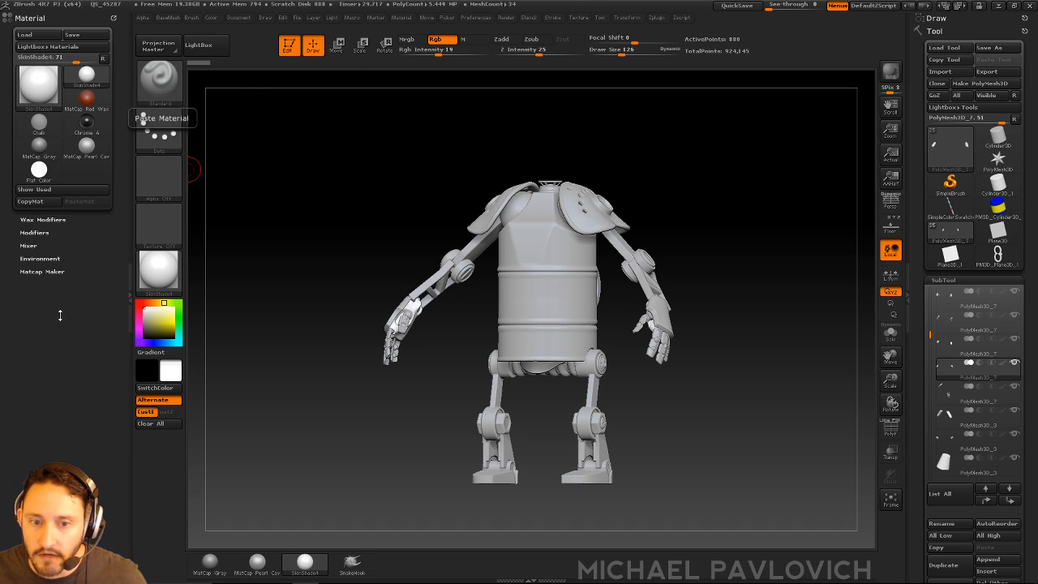
click(43, 220)
drag(65, 231, 84, 232)
Turn on perspective for the wax-shaded robot and view it at a three-quarter angle.
drag(668, 155, 766, 158)
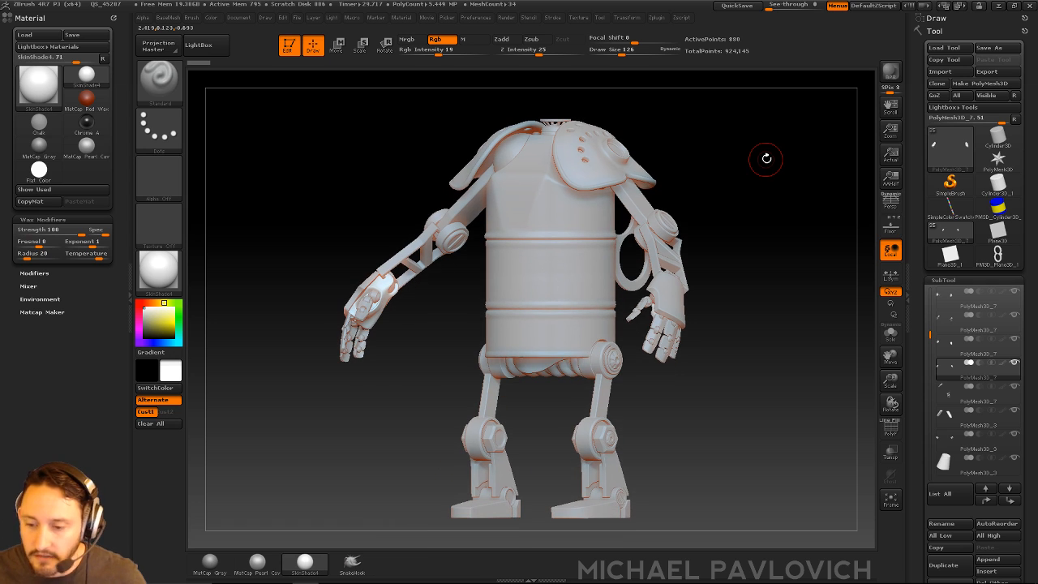
click(895, 202)
drag(767, 214, 765, 218)
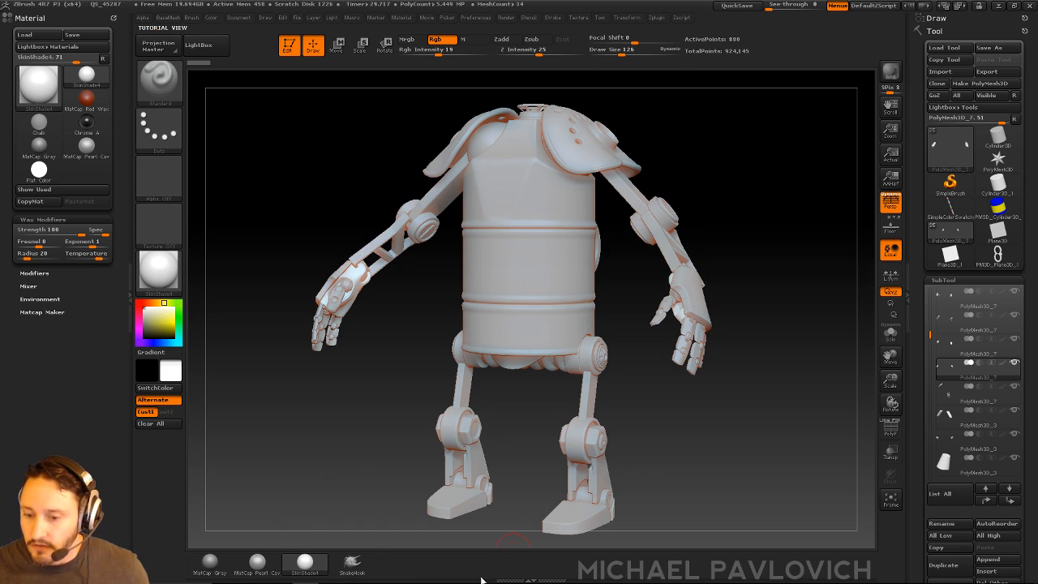
Minimize ZBrush to return to the robot scene in KeyShot.
key(super)
key(alt+Tab)
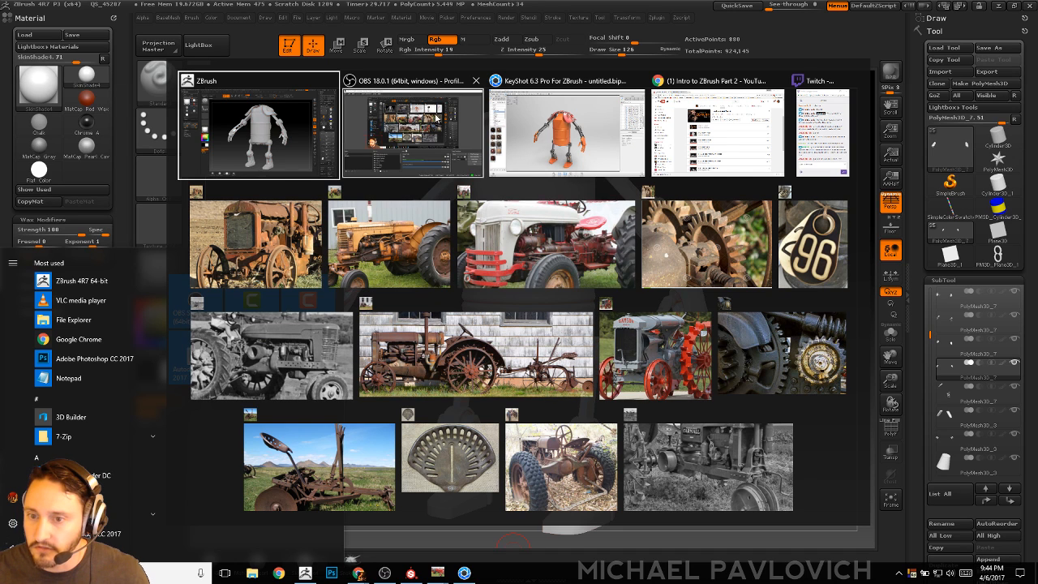
key(alt)
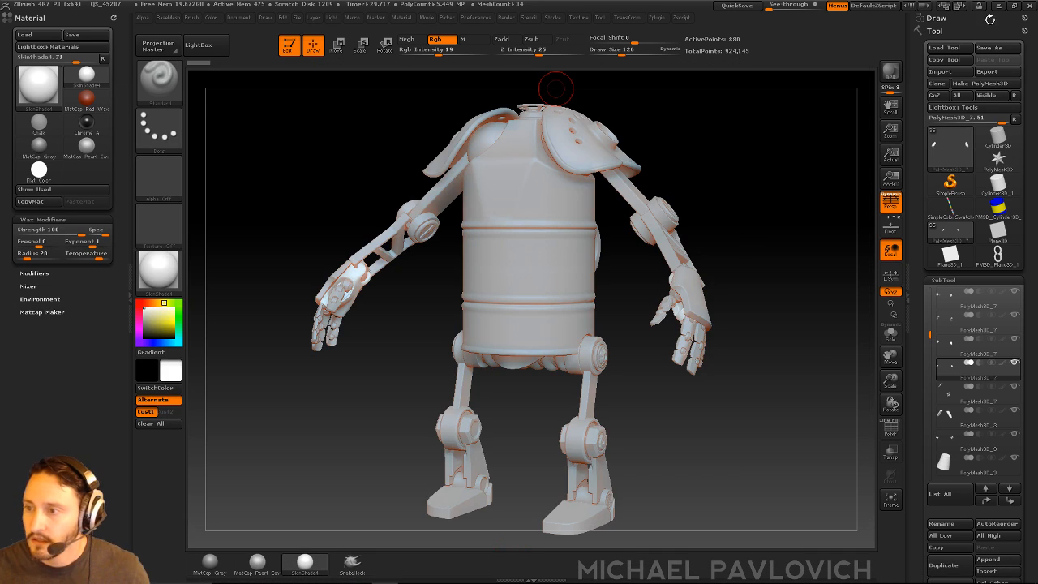
click(998, 7)
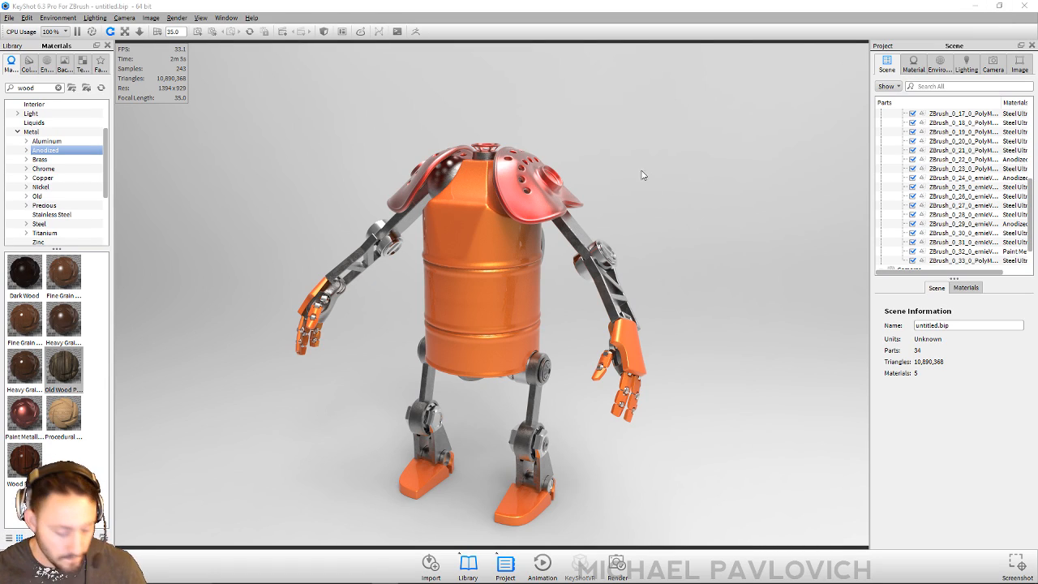
drag(642, 169, 711, 181)
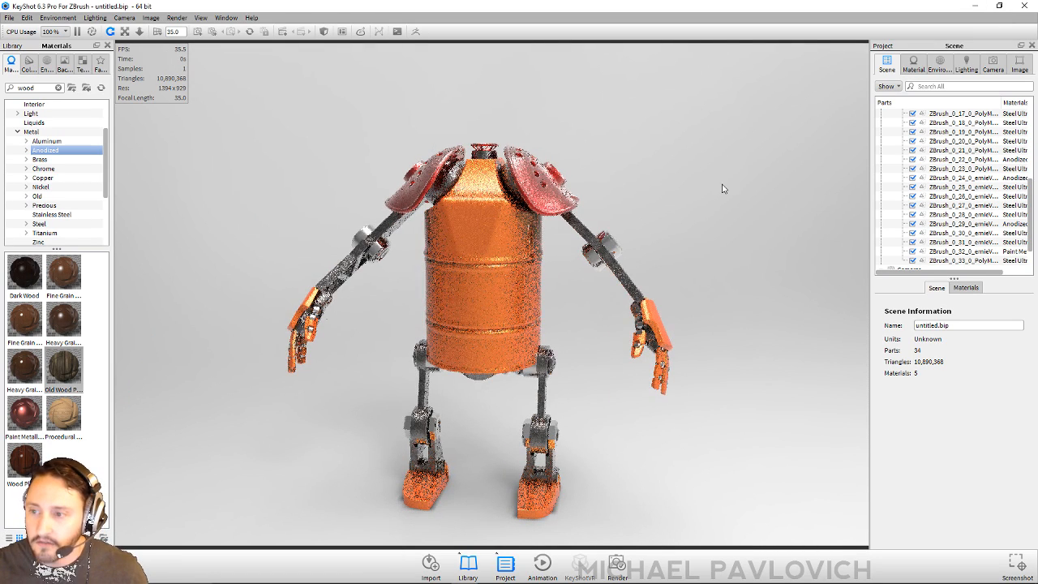
Collapse the ZBrush model's part list in the scene tree and show the contents of Scene Sets.
click(913, 64)
click(939, 65)
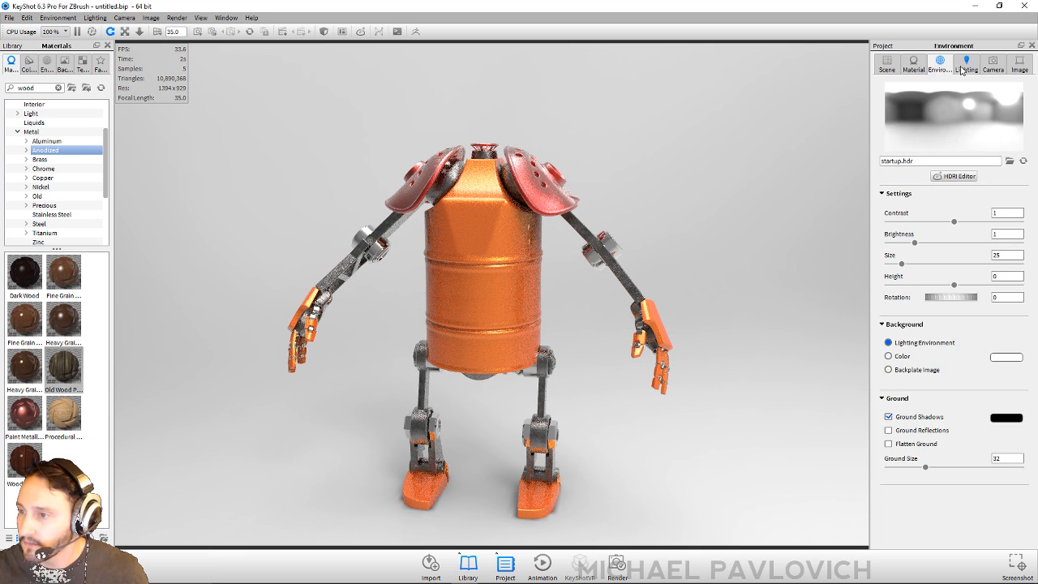
click(887, 65)
scroll(908, 130, up, 2)
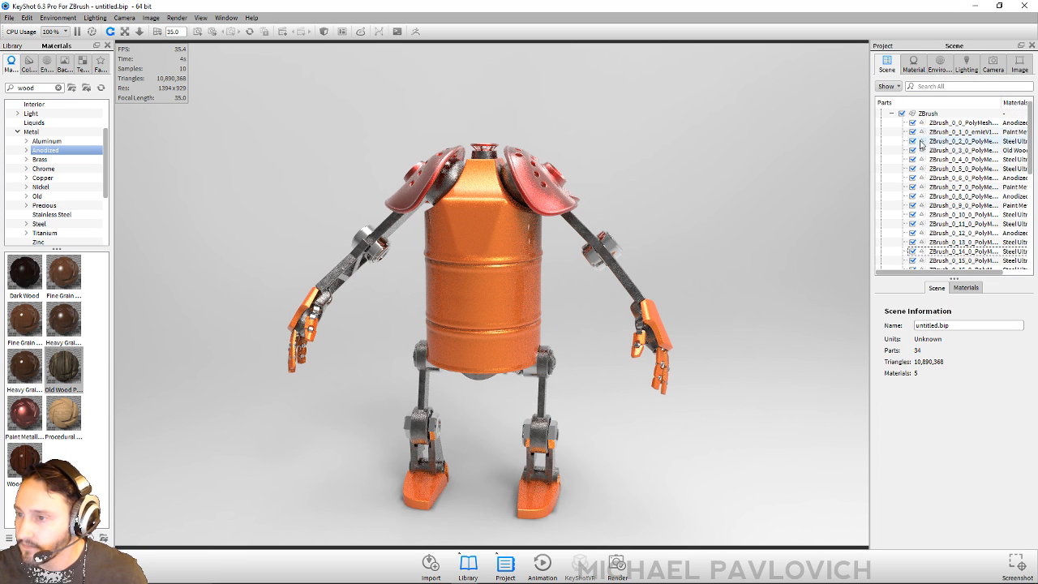
click(891, 114)
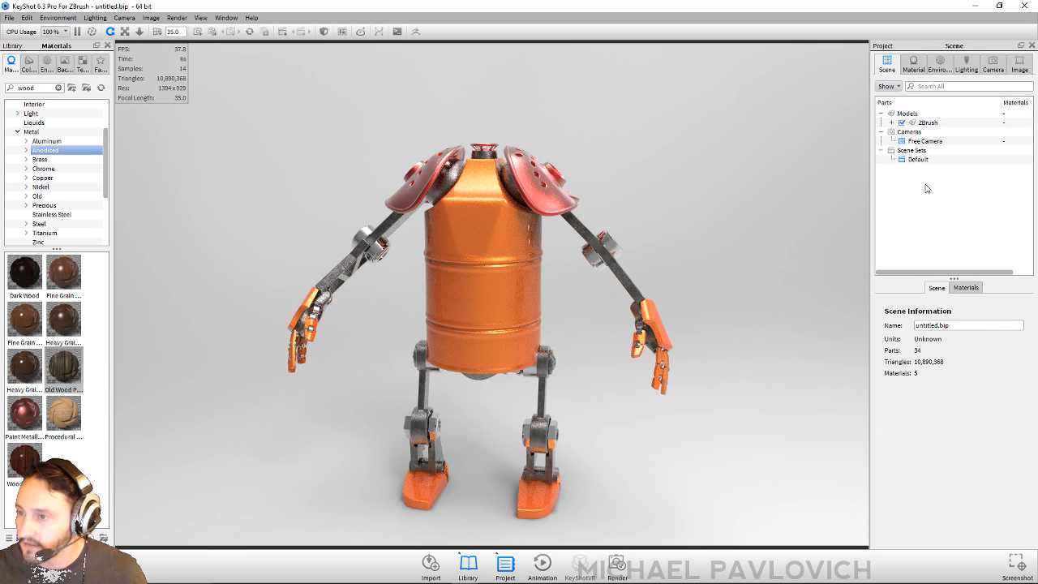
double_click(917, 152)
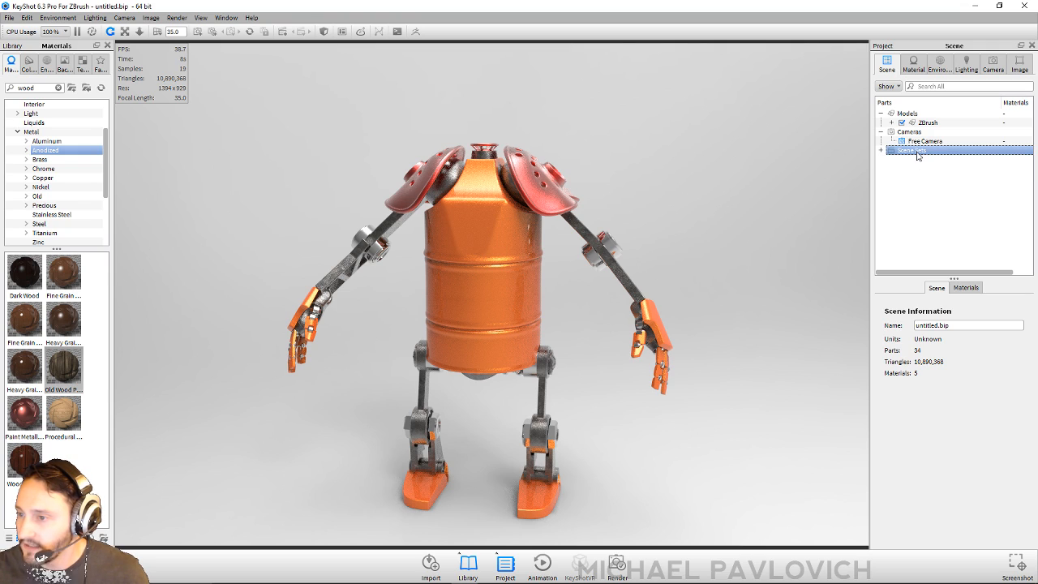
click(881, 151)
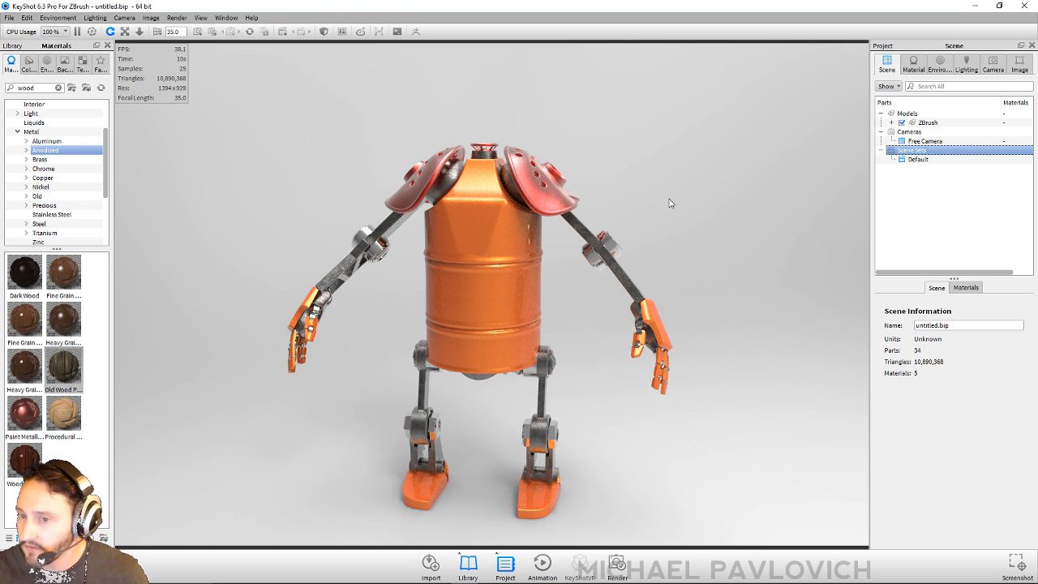
mouse_move(765, 194)
mouse_down()
mouse_move(611, 202)
mouse_move(746, 196)
mouse_up()
Add a scene set named "Clay" without a camera or linked materials and select it.
right_click(923, 151)
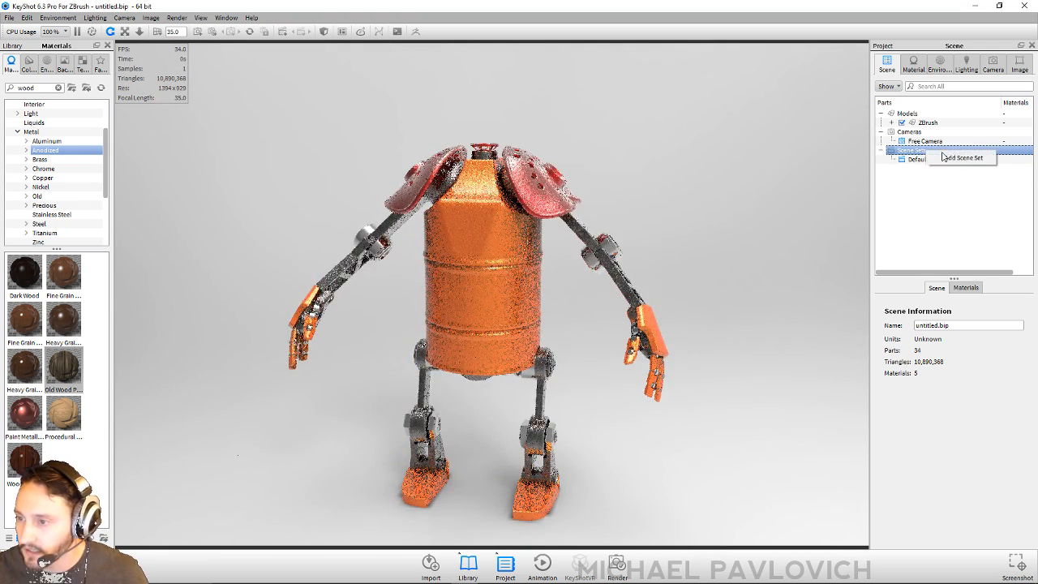
click(953, 158)
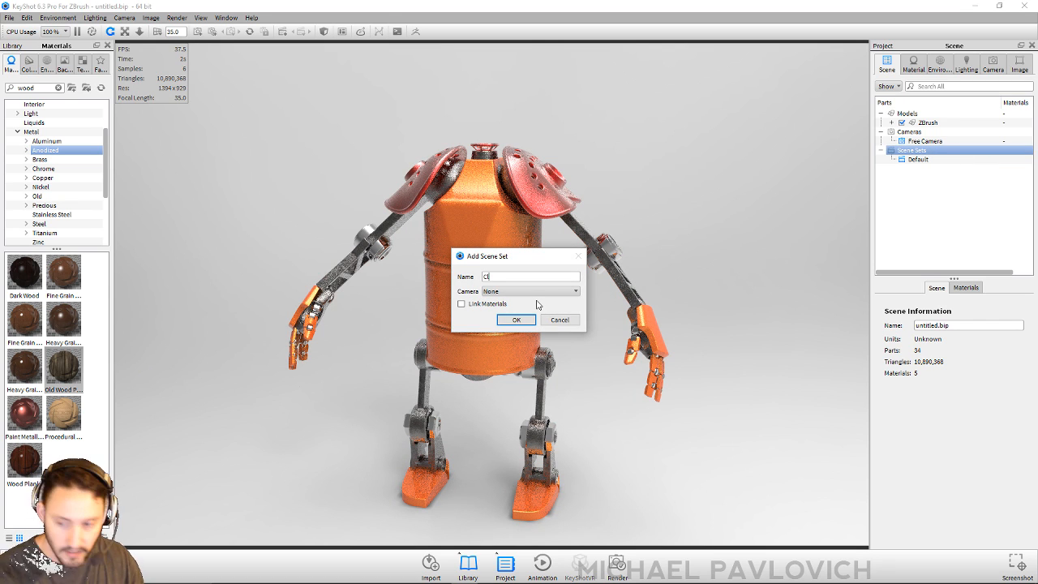
text(Clay)
key(Return)
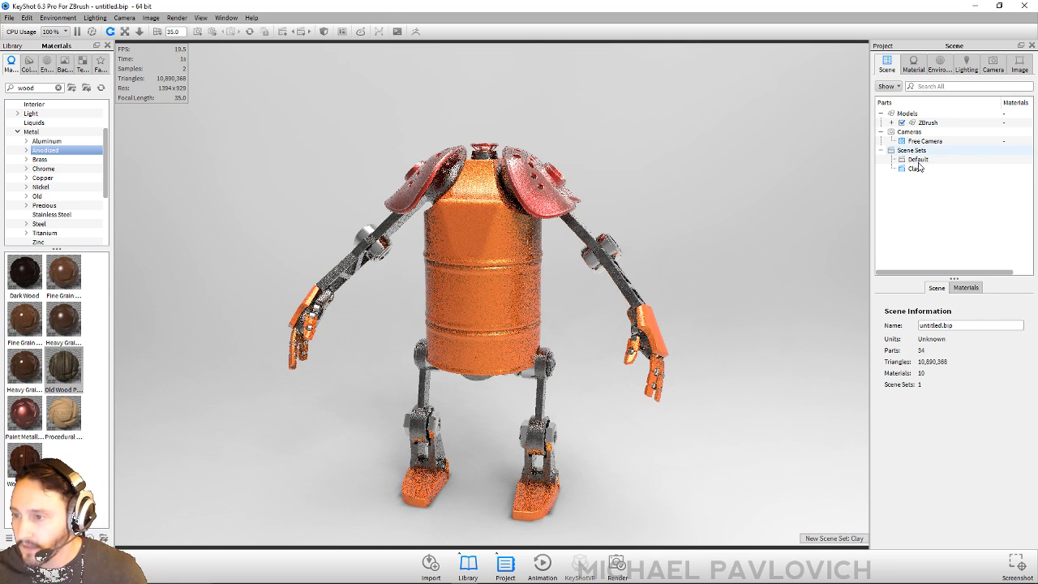
click(917, 169)
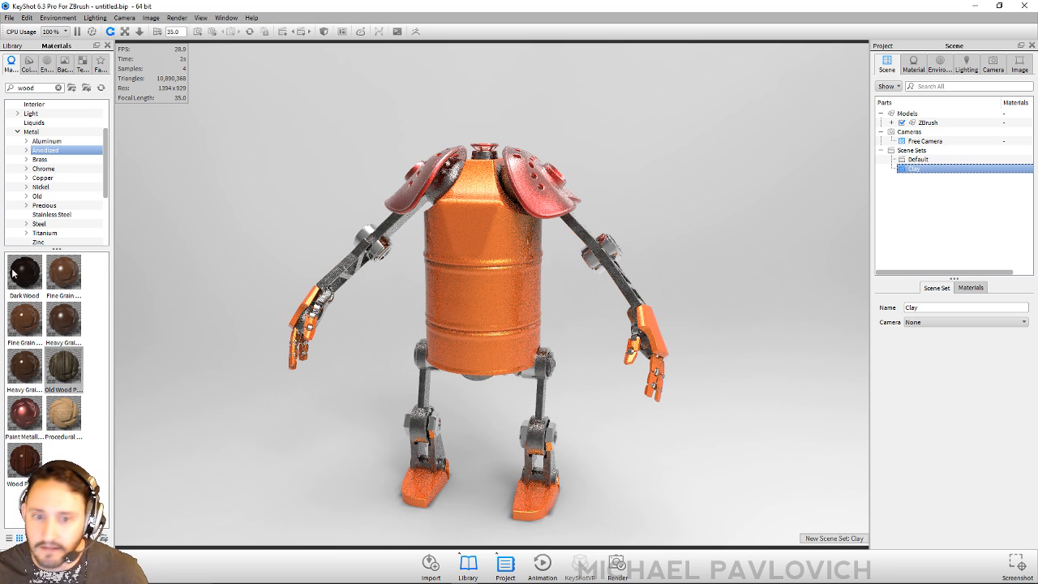
Search the material library for "clay" and assign the olive-green ZBrush Clay material to the whole ZBrush model.
click(58, 88)
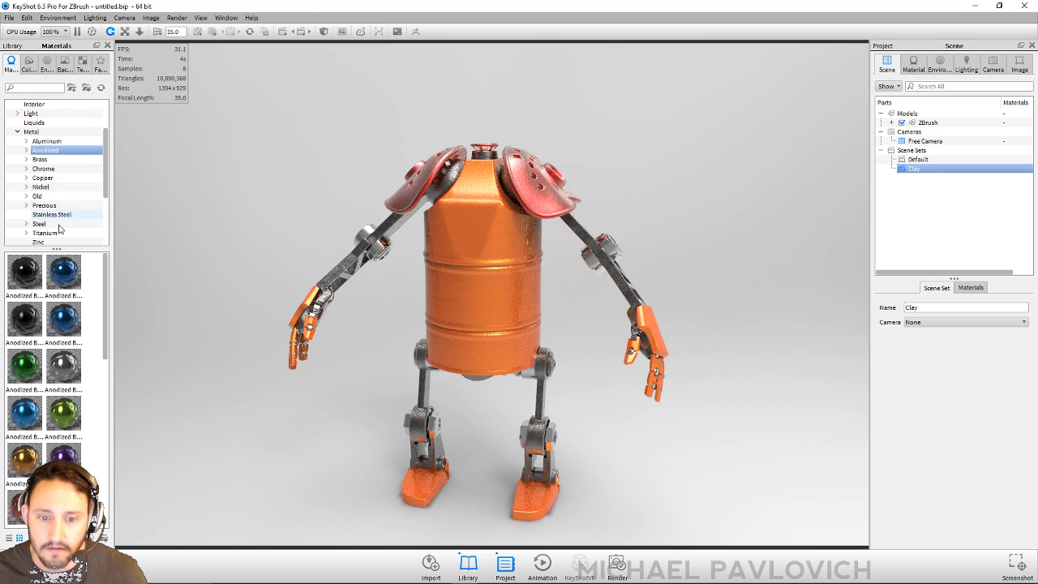
scroll(77, 209, down, 3)
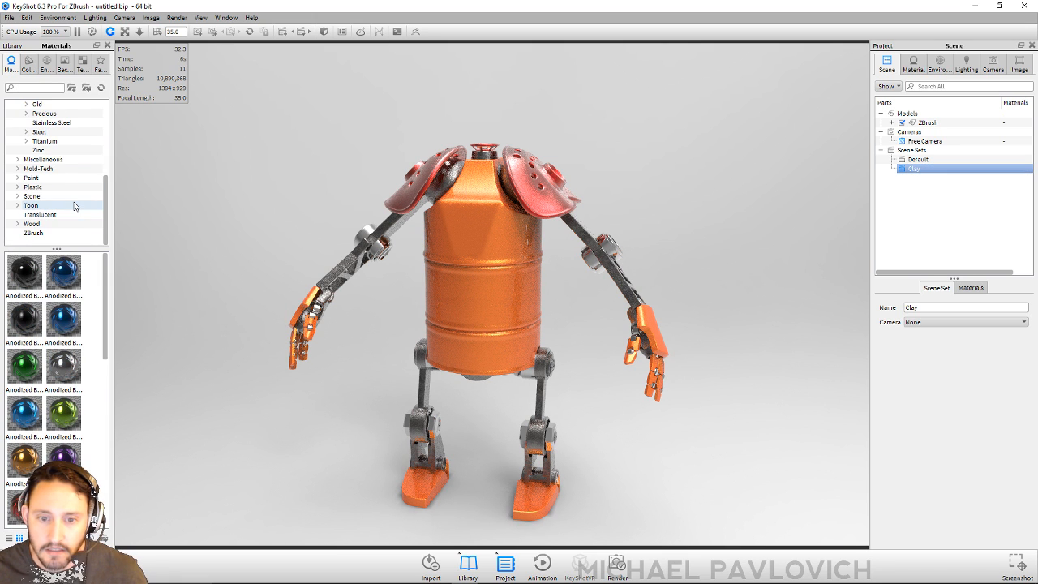
click(45, 88)
text(clay)
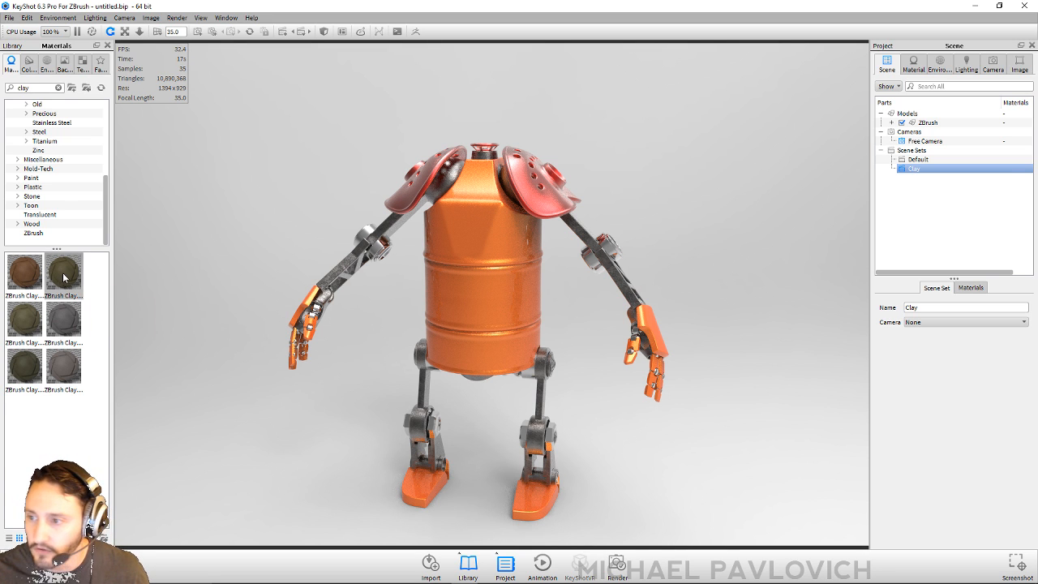
drag(64, 277, 928, 122)
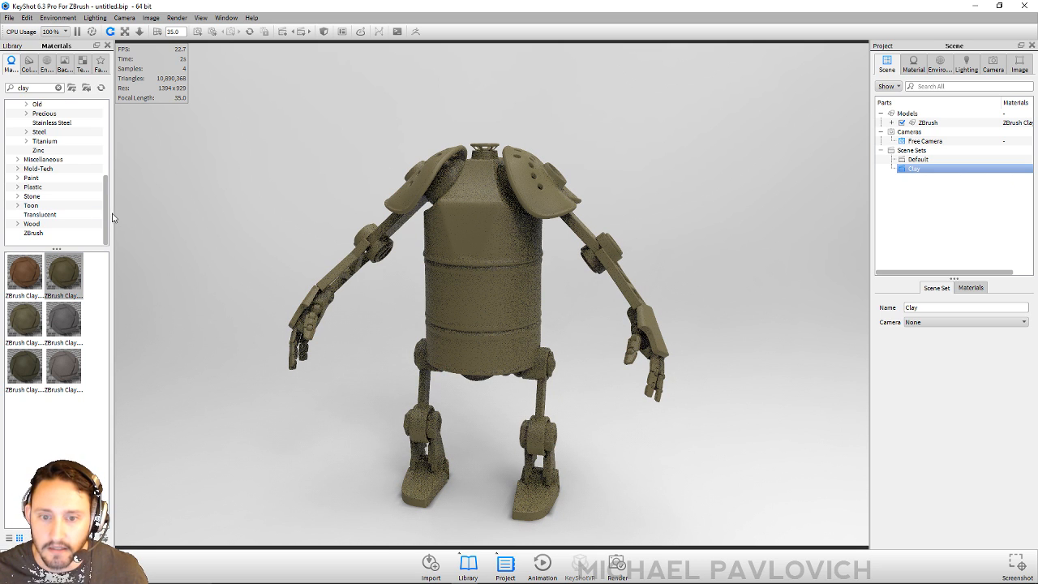
Browse the Studio and ZBrush environments in the library.
click(47, 64)
click(56, 141)
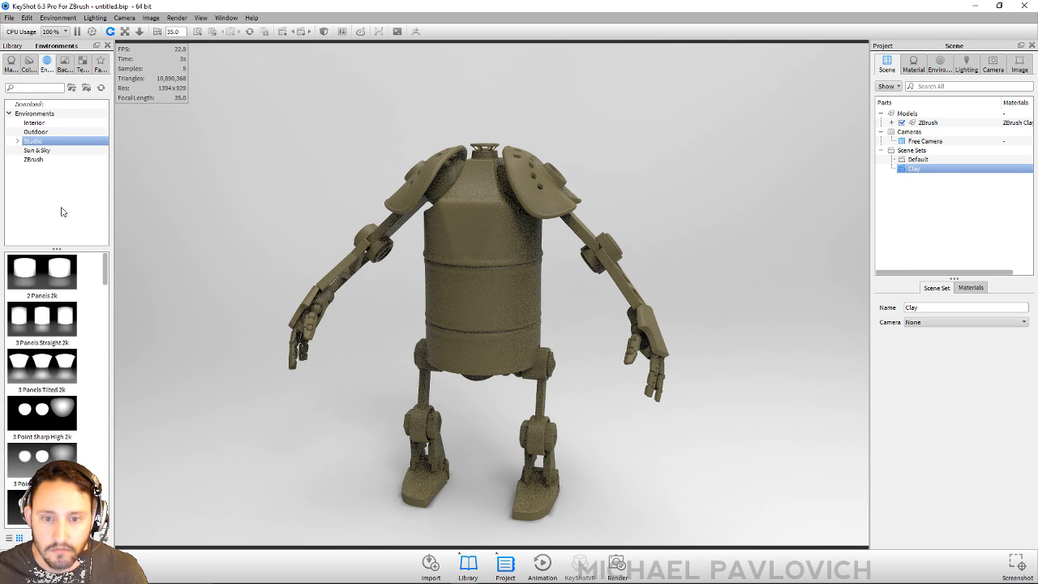
click(48, 159)
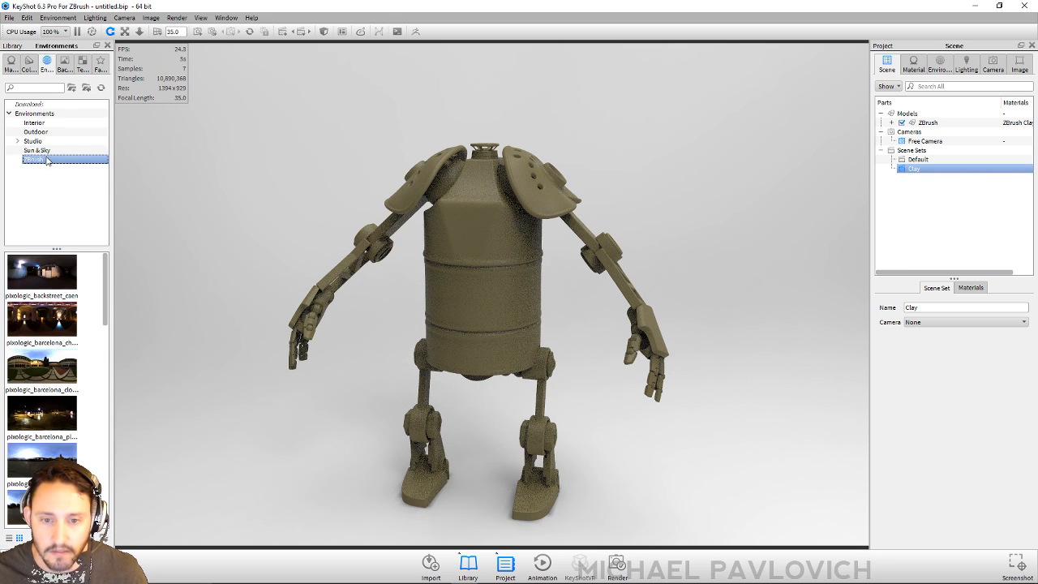
Place the ZBrushShop_08 backplate from the ZBrush backplates behind the robot and turn the robot to suit it.
click(64, 64)
click(33, 150)
scroll(59, 364, down, 1)
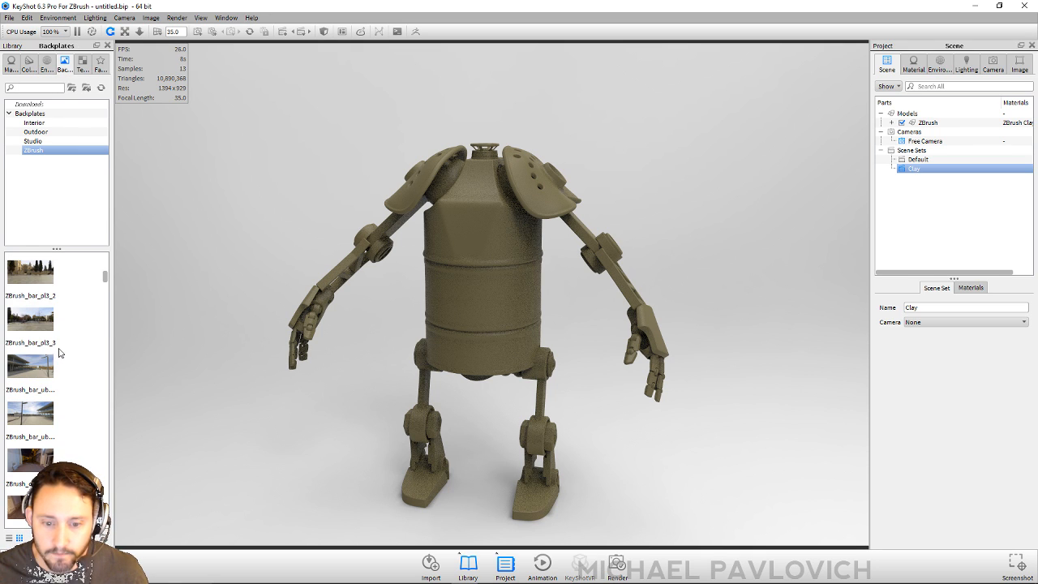
scroll(39, 365, down, 10)
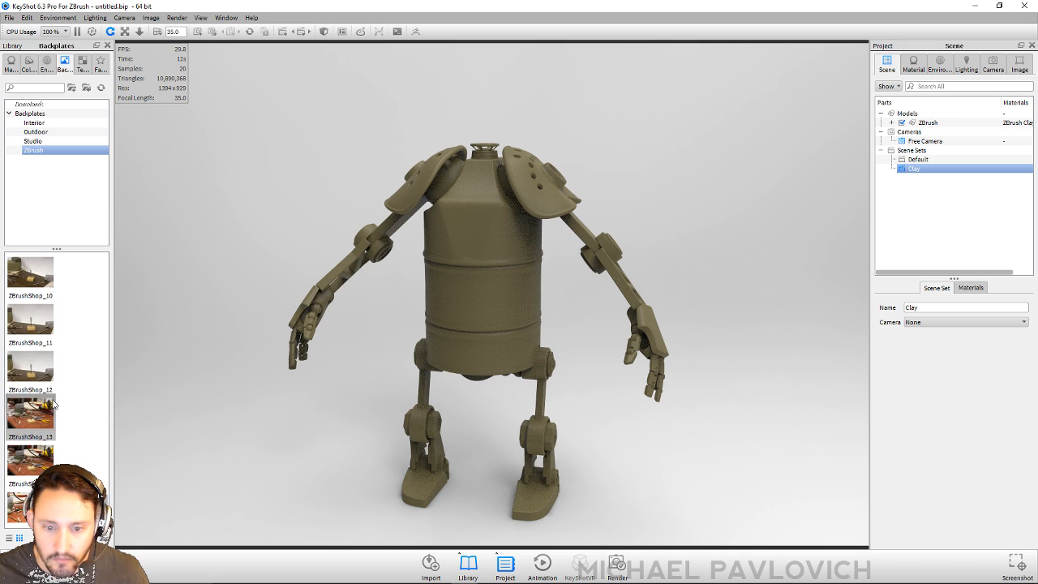
scroll(39, 349, up, 3)
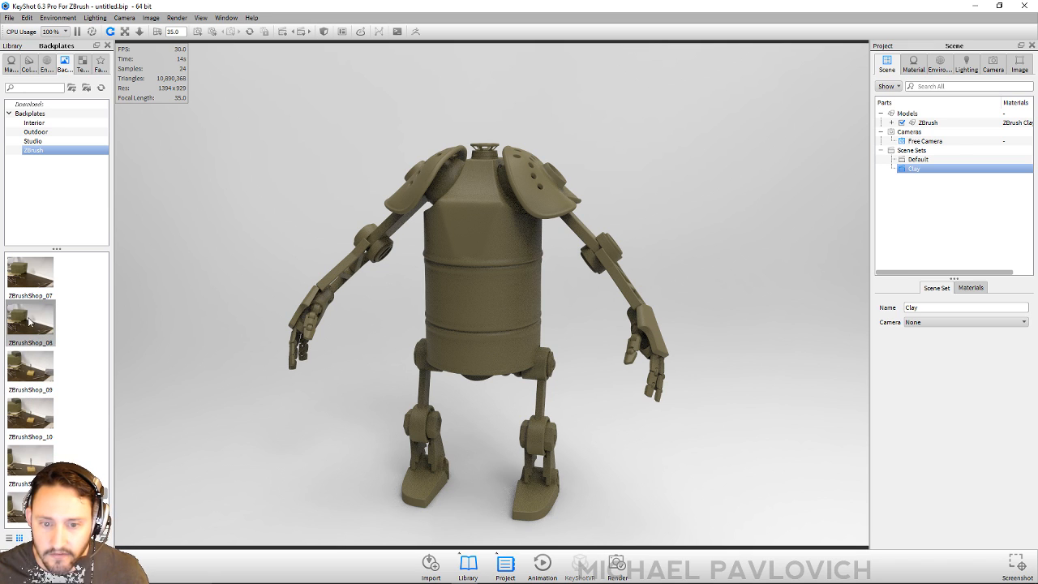
drag(24, 317, 430, 349)
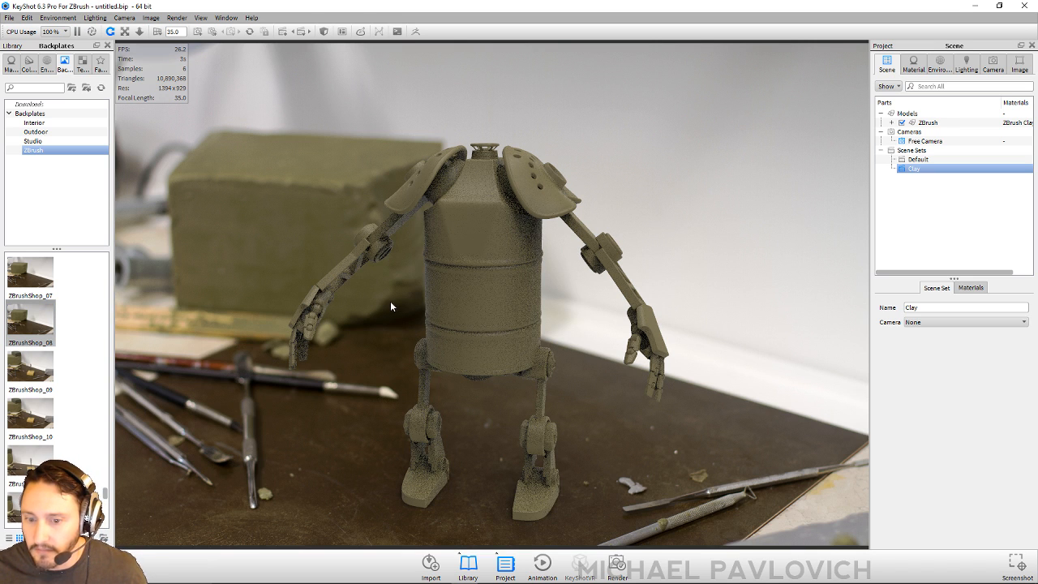
drag(390, 305, 568, 300)
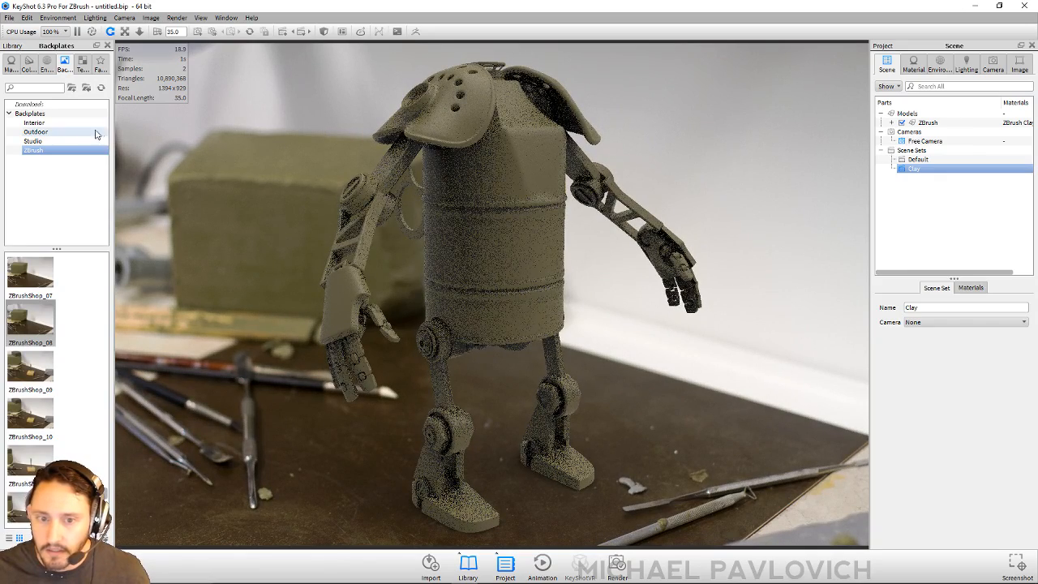
Replace the robot's material with the olive ZBrush Clay Chavant #1 from the clay materials in the library.
click(11, 64)
drag(24, 319, 514, 289)
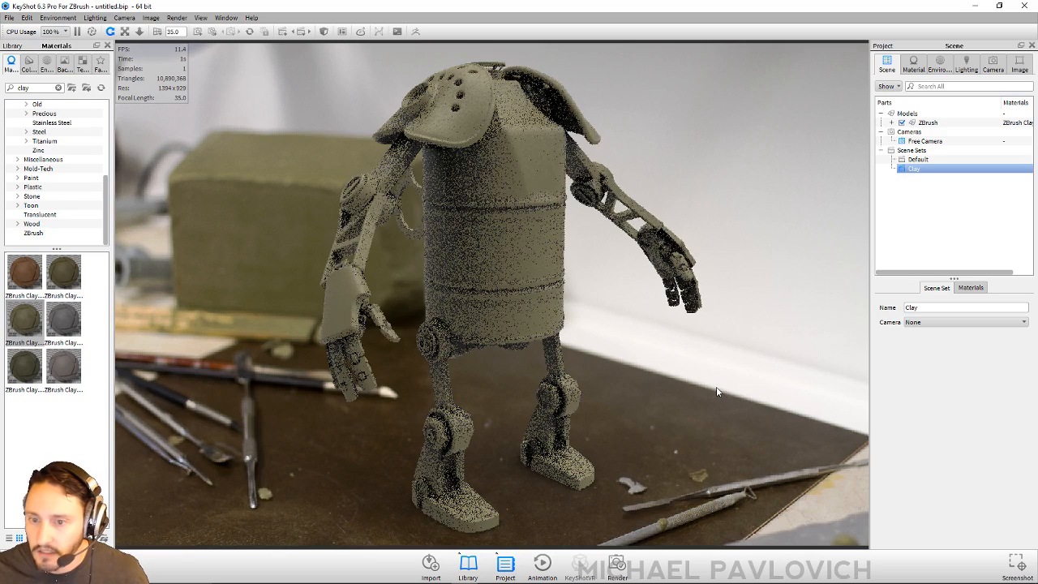
drag(24, 364, 529, 282)
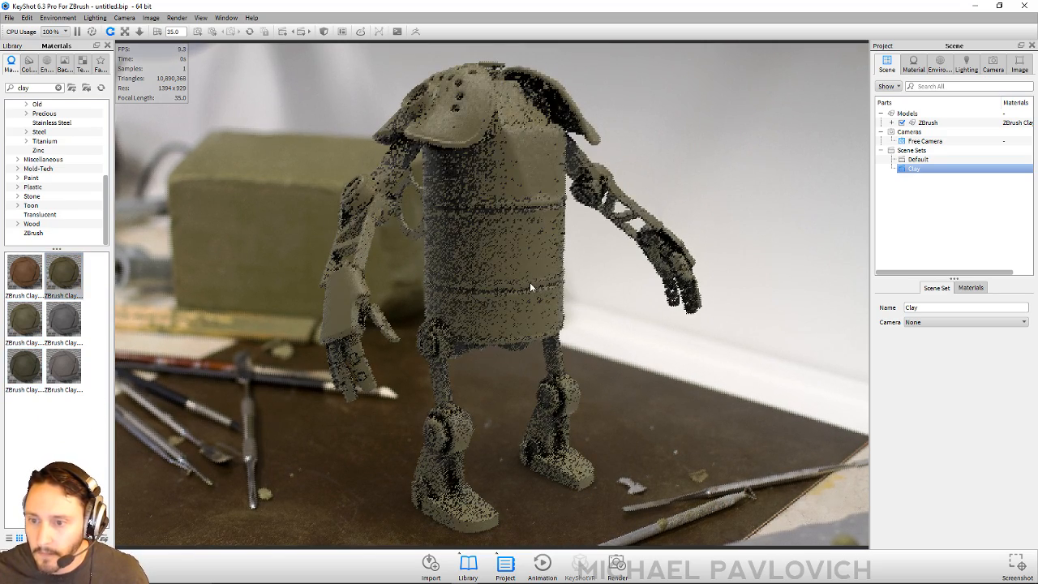
Set the robot clay's Diffuse Transmission to a dark grey with 2% saturation and 32% value.
double_click(506, 239)
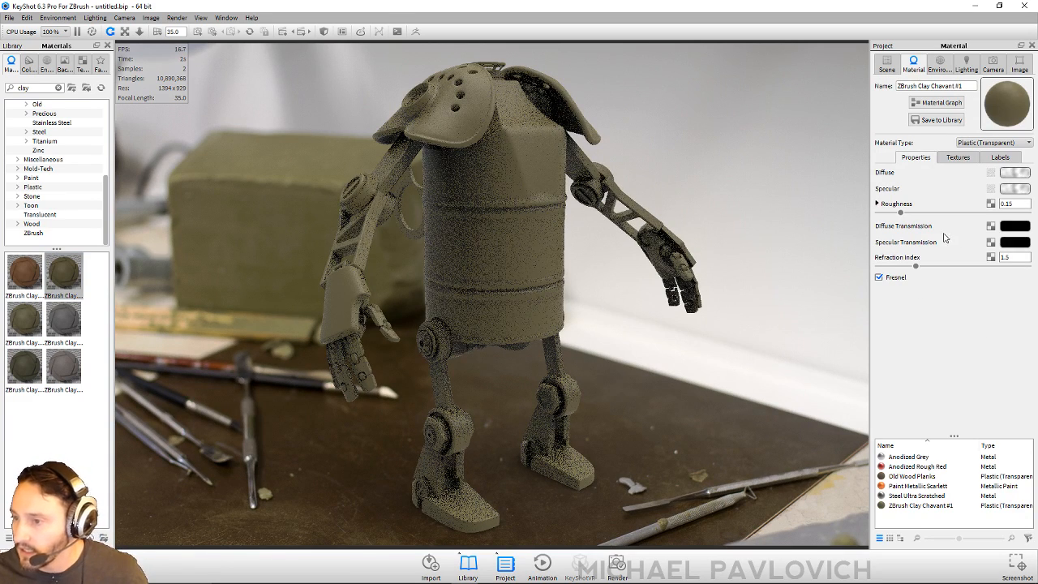
click(1013, 227)
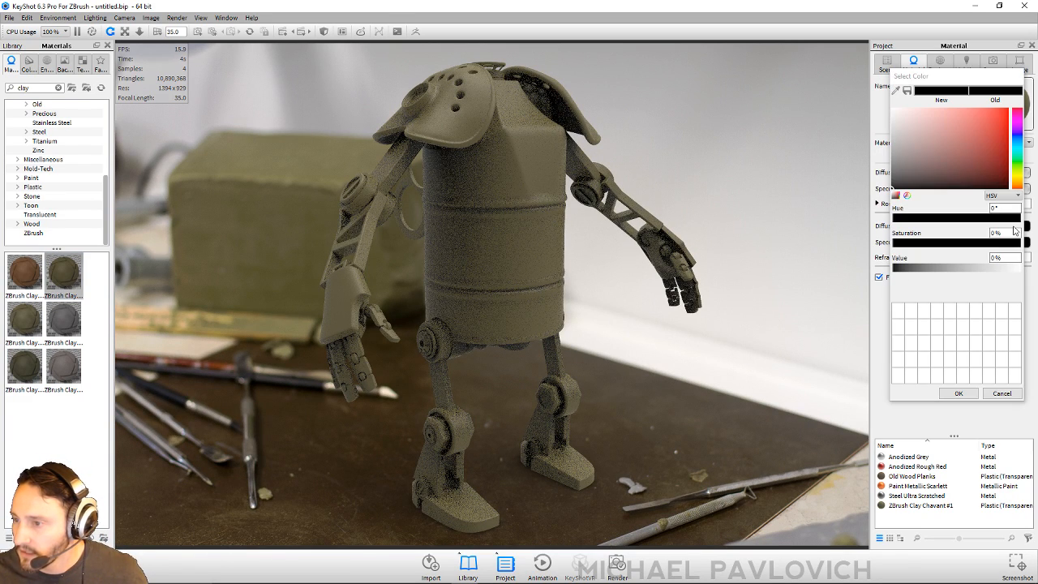
click(894, 162)
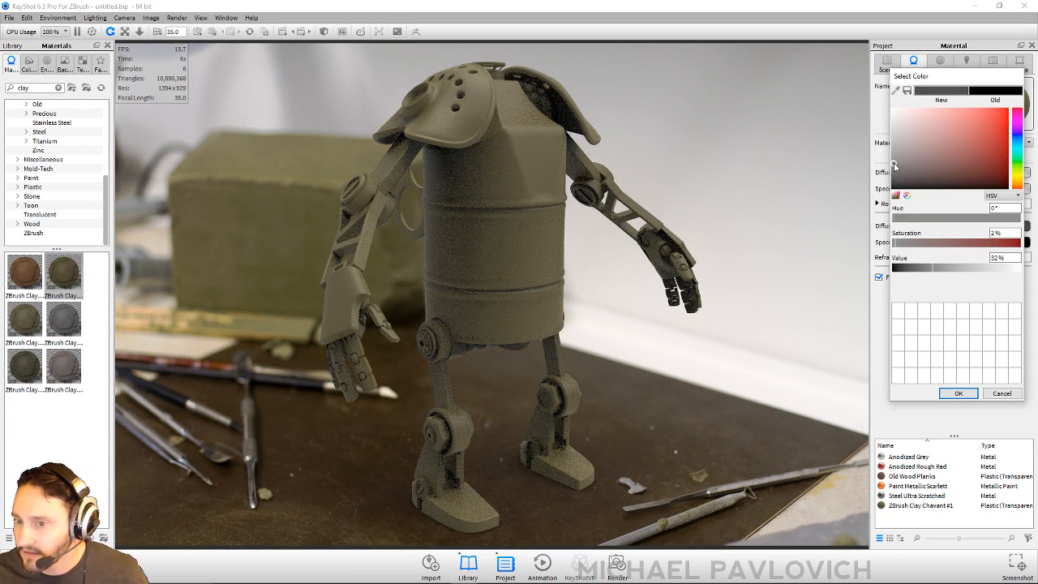
click(962, 394)
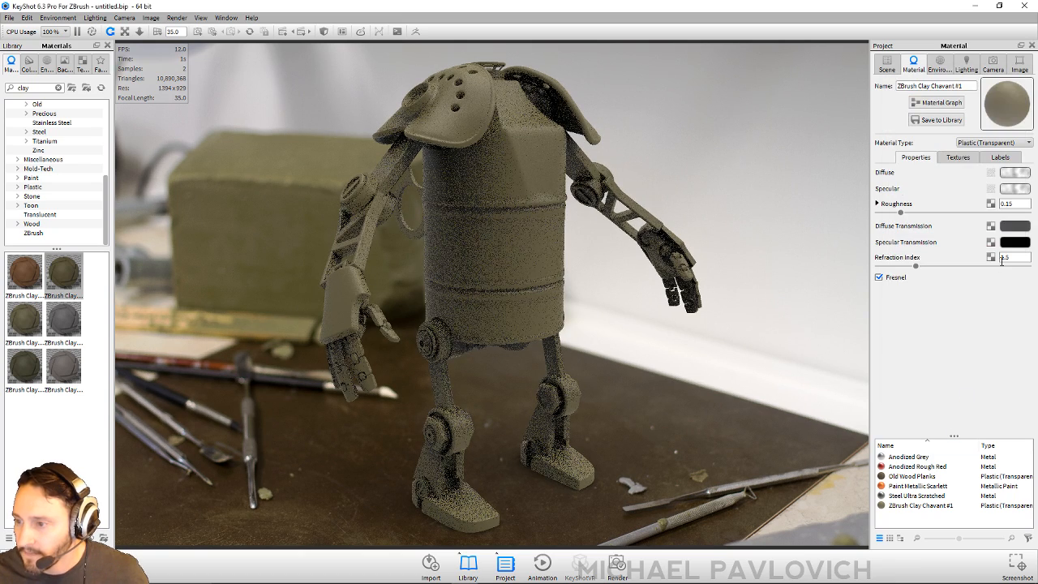
Set the clay material's Specular Transmission to a greenish dark grey with hue 91°, saturation 8% and value 32%.
click(1014, 244)
click(1017, 187)
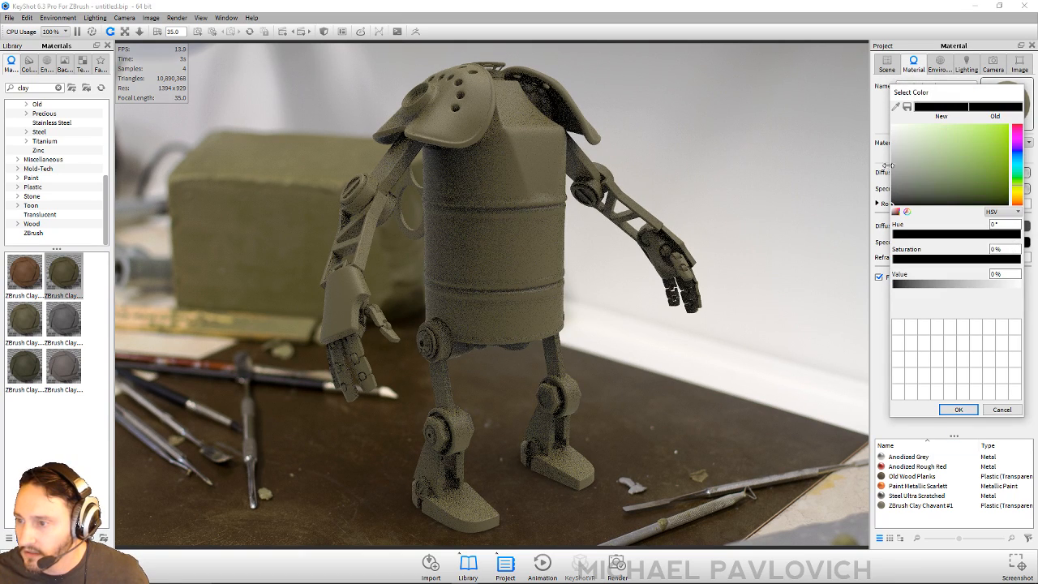
click(900, 178)
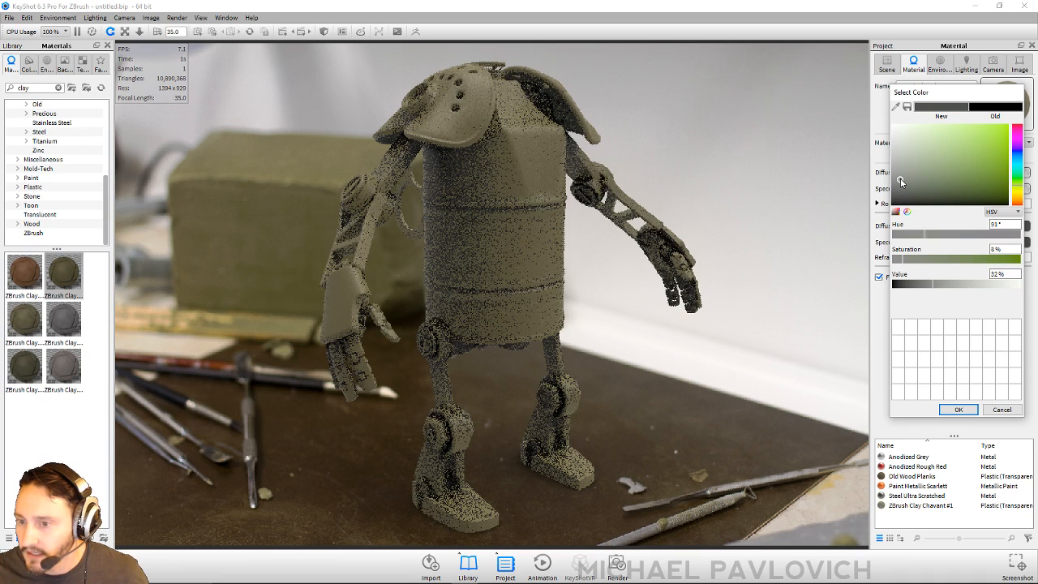
click(956, 411)
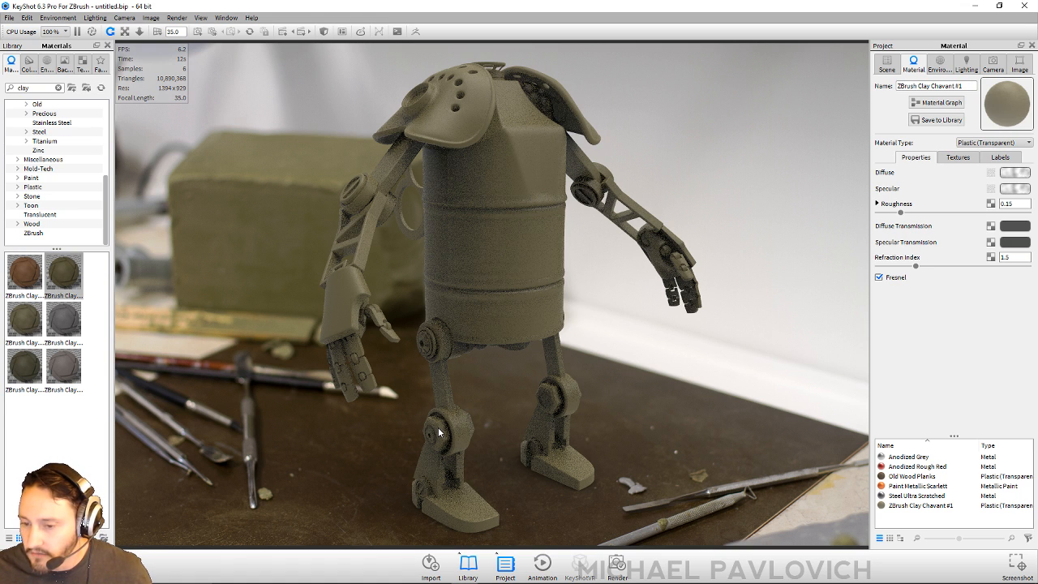
Enable the camera's depth of field with its point of focus on the robot's nearer forearm, and set the F-stop to about 0.54.
click(967, 63)
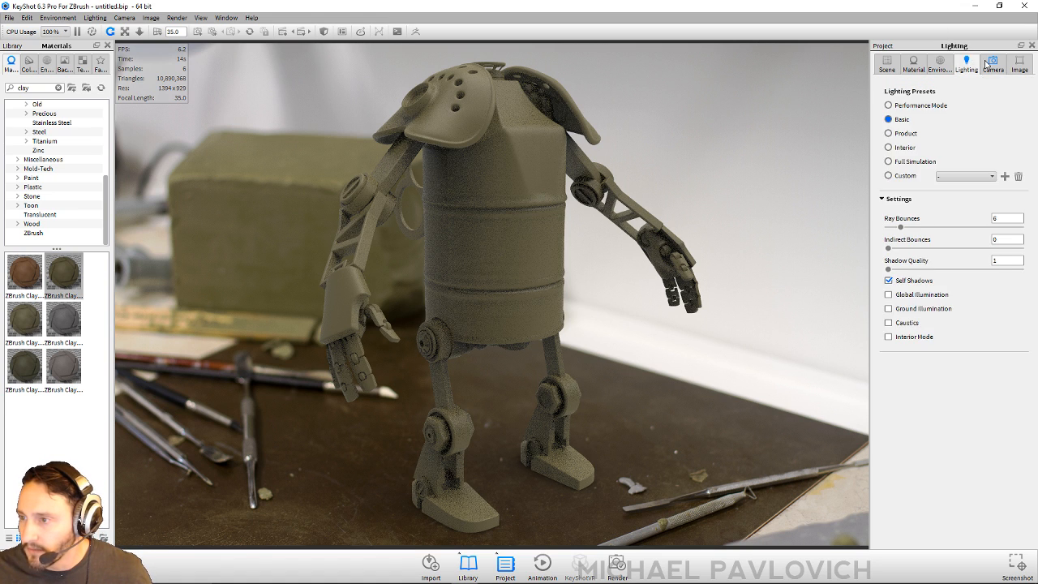
click(991, 64)
scroll(967, 403, down, 2)
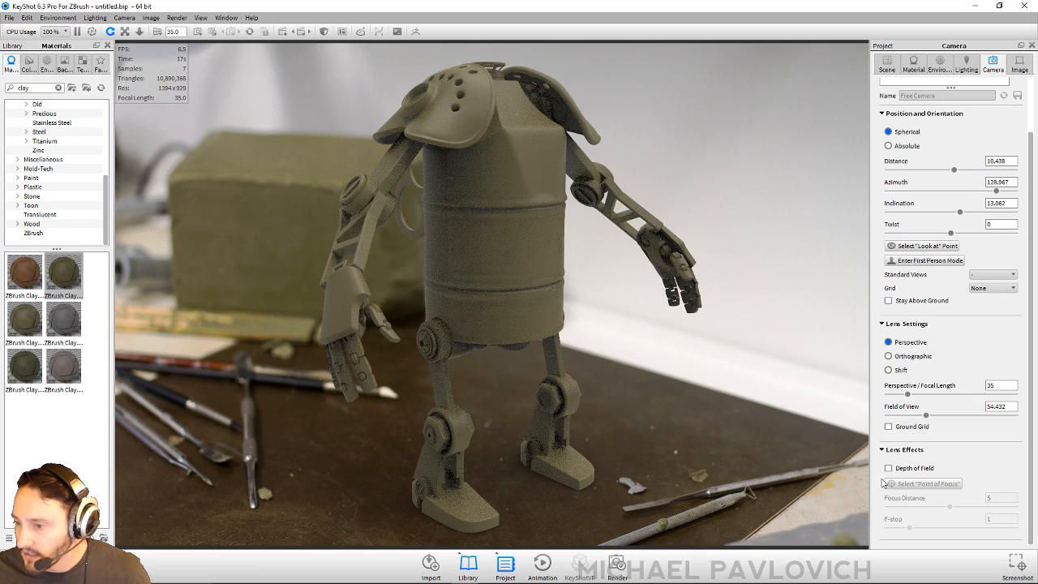
click(887, 468)
click(928, 484)
click(364, 369)
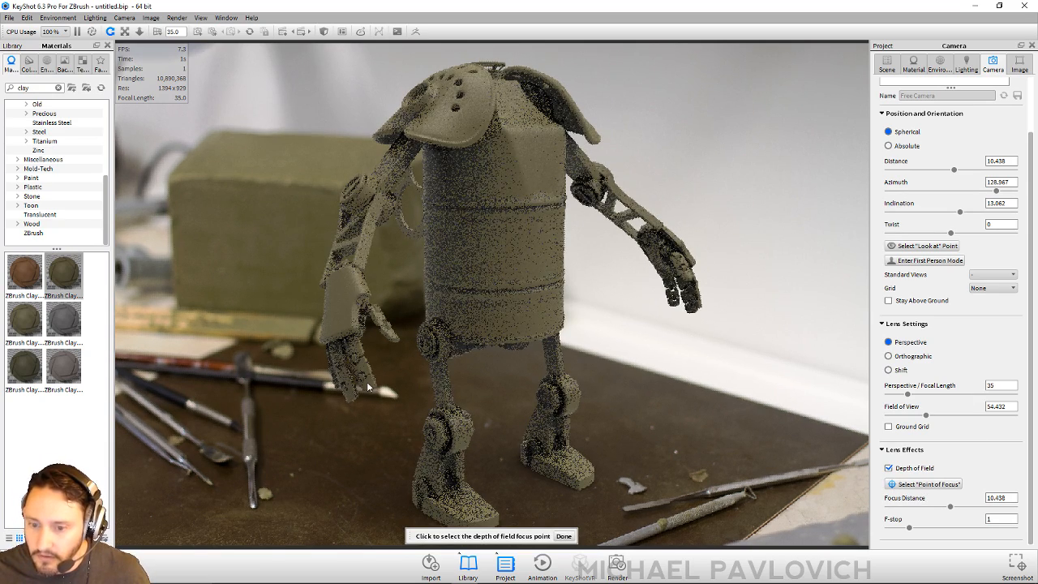
click(367, 308)
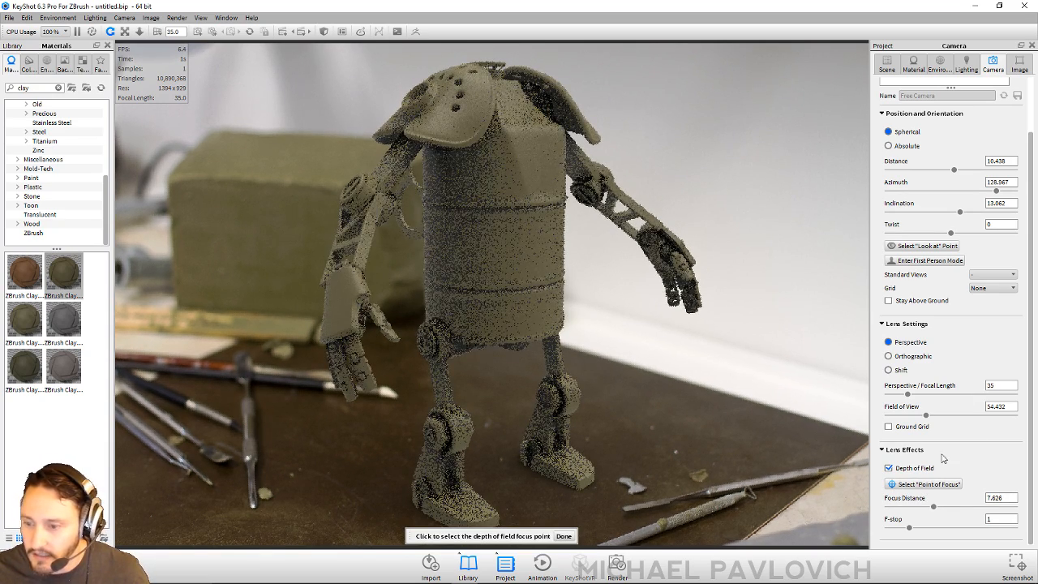
click(562, 536)
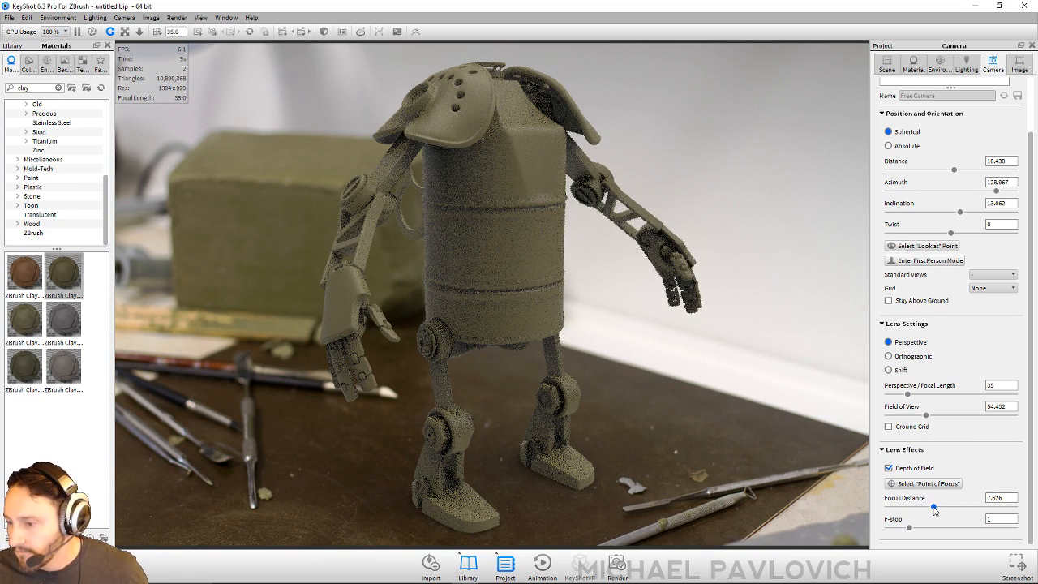
drag(909, 529, 898, 531)
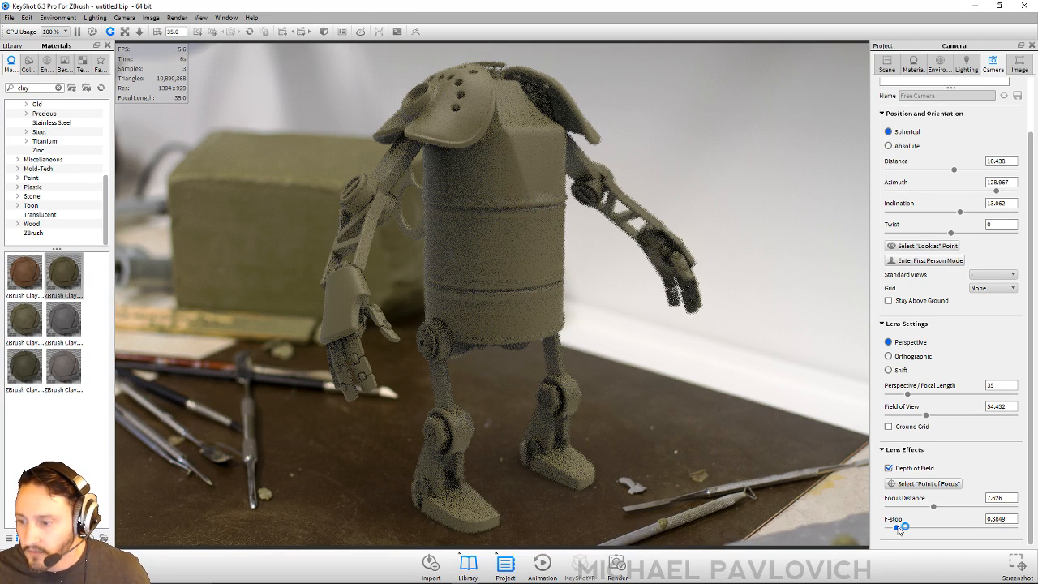
drag(896, 527, 906, 527)
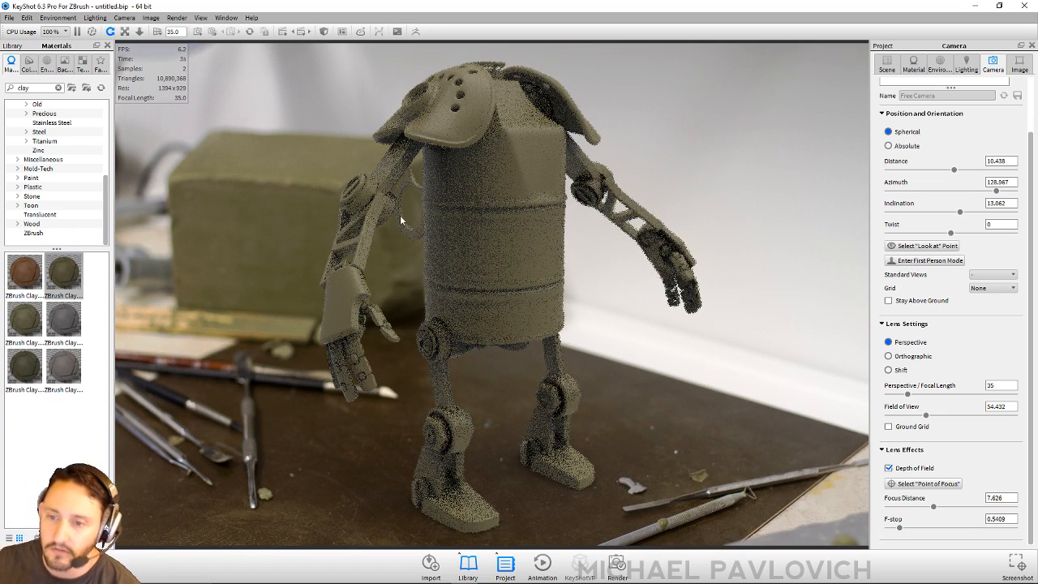
Apply the startup environment from the Studio environments in the library and set its brightness to 1.135.
click(47, 65)
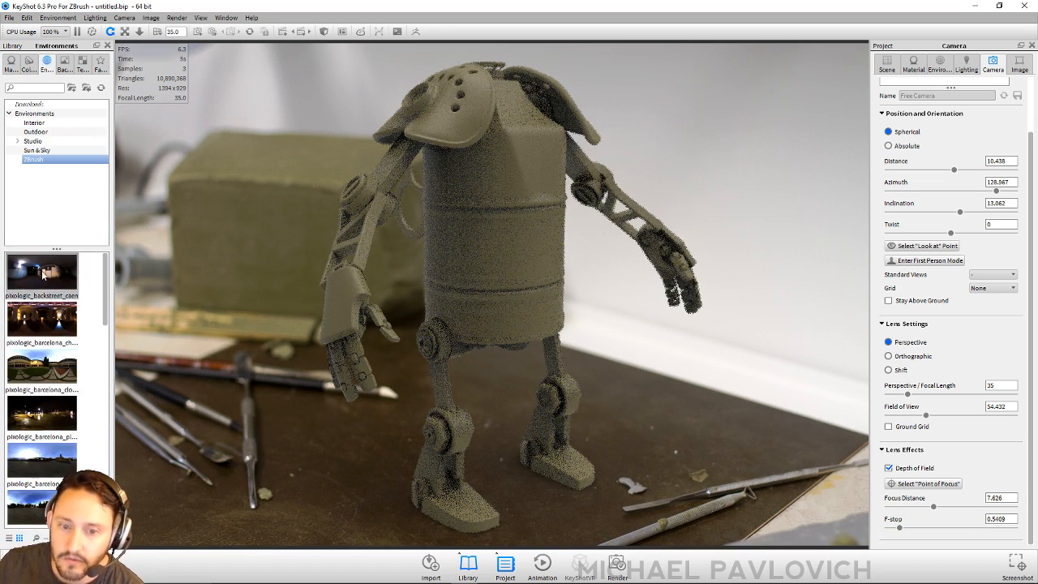
click(64, 65)
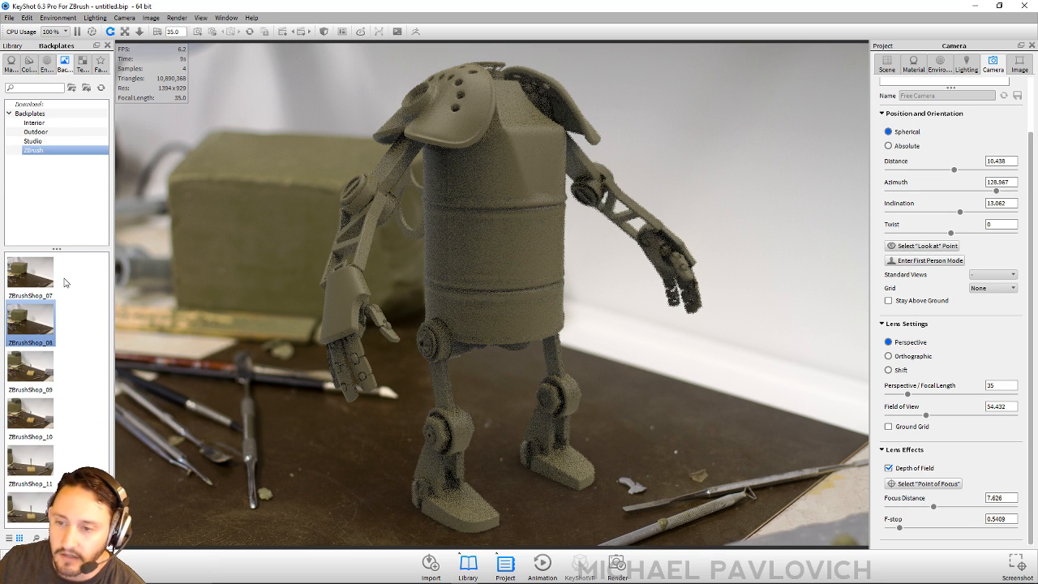
scroll(69, 365, down, 7)
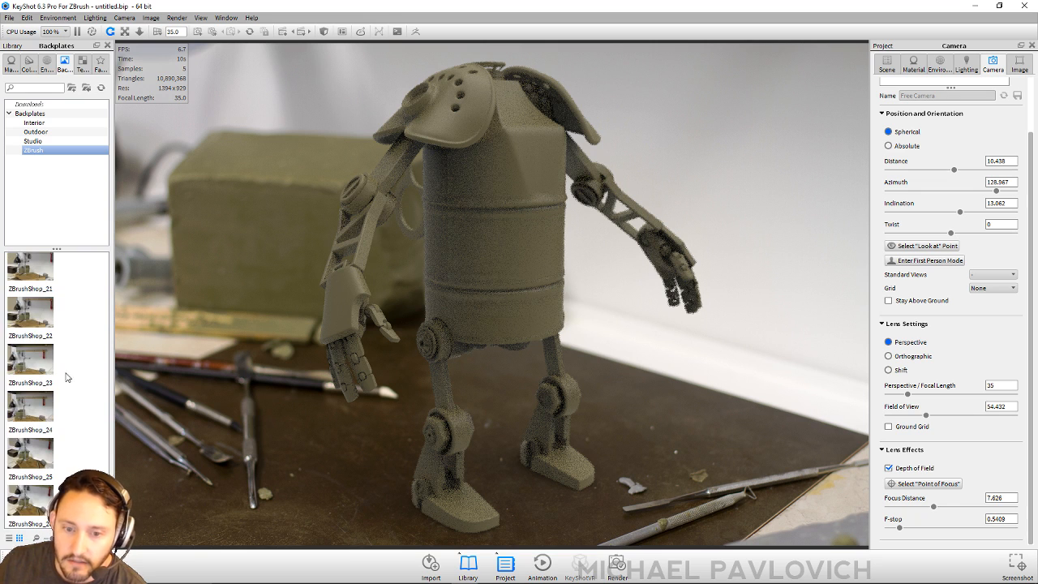
click(11, 65)
click(46, 64)
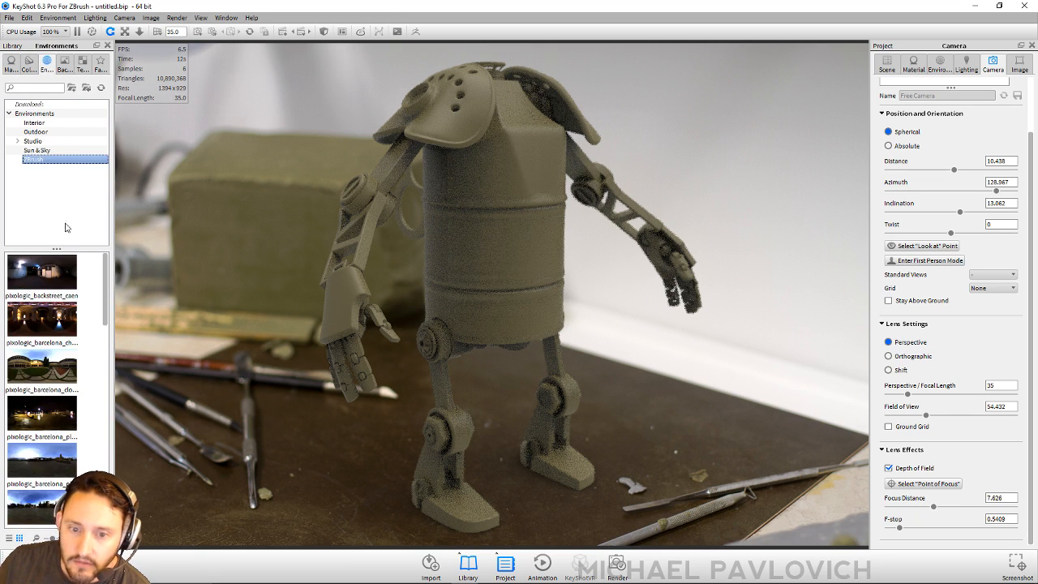
scroll(69, 375, down, 10)
click(34, 142)
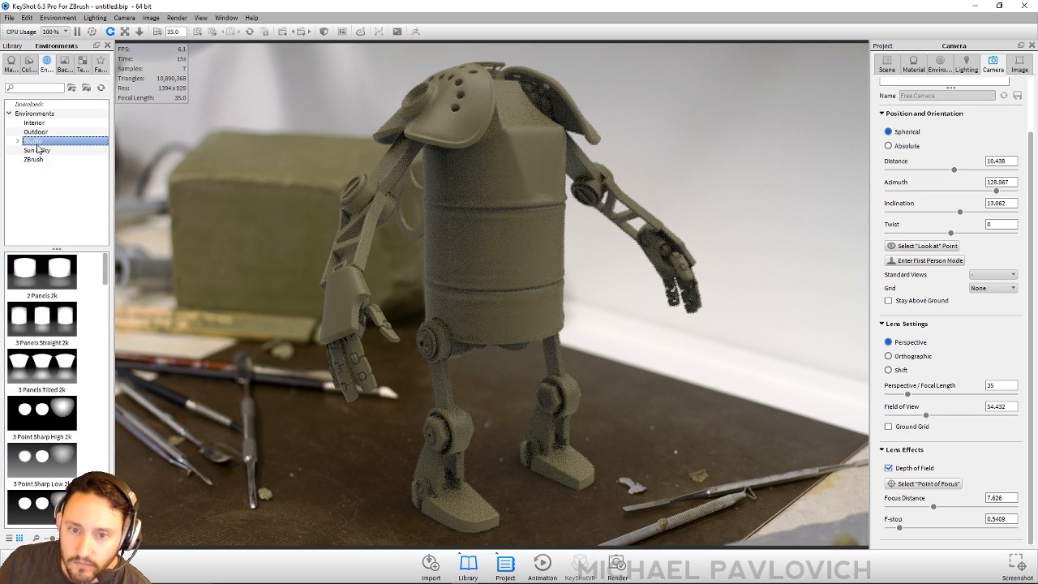
scroll(49, 406, down, 10)
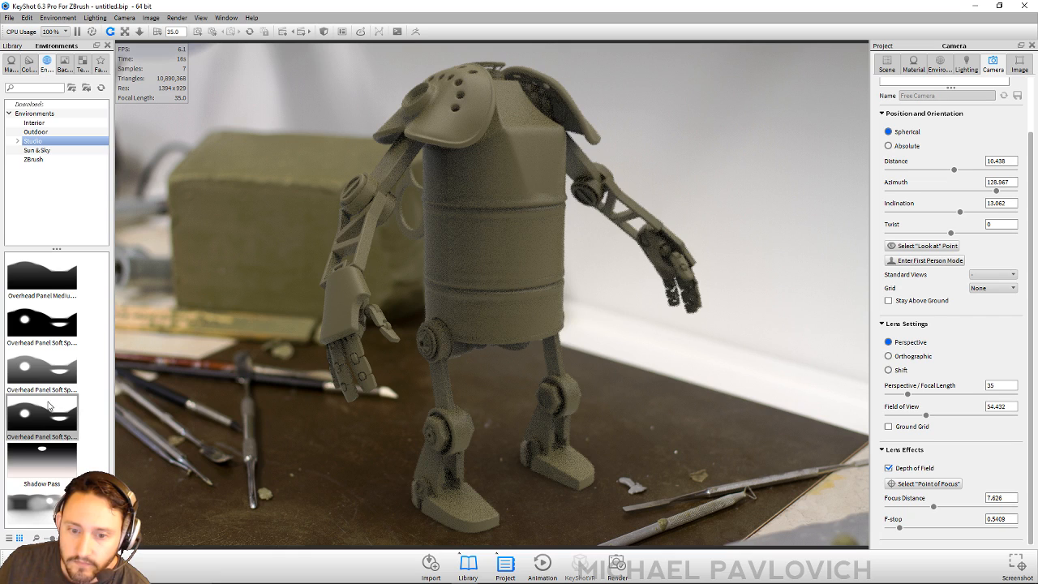
double_click(45, 501)
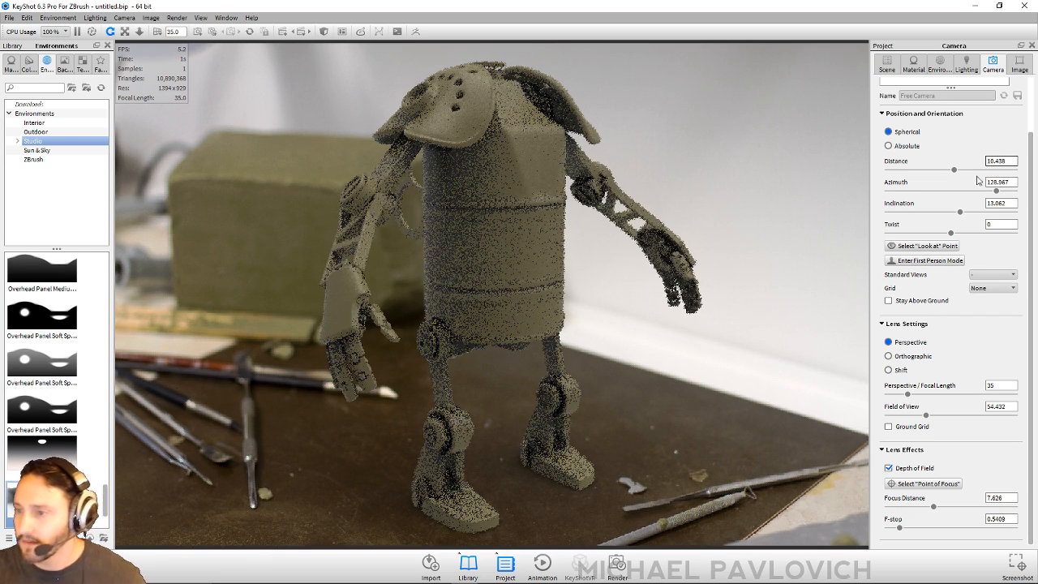
click(945, 67)
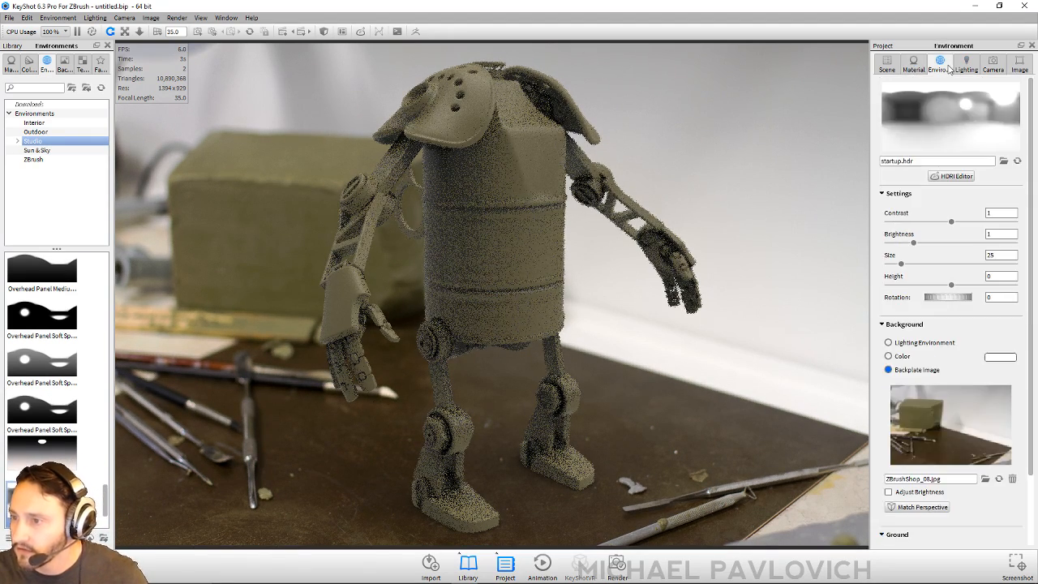
drag(913, 243, 918, 247)
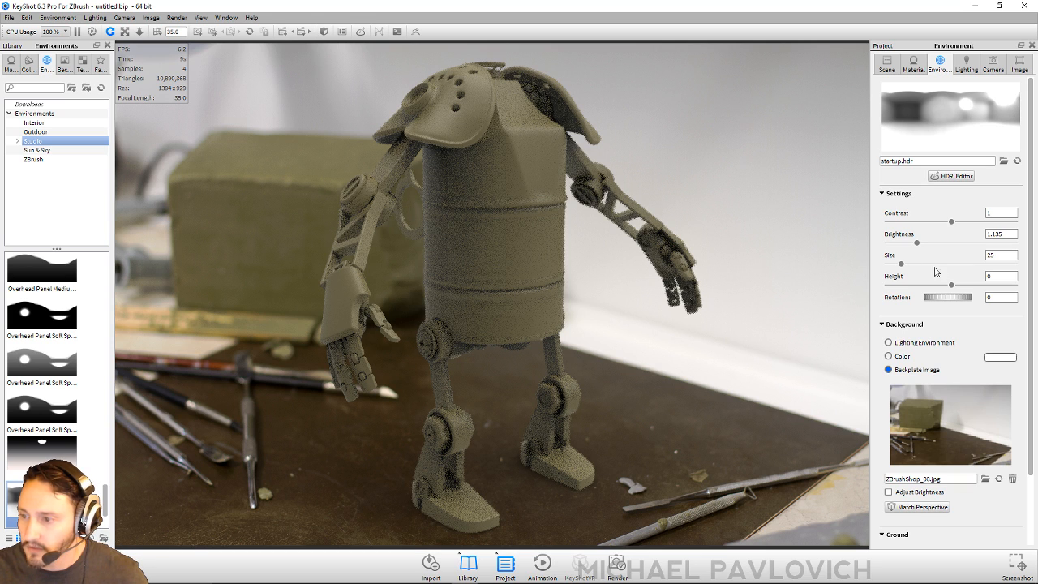
Look up the environment rotation shortcut in the hotkeys overview.
click(252, 18)
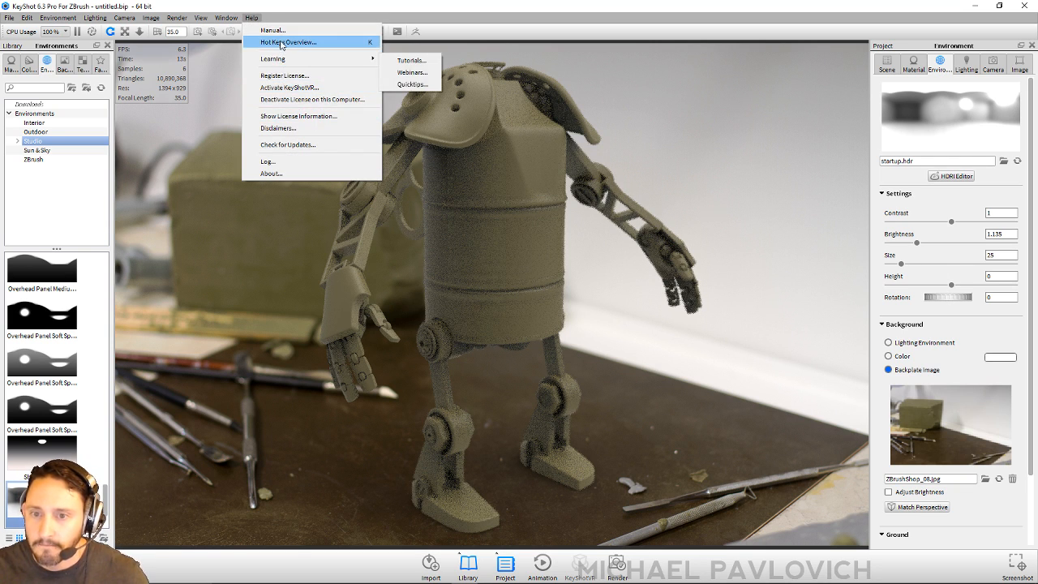
click(288, 41)
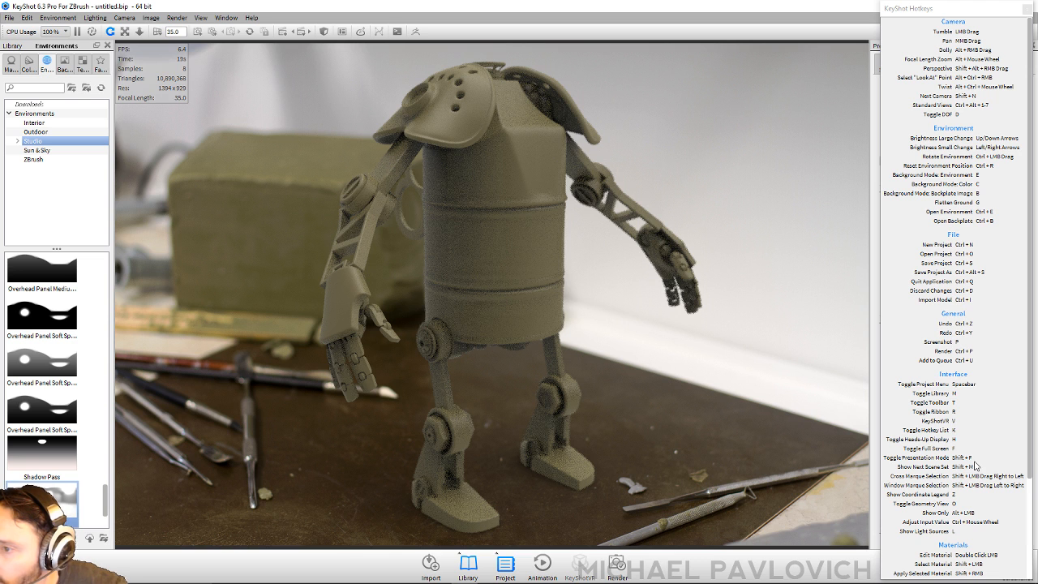
click(1026, 9)
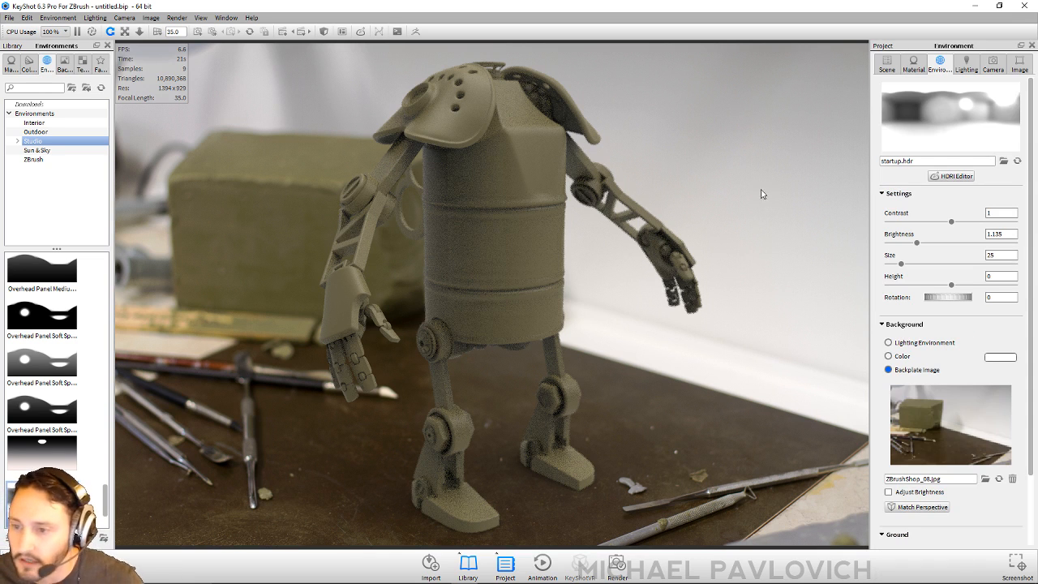
Rotate the environment to 215.75°, checking it against a plain colour background, and set the background to Lighting Environment.
mouse_move(758, 187)
ctrl+mouse_down()
mouse_move(832, 181)
mouse_move(272, 183)
ctrl+mouse_up()
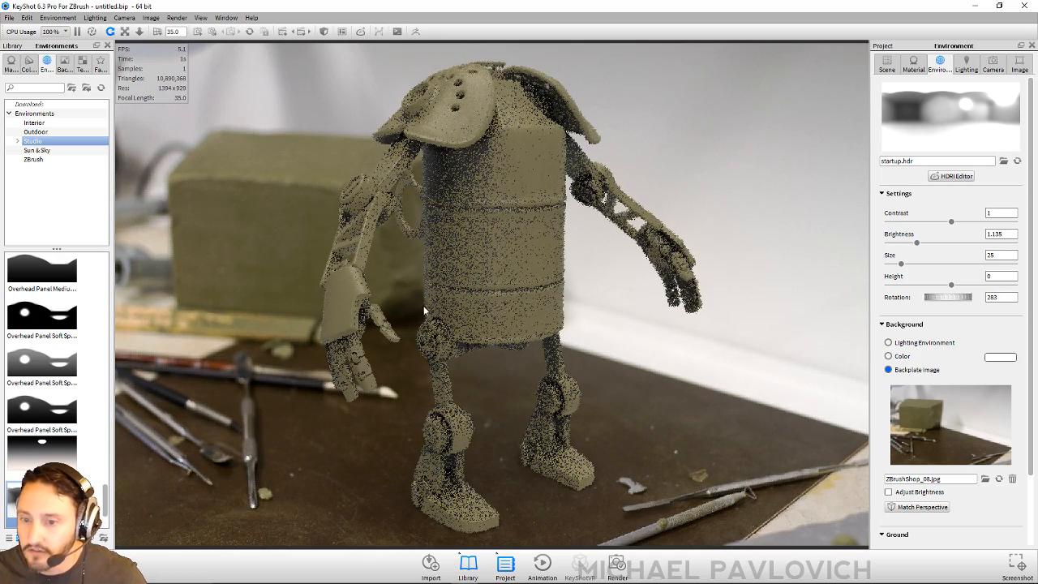
ctrl+drag(751, 186, 784, 196)
click(888, 356)
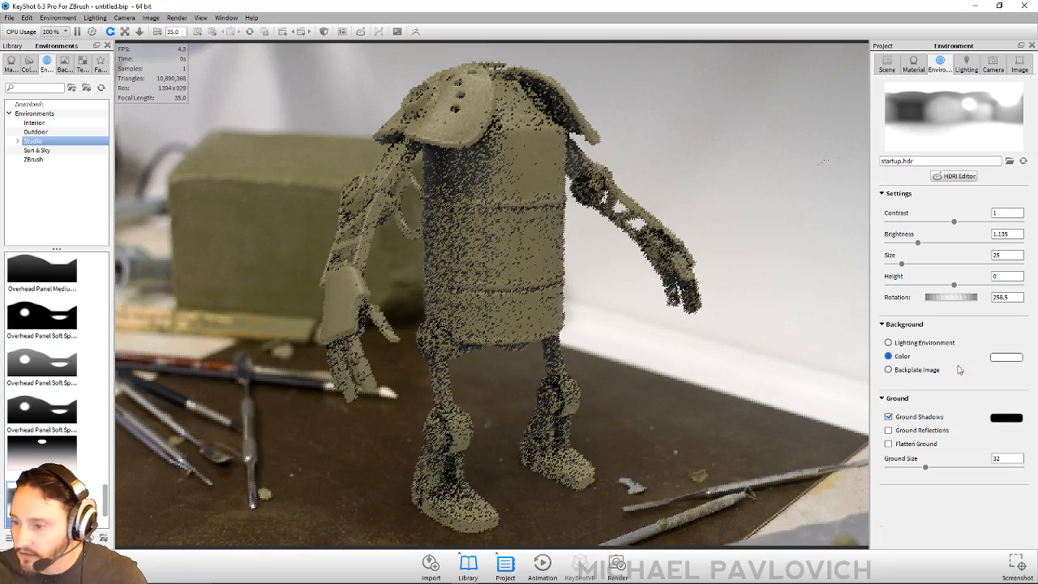
ctrl+drag(767, 316, 842, 322)
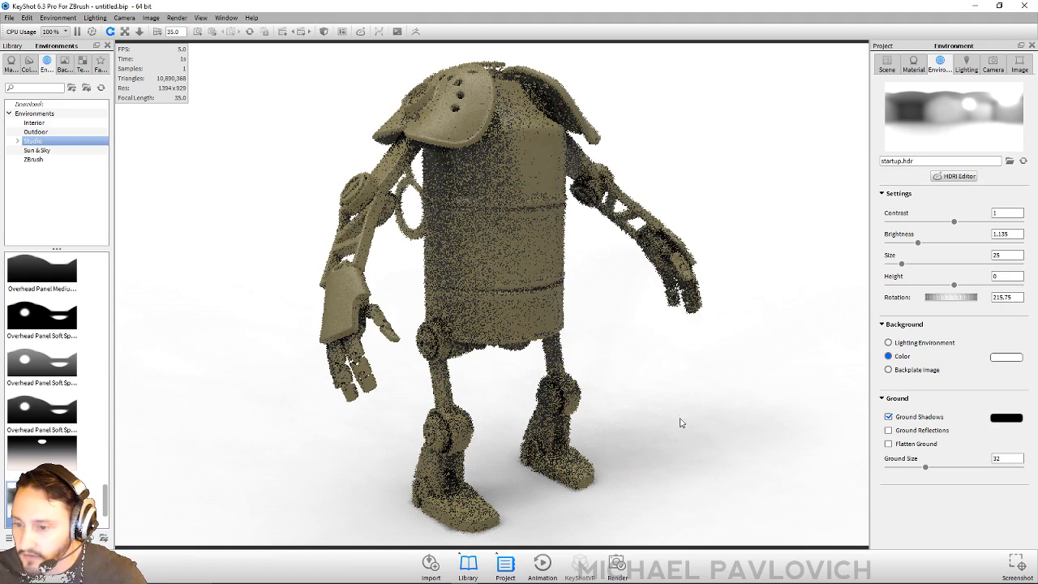
click(892, 344)
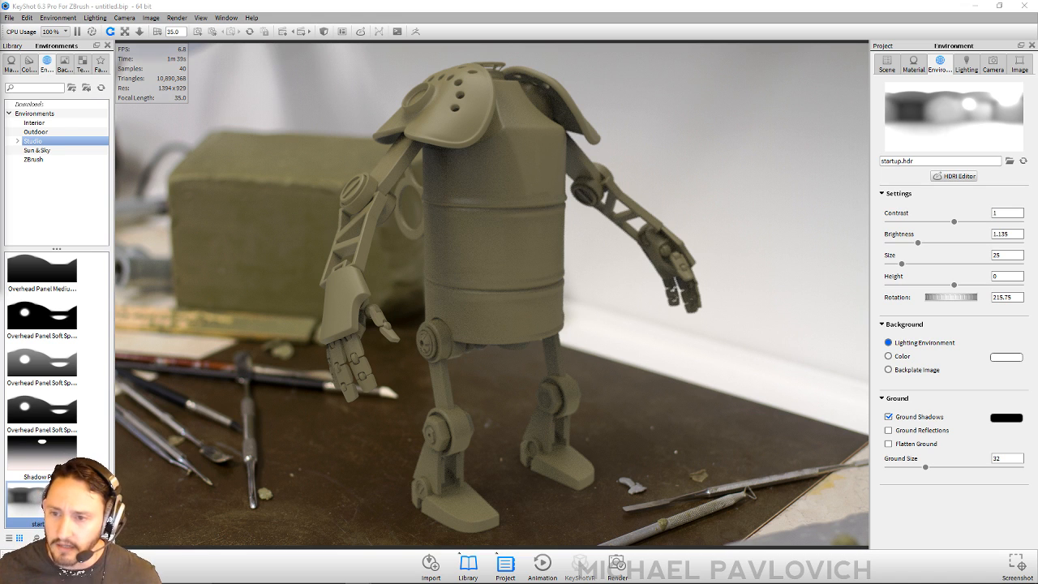
Collapse the ZBrush model in the scene tree and activate the Default scene set.
click(912, 65)
click(888, 65)
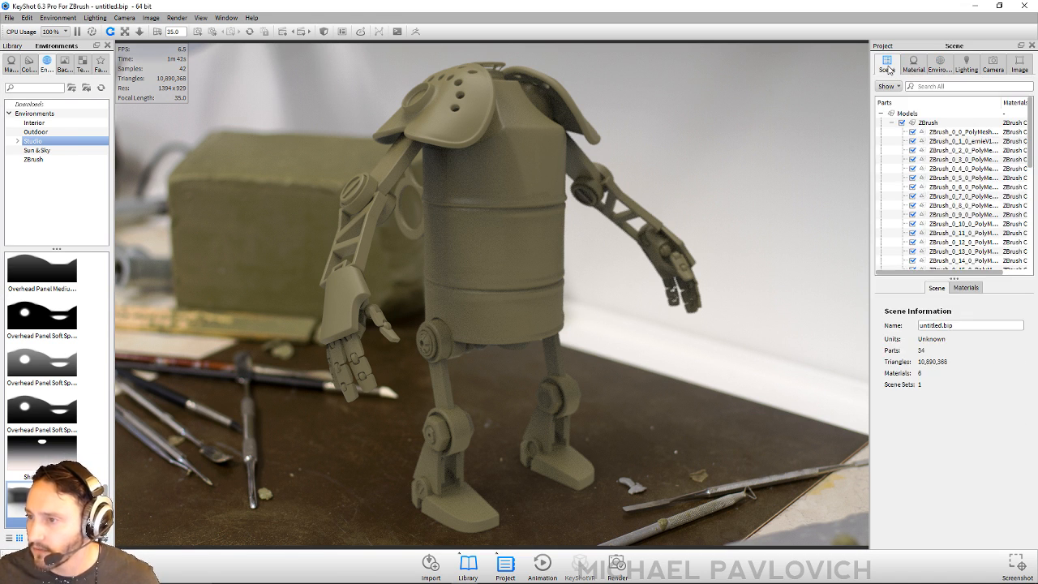
click(892, 123)
click(915, 169)
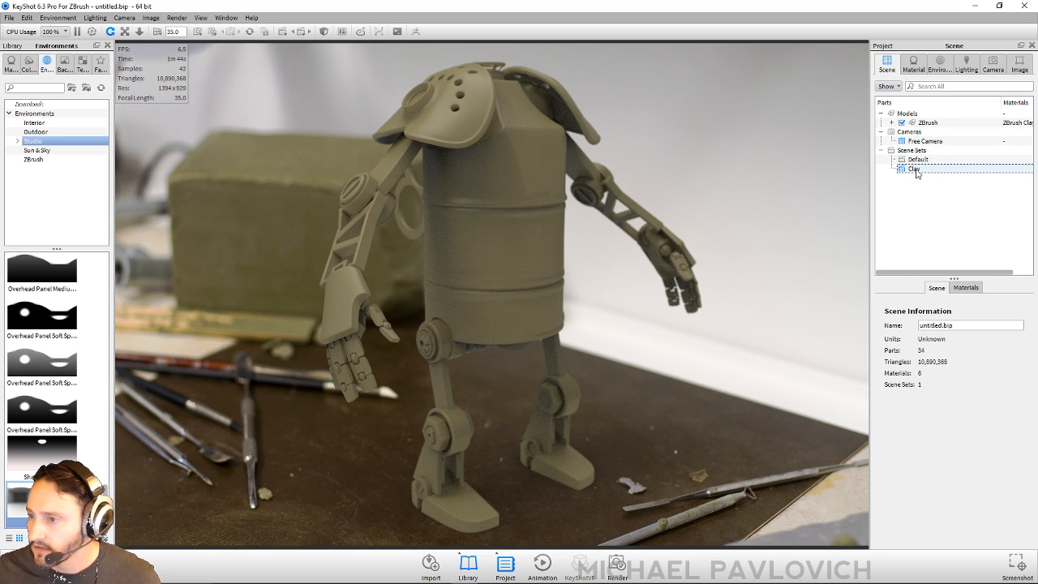
double_click(915, 161)
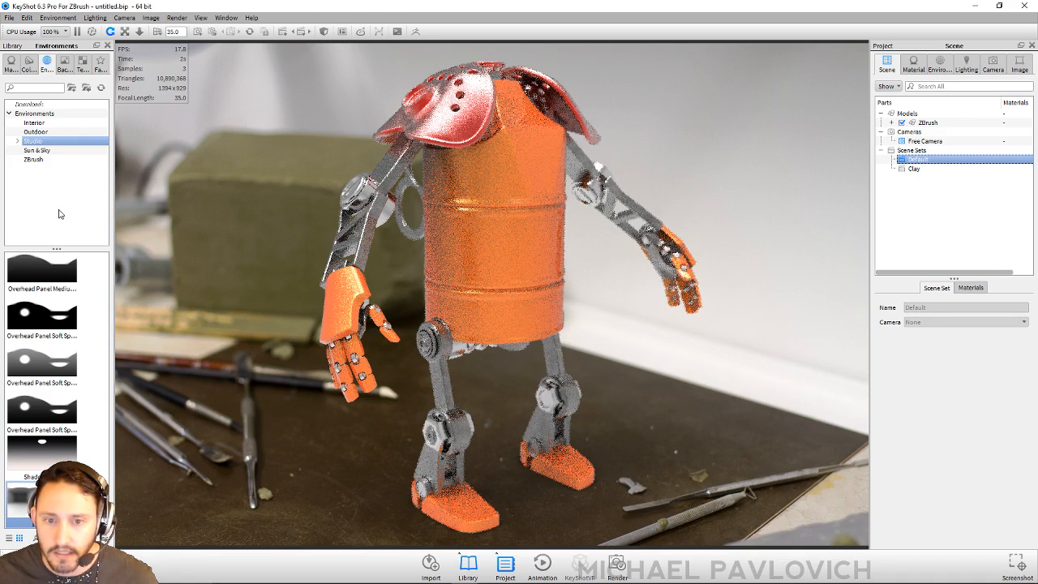
Set the environment background to a solid dark grey colour with a Value of 22%.
click(914, 63)
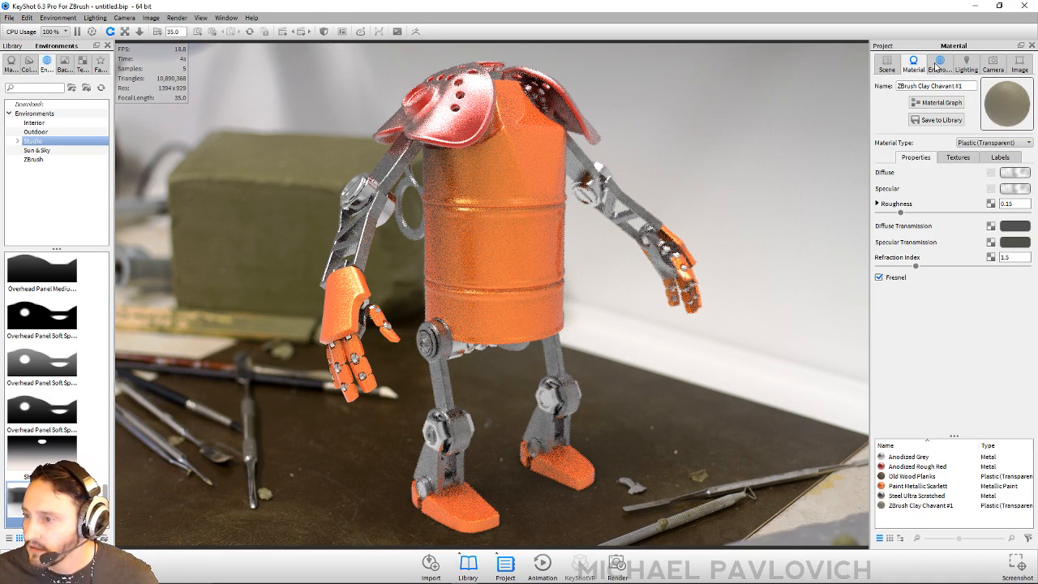
click(939, 65)
click(902, 357)
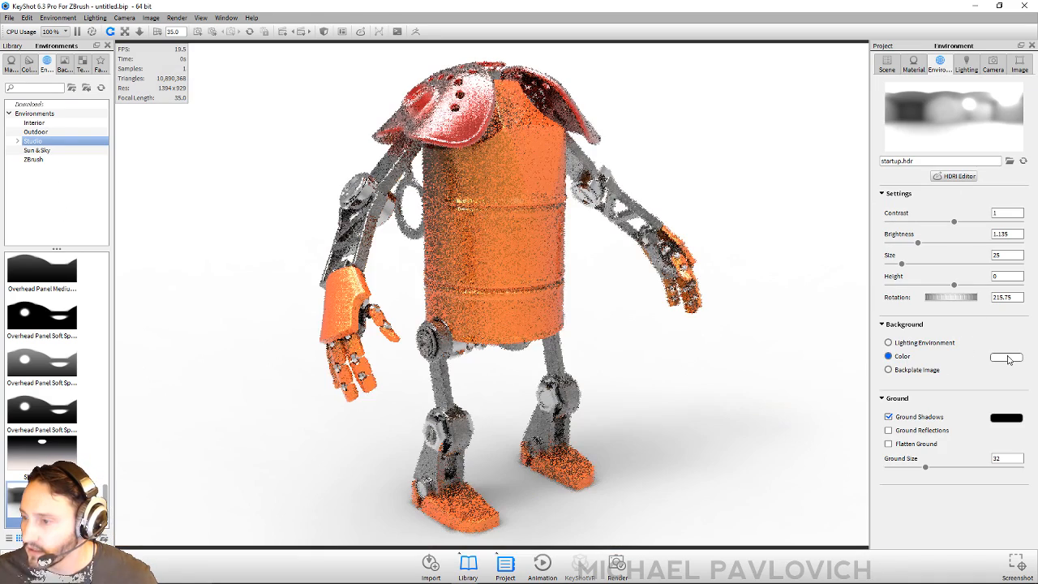
click(1006, 358)
click(895, 305)
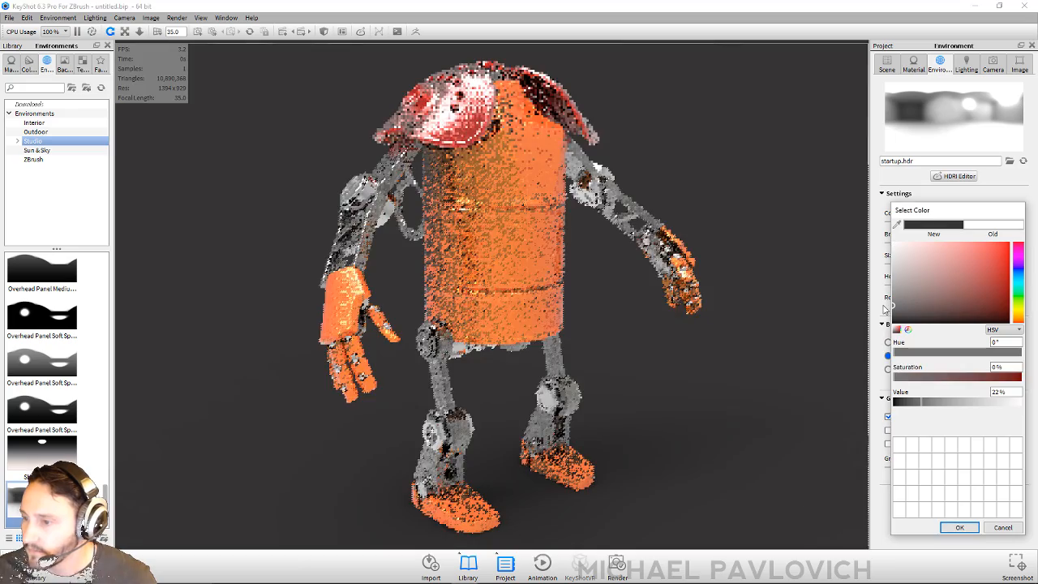
click(959, 527)
drag(702, 343, 586, 255)
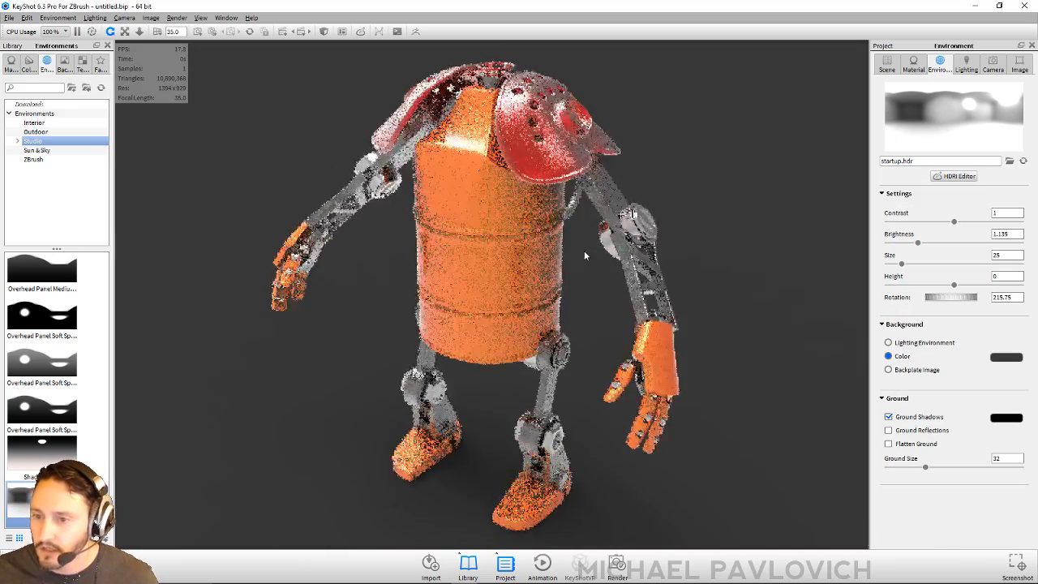
Check the camera's lens settings and inspect the whole robot from several angles against the plain background.
key(ctrl+z)
key(ctrl+z)
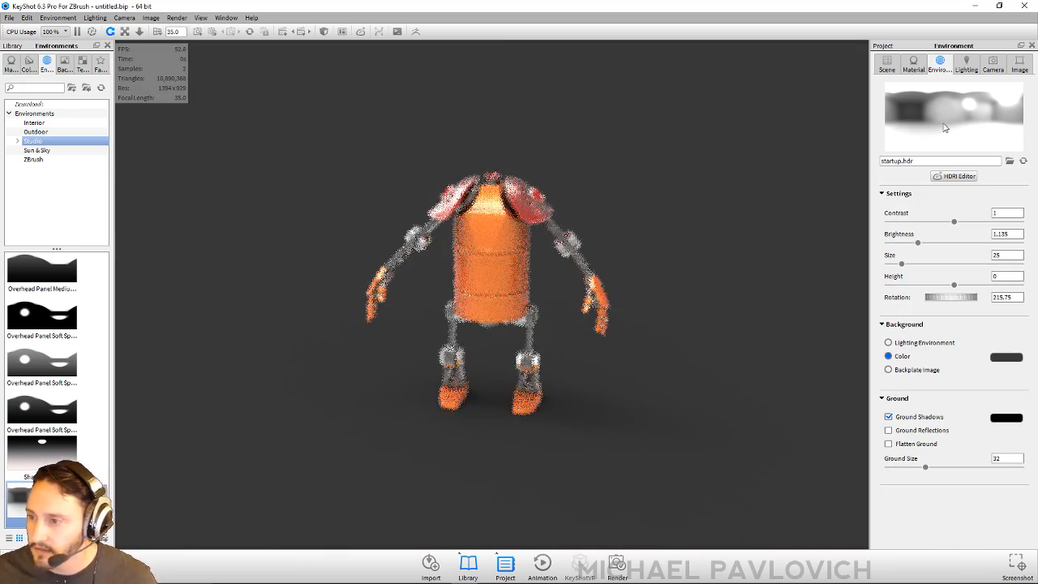
click(966, 64)
click(992, 64)
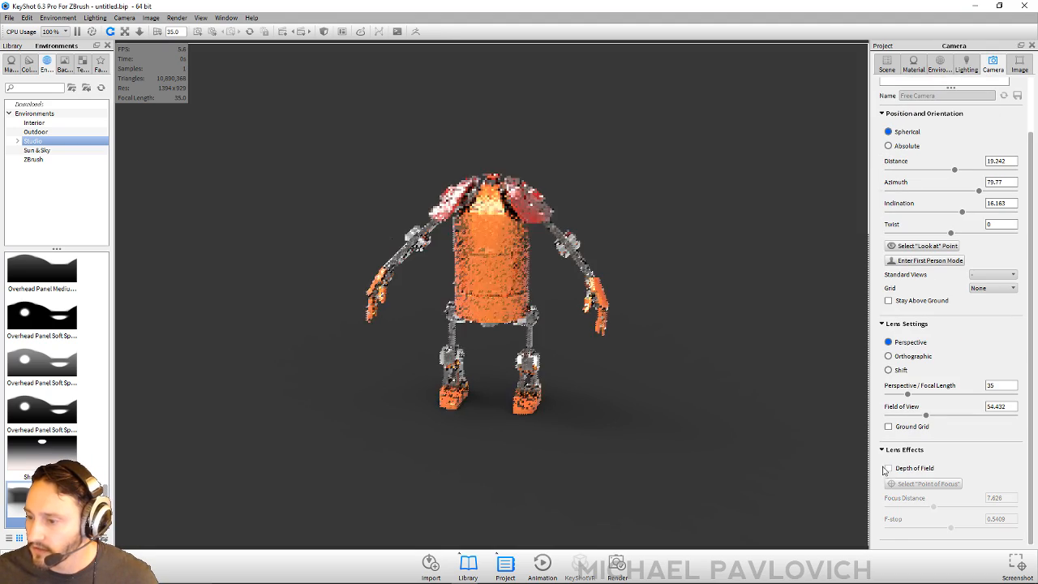
scroll(672, 292, up, 2)
drag(686, 322, 518, 287)
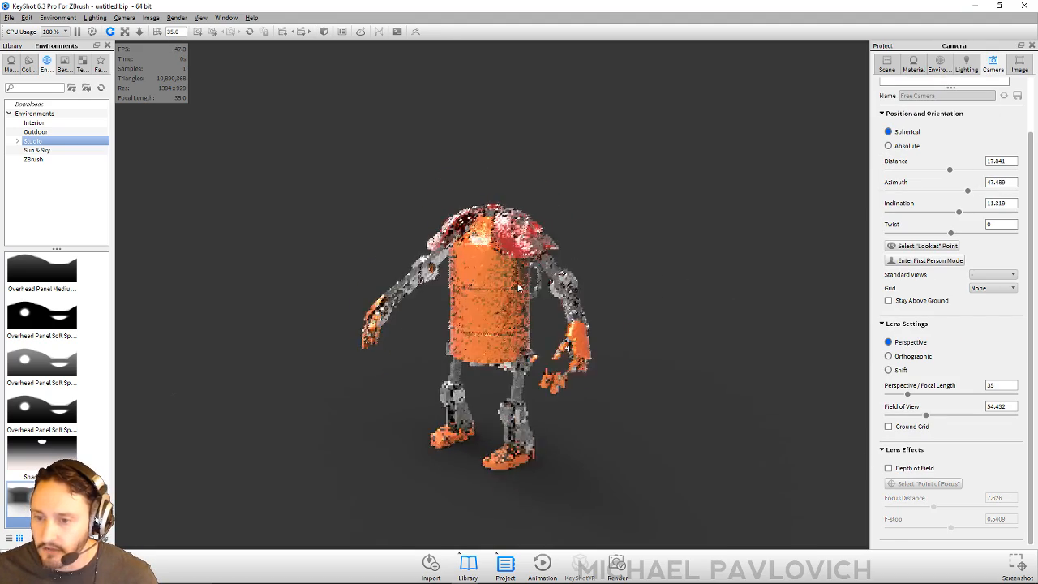
scroll(686, 346, up, 2)
drag(686, 345, 197, 387)
Set the environment brightness to 1.
click(940, 64)
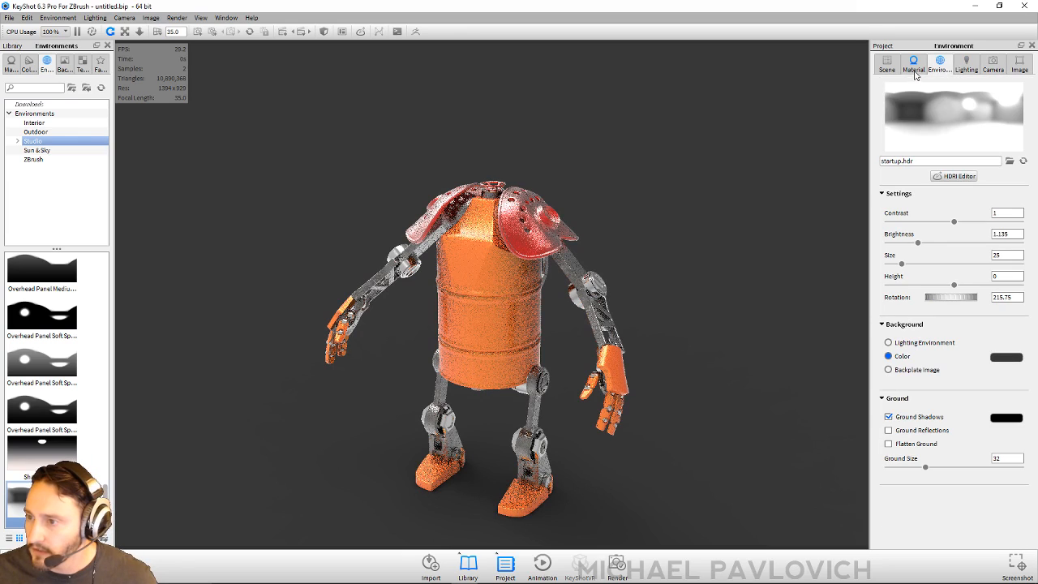
click(1006, 234)
double_click(1005, 235)
text(1)
key(Return)
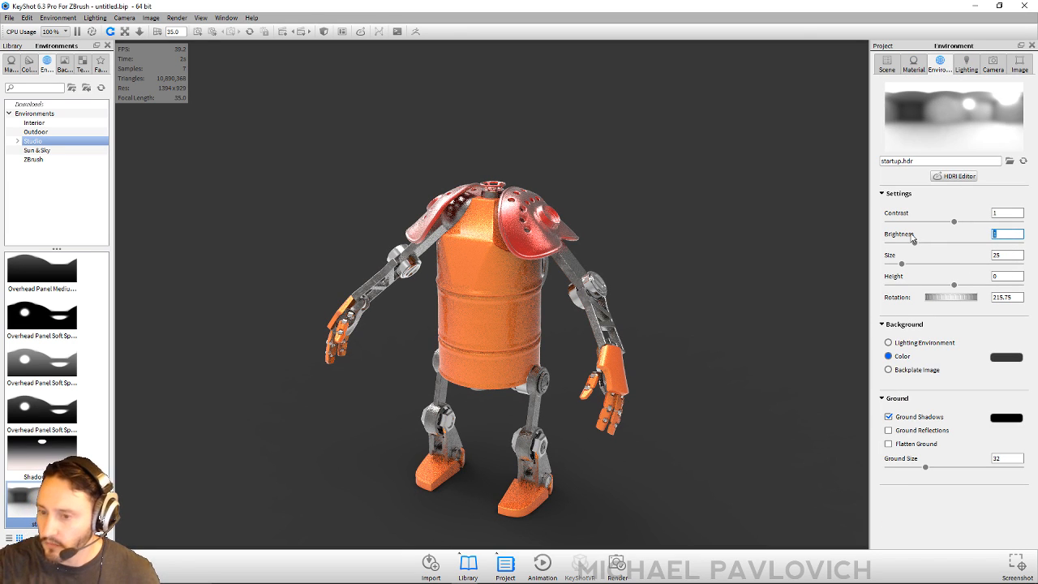
Try the Dosch-Studio1_2k environment from the Interior library on the robot with the background set to Lighting Environment.
click(34, 122)
drag(42, 312, 535, 336)
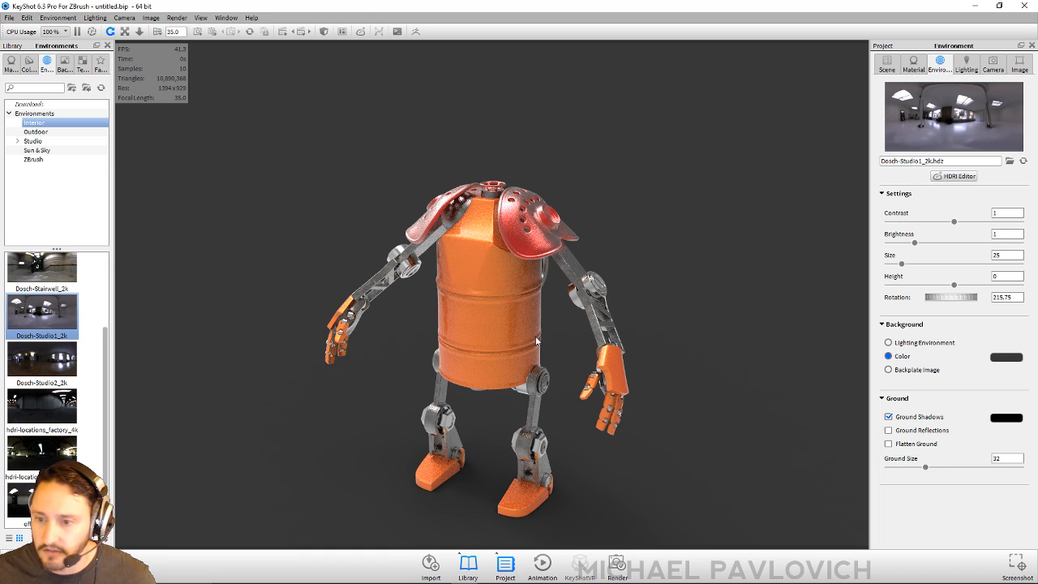
click(887, 63)
click(939, 63)
click(913, 63)
click(939, 64)
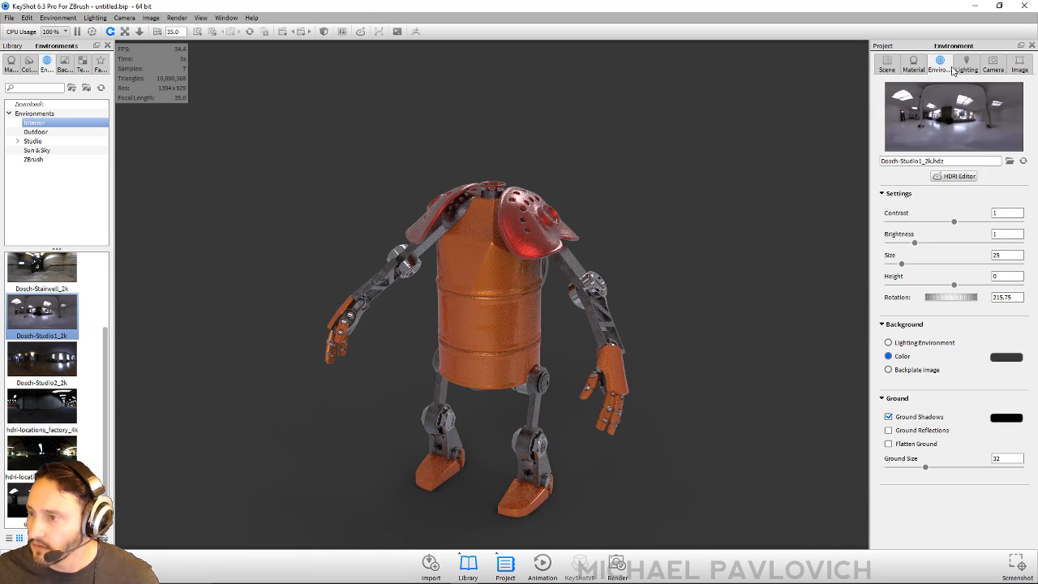
click(890, 343)
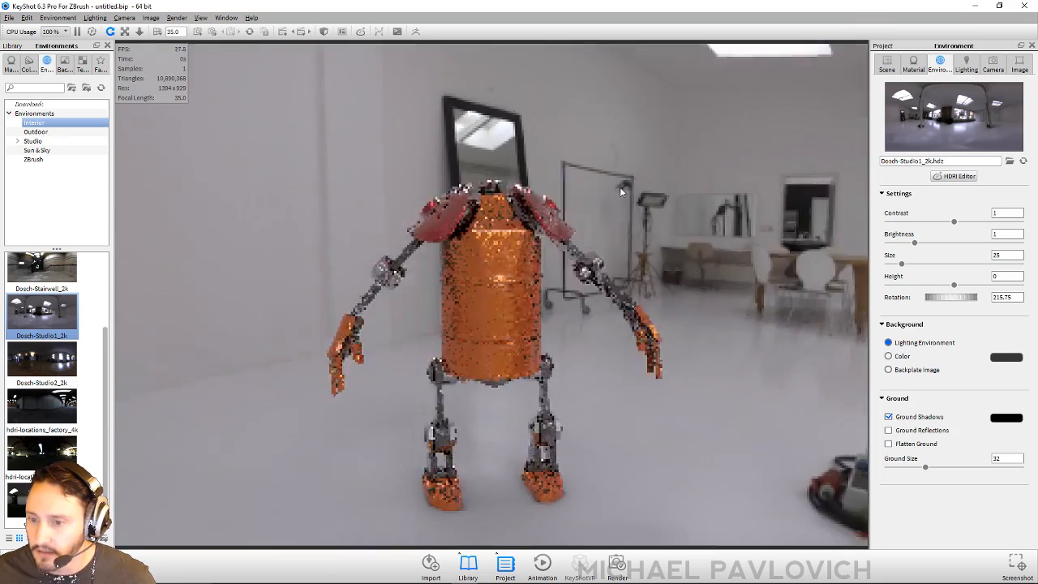
mouse_move(620, 191)
mouse_down()
mouse_move(683, 176)
mouse_move(701, 191)
mouse_move(616, 210)
mouse_up()
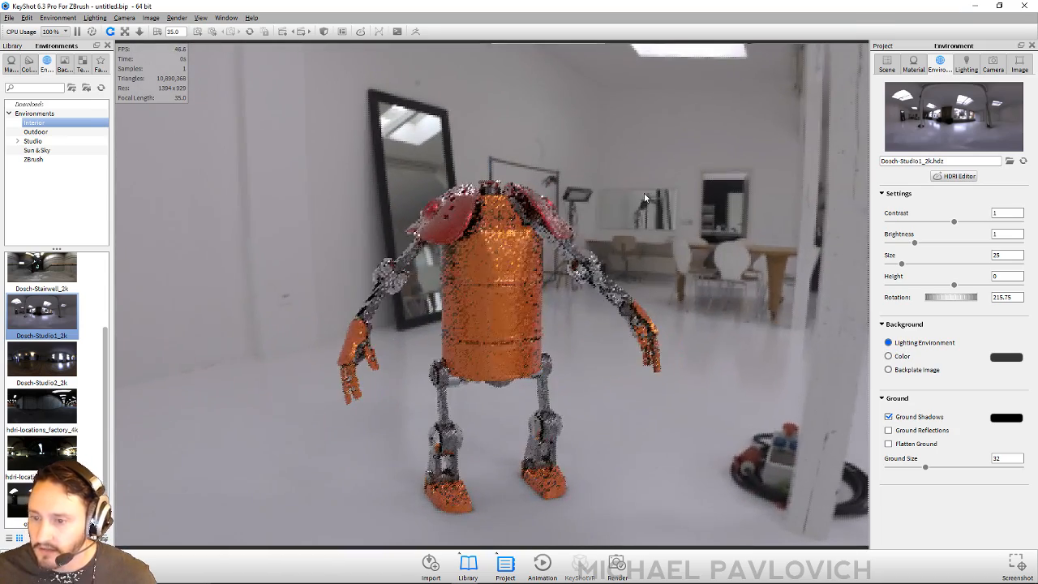
Try the Dosch-Stairwell_2k and office desk 2k interior environments on the robot.
double_click(41, 268)
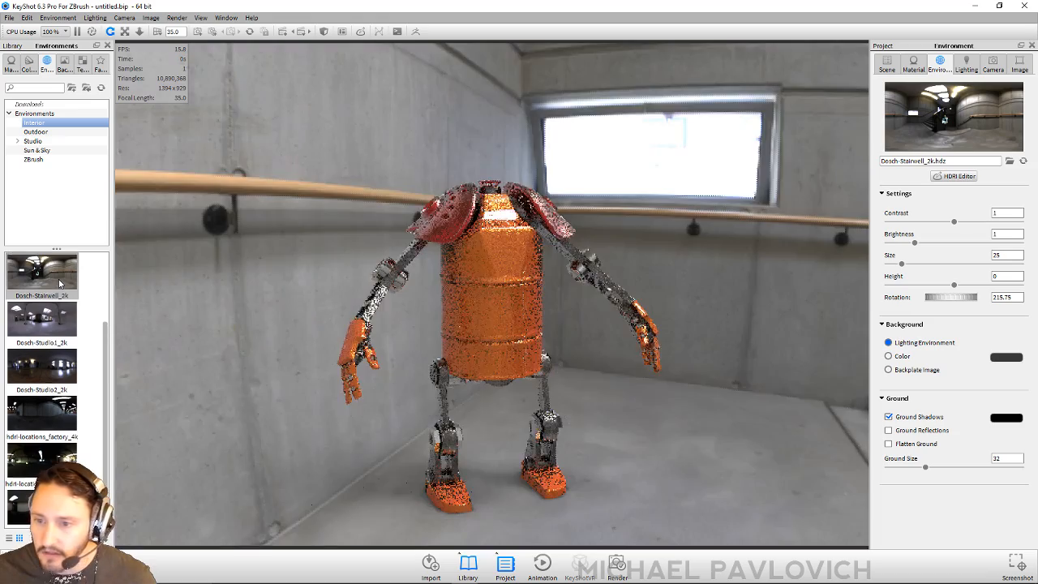
drag(453, 408, 637, 404)
scroll(55, 381, down, 1)
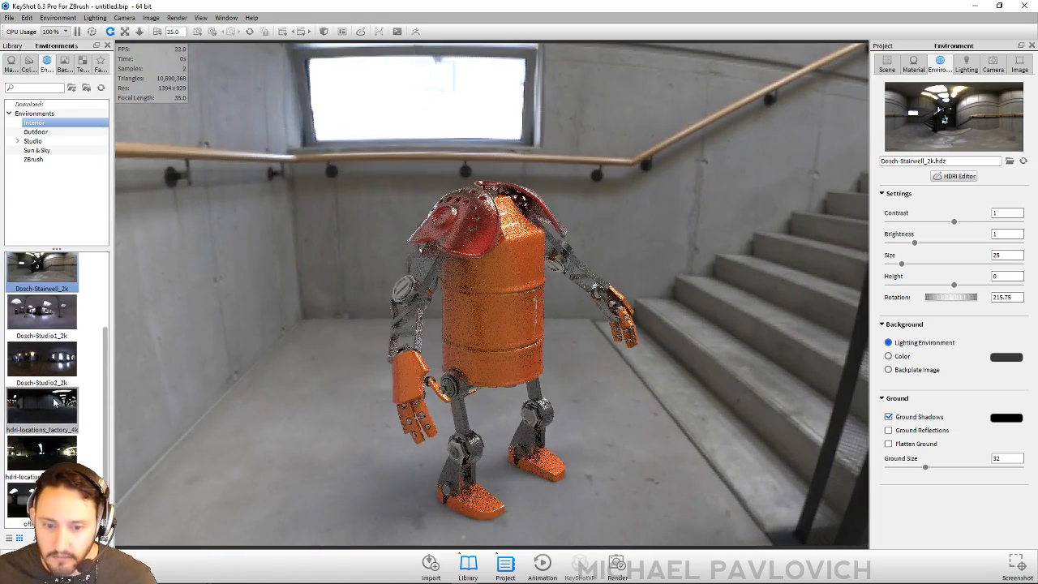
double_click(21, 498)
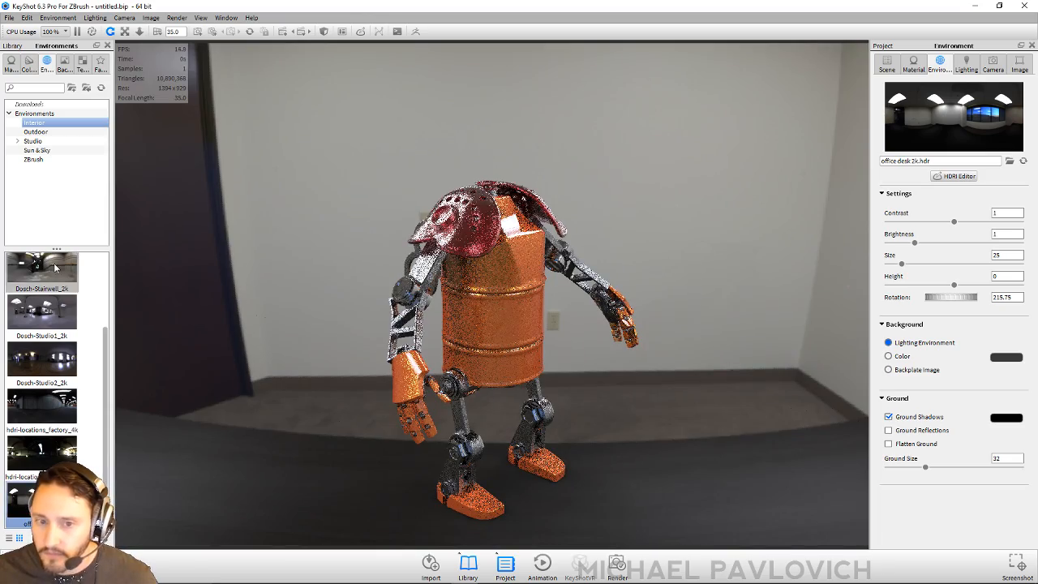
Apply the hdri-locations_forestroad_4k environment from the Outdoor library and switch the background back to Color.
click(36, 131)
double_click(42, 369)
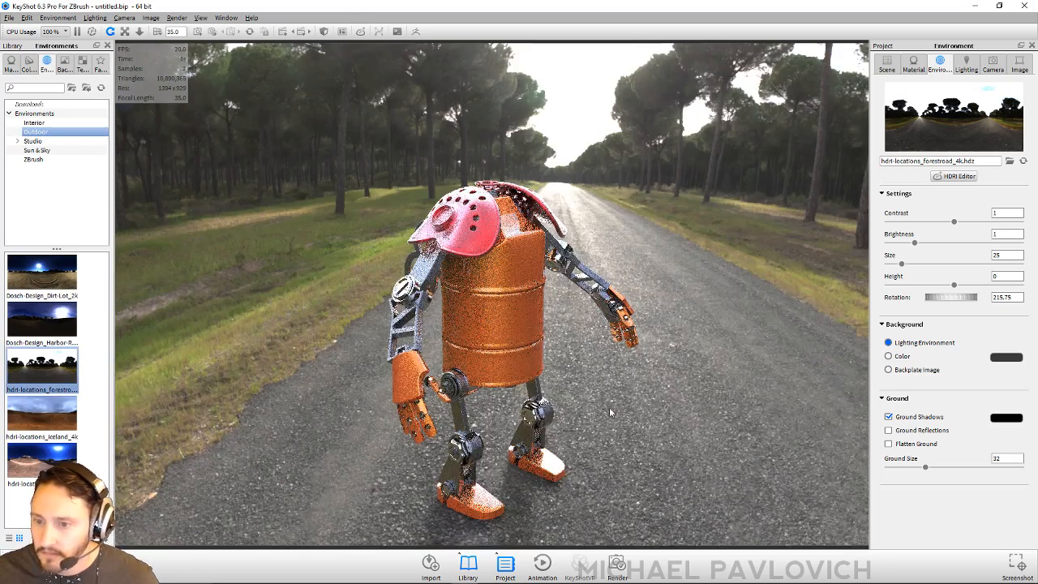
drag(609, 407, 528, 406)
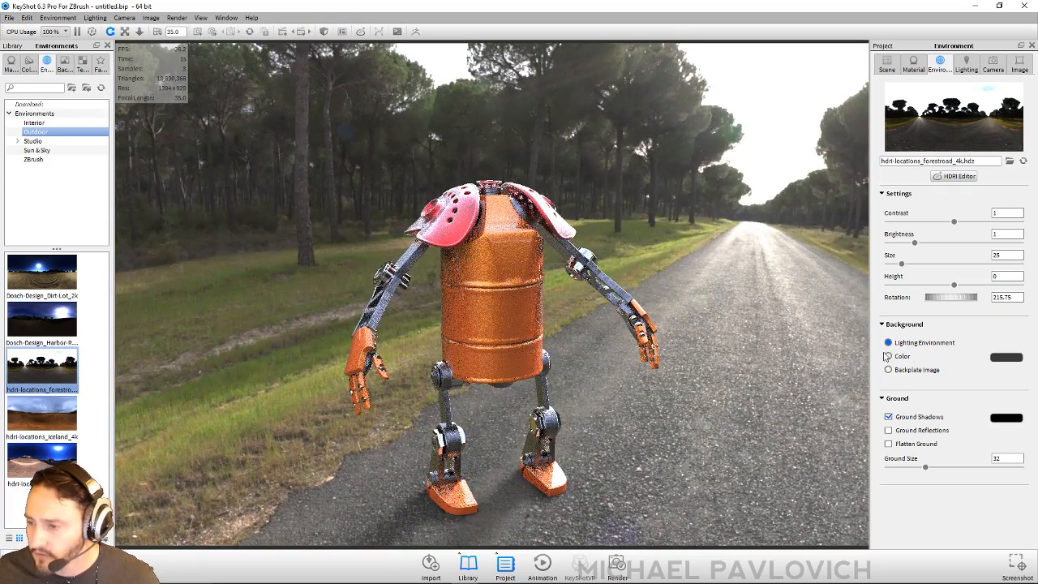
click(900, 358)
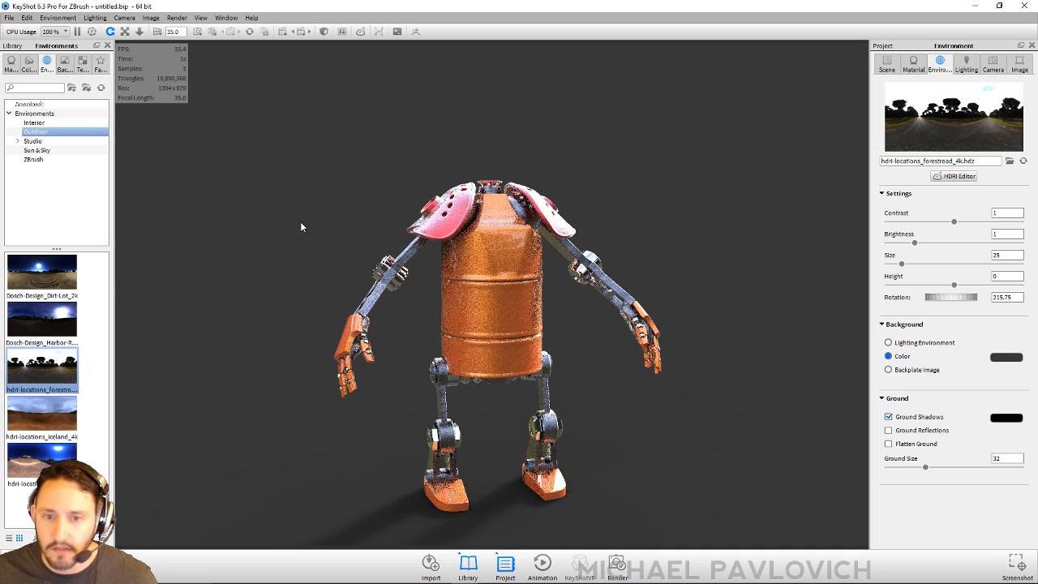
Add a Plane primitive to the scene.
click(27, 17)
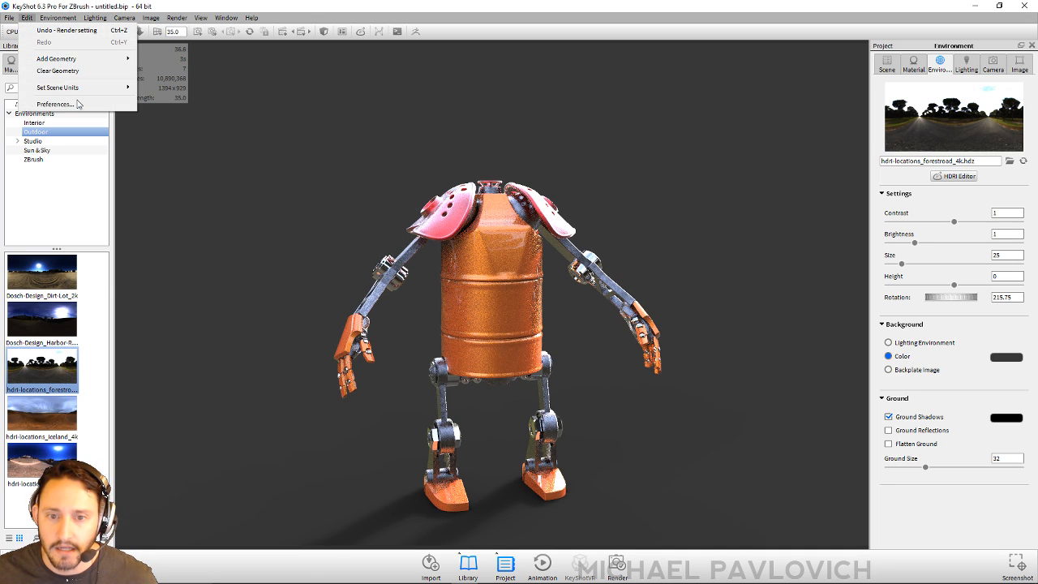
mouse_move(80, 59)
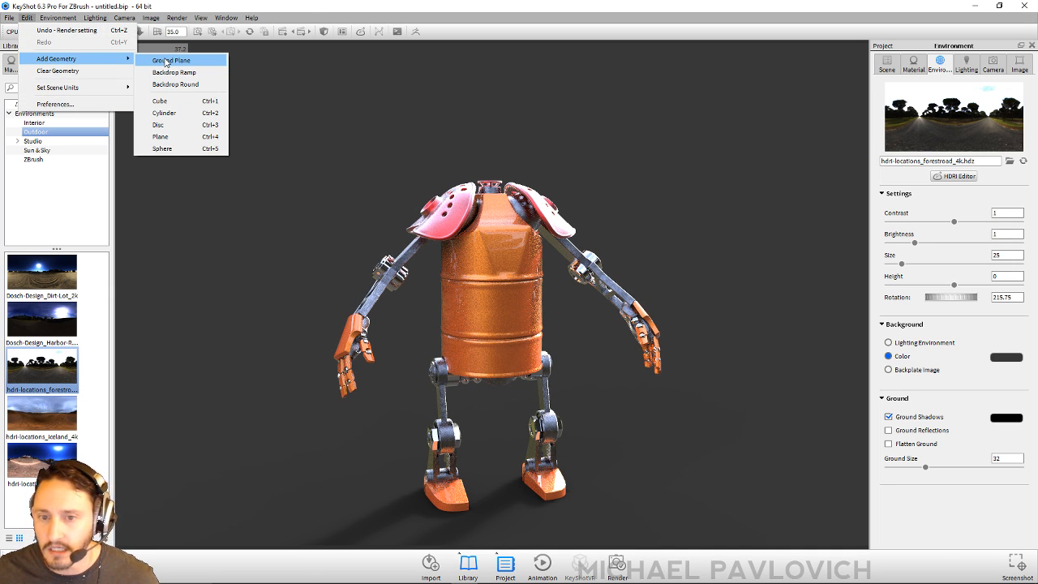
click(172, 137)
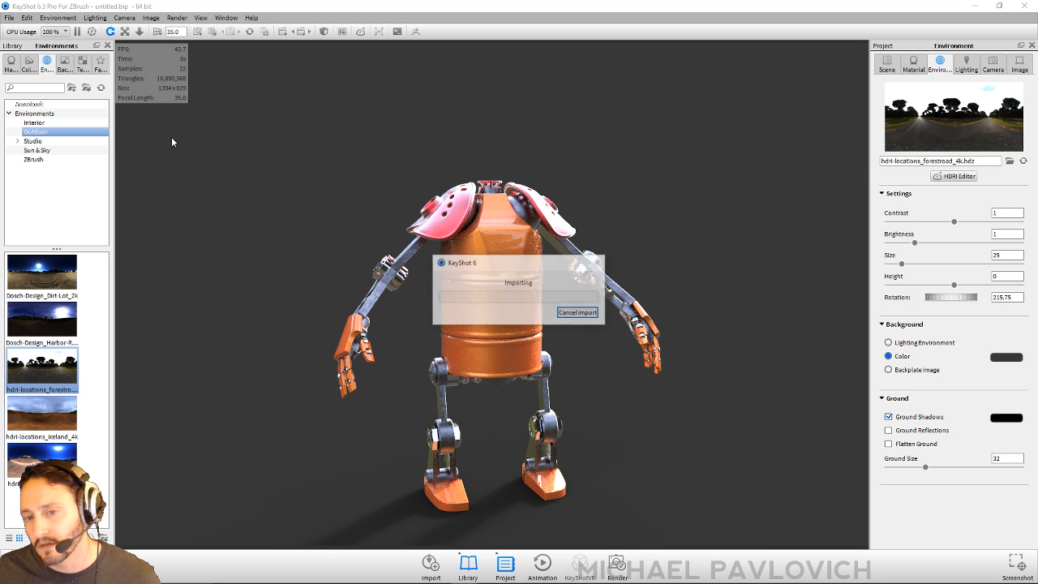
Move, rotate and enlarge the plane so it stands as a tall angled panel beside and above the robot's shoulder.
right_click(496, 200)
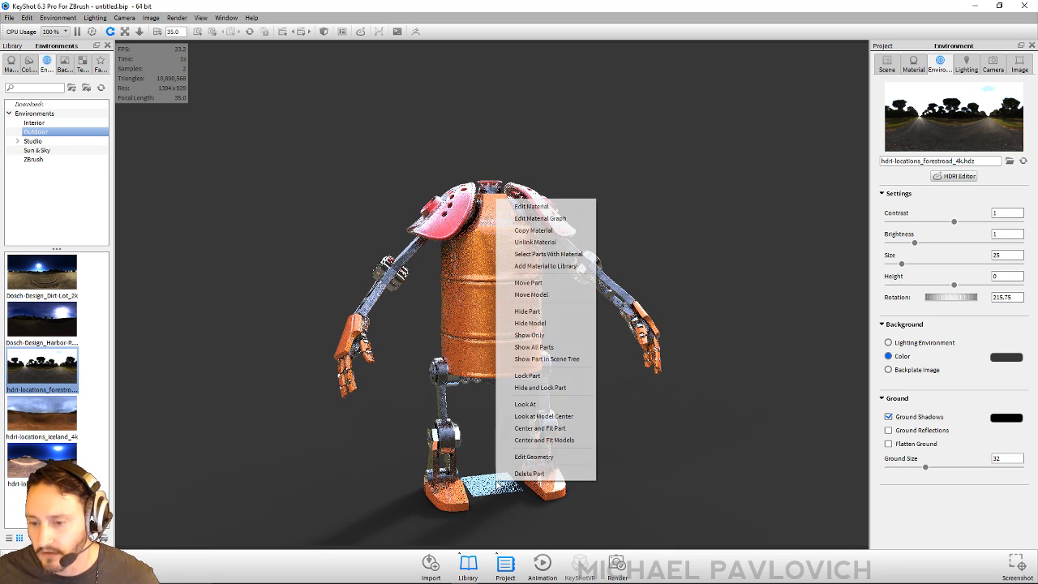
click(539, 283)
drag(489, 374, 454, 141)
drag(574, 116, 568, 183)
drag(347, 174, 399, 207)
drag(369, 150, 755, 120)
click(596, 536)
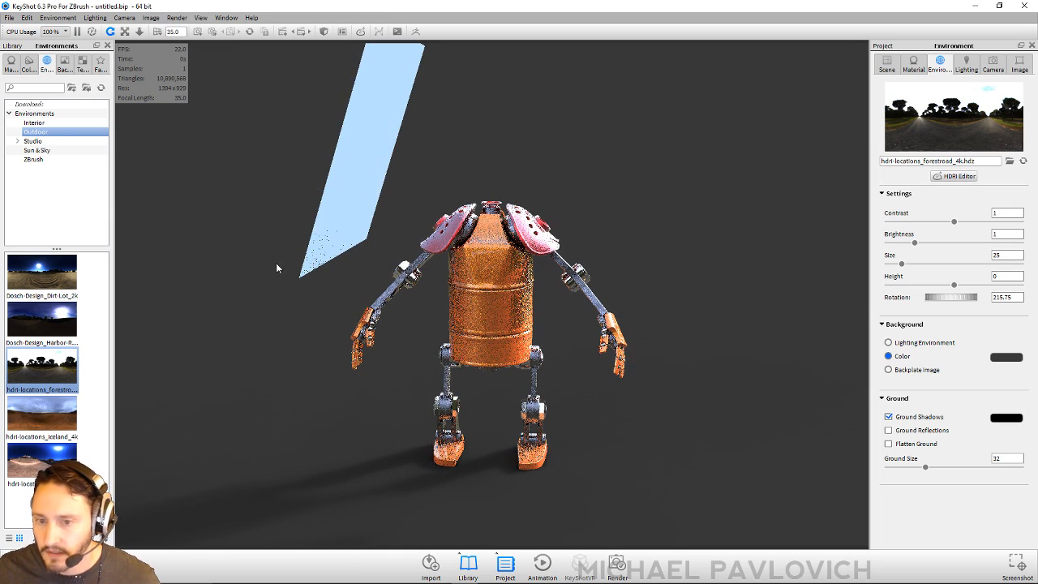
Search the material library for area and apply the Area Light 6000 Lumen Cool material to the plane.
click(33, 88)
text(area)
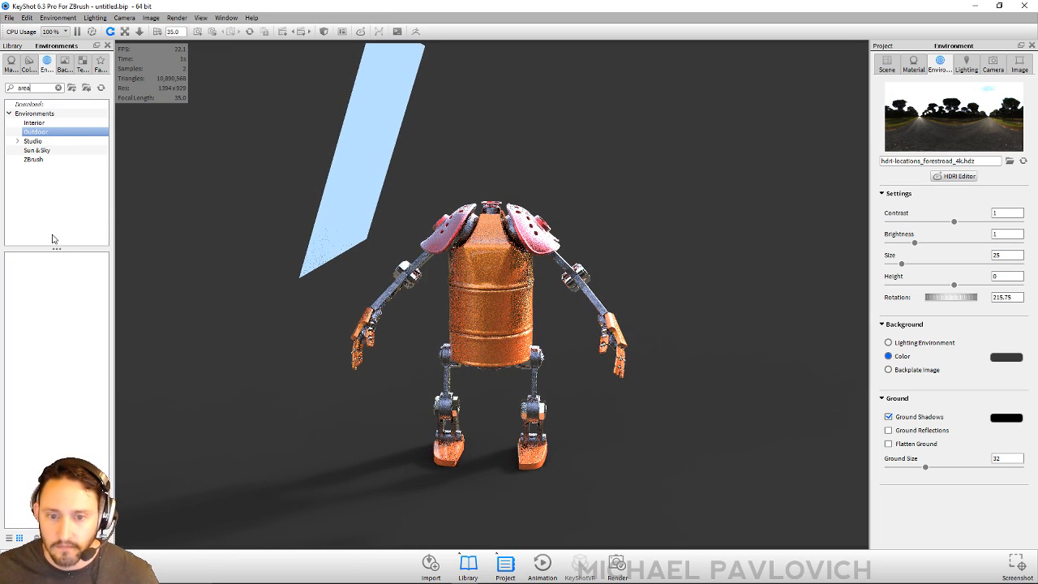
click(11, 64)
double_click(38, 91)
text(area)
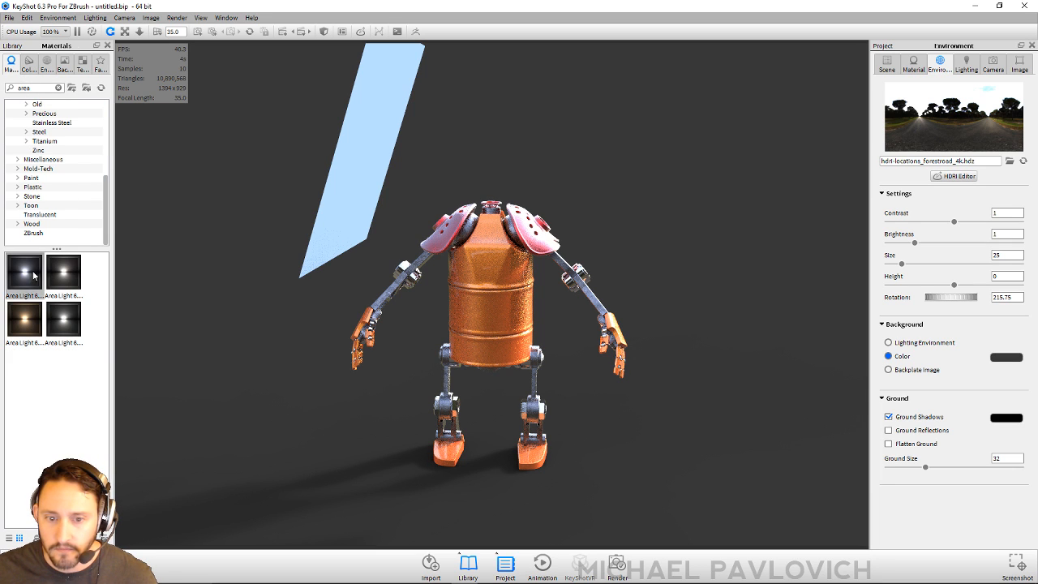
drag(25, 272, 302, 263)
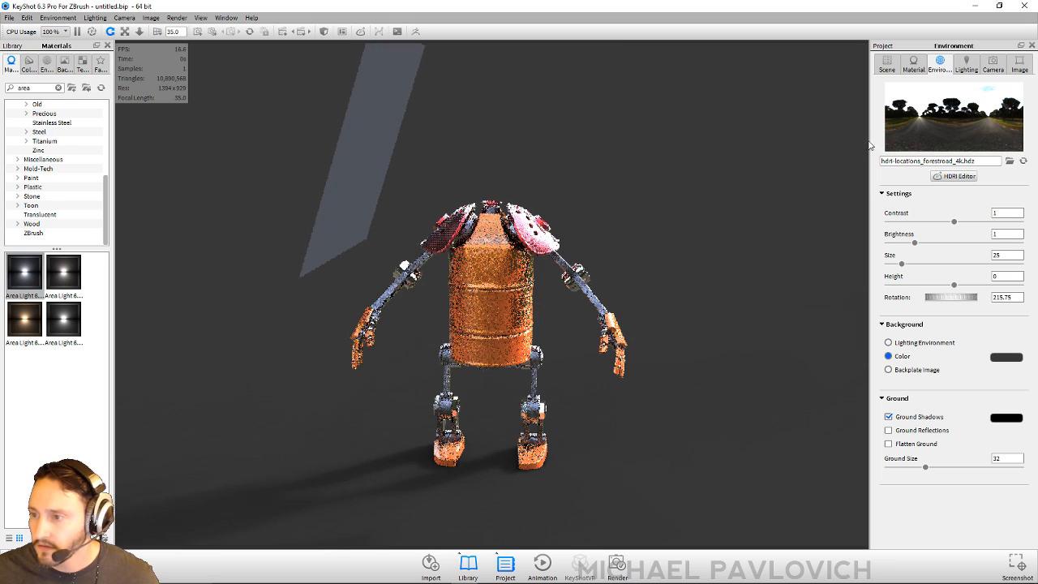
Set the environment brightness to 0 so that only the area light illuminates the robot.
drag(914, 243, 881, 247)
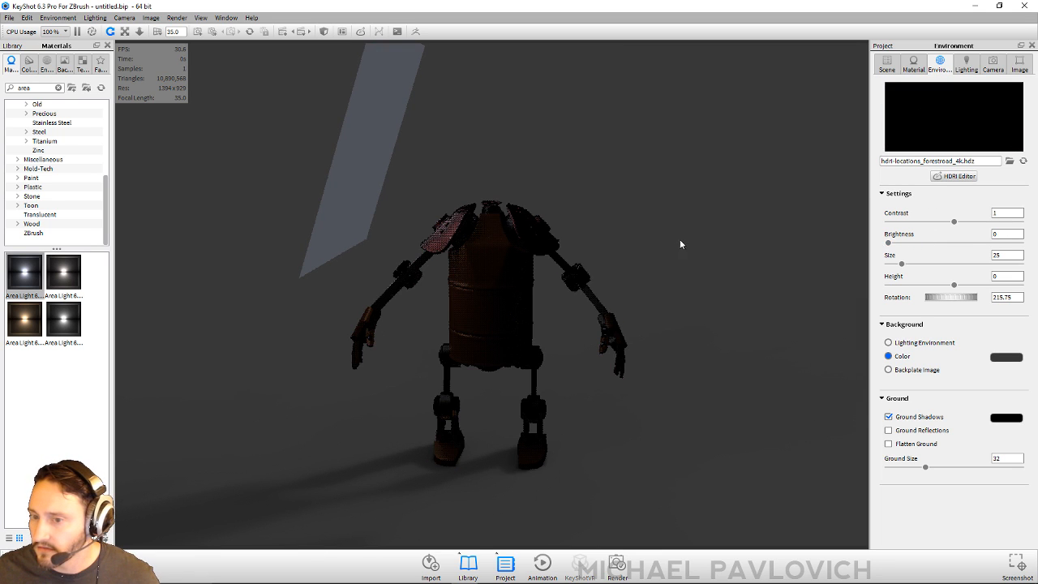
drag(696, 211, 620, 183)
scroll(681, 236, up, 2)
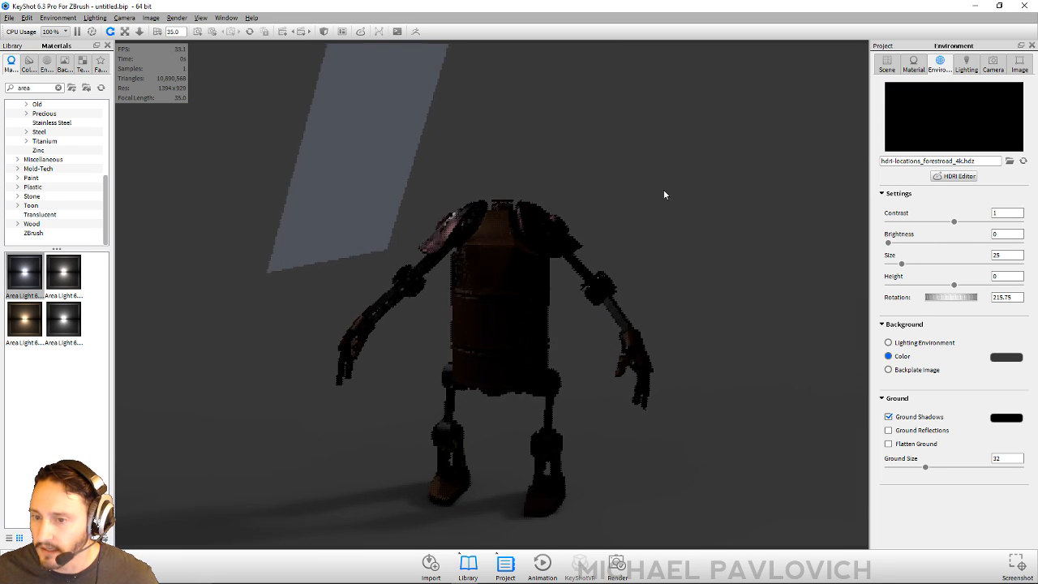
Edit the plane's area light material and set its power to 220 Watt.
double_click(321, 136)
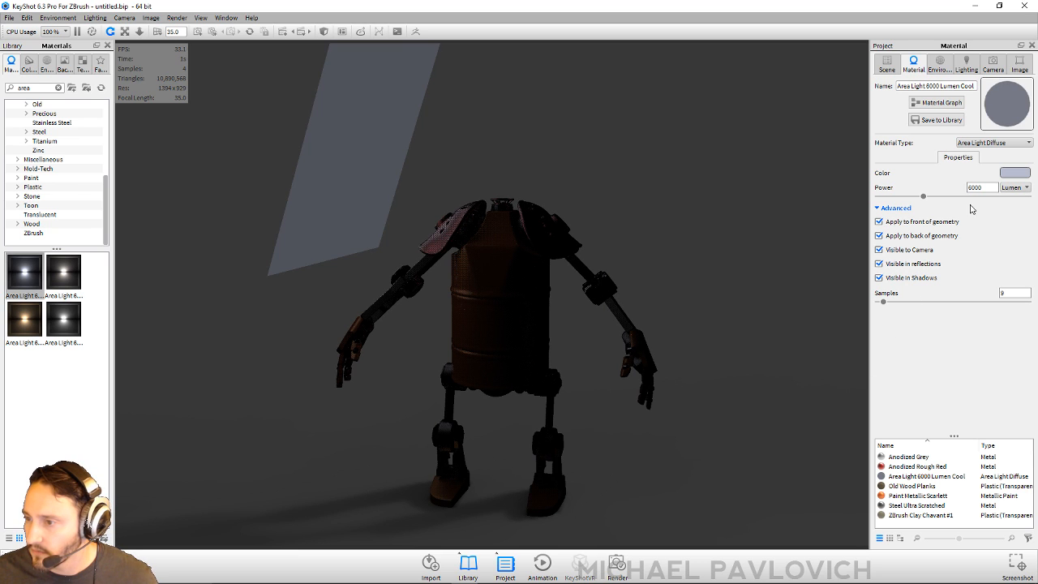
drag(922, 197, 960, 197)
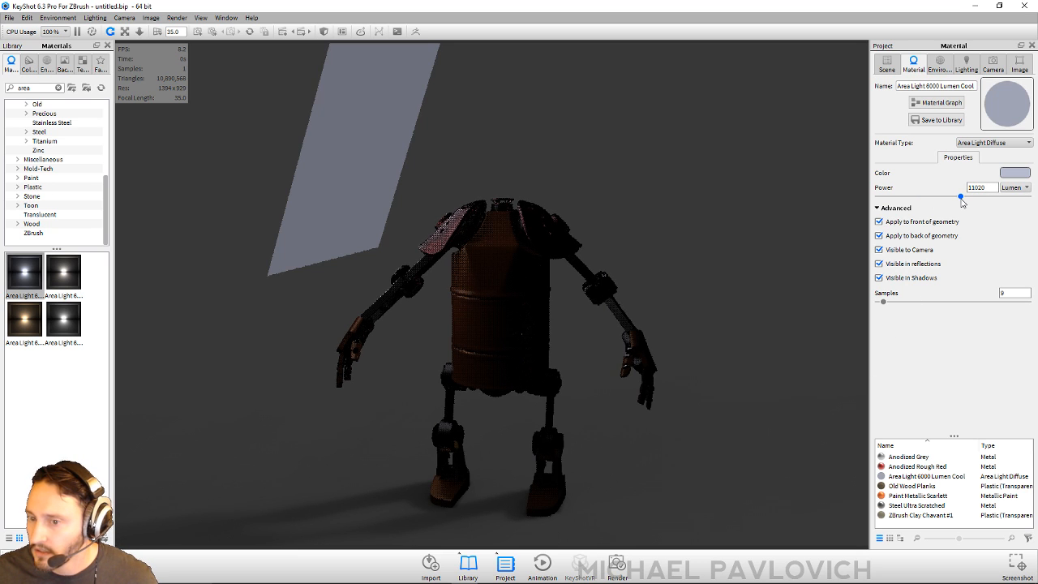
click(1015, 188)
click(1002, 202)
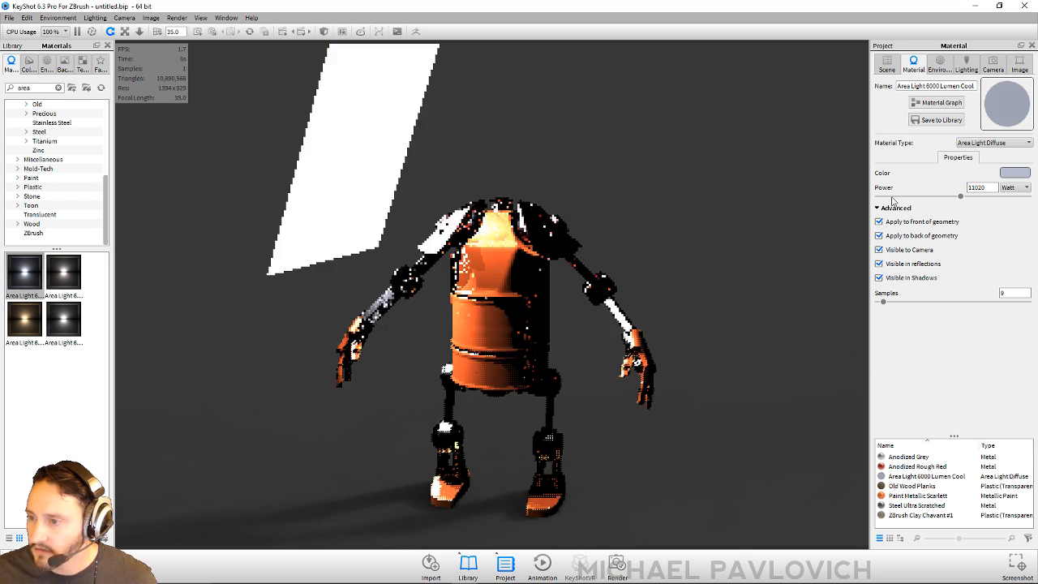
drag(956, 197, 880, 197)
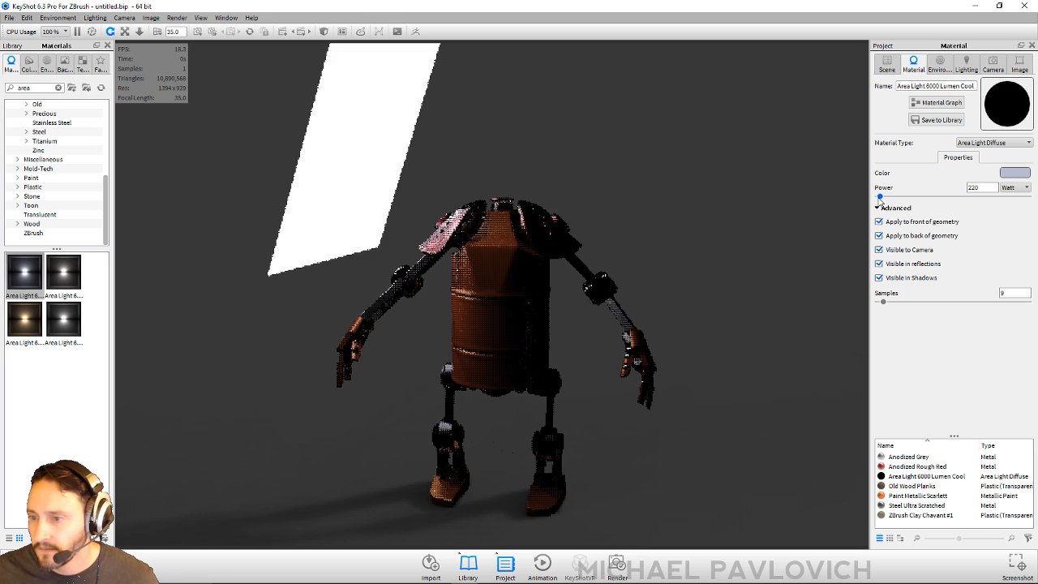
Turn off Visible to Camera for the area light material and return to the environment settings.
drag(717, 214, 726, 300)
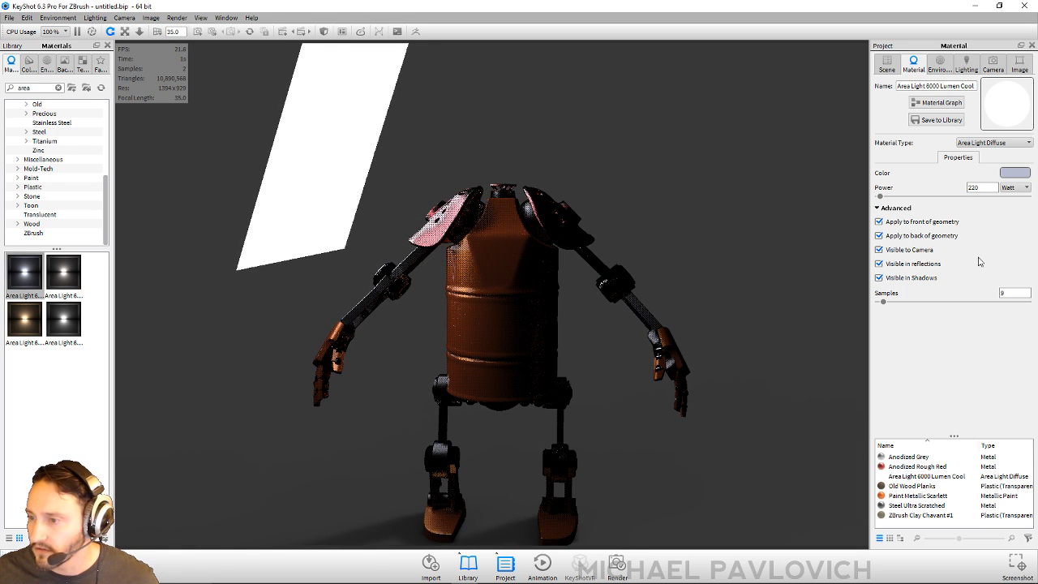
click(878, 249)
drag(723, 220, 792, 219)
click(940, 65)
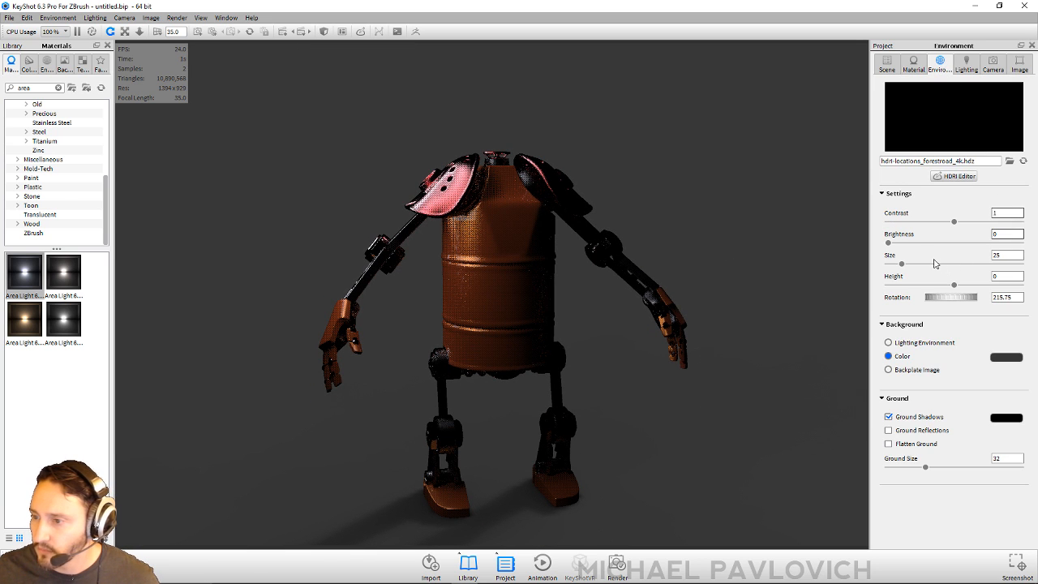
Set the environment brightness to 1 so that the forest road HDRI lights the robot together with the area light.
drag(910, 244, 892, 244)
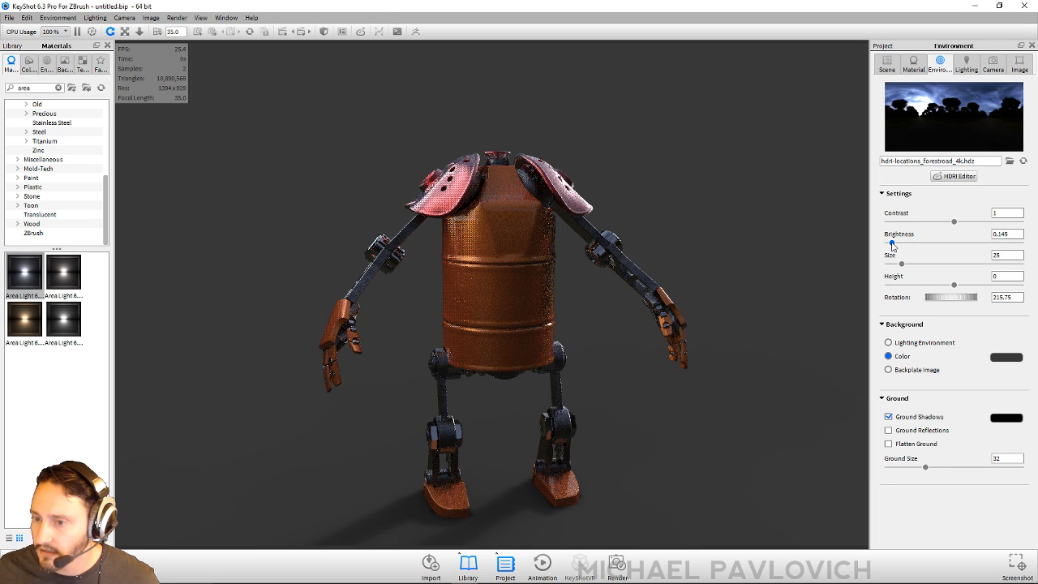
drag(761, 196, 894, 218)
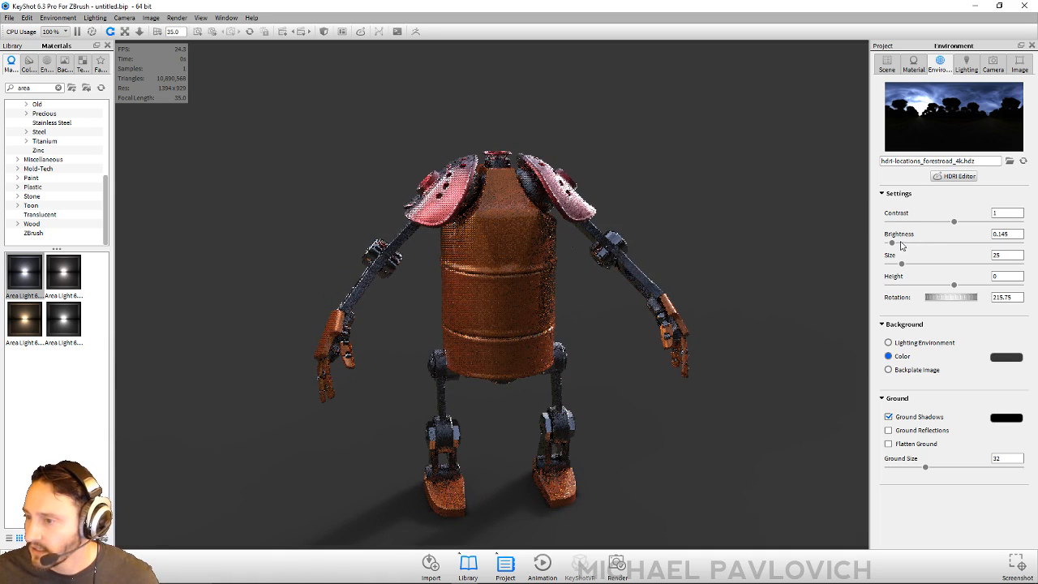
drag(1019, 234, 894, 232)
text(1)
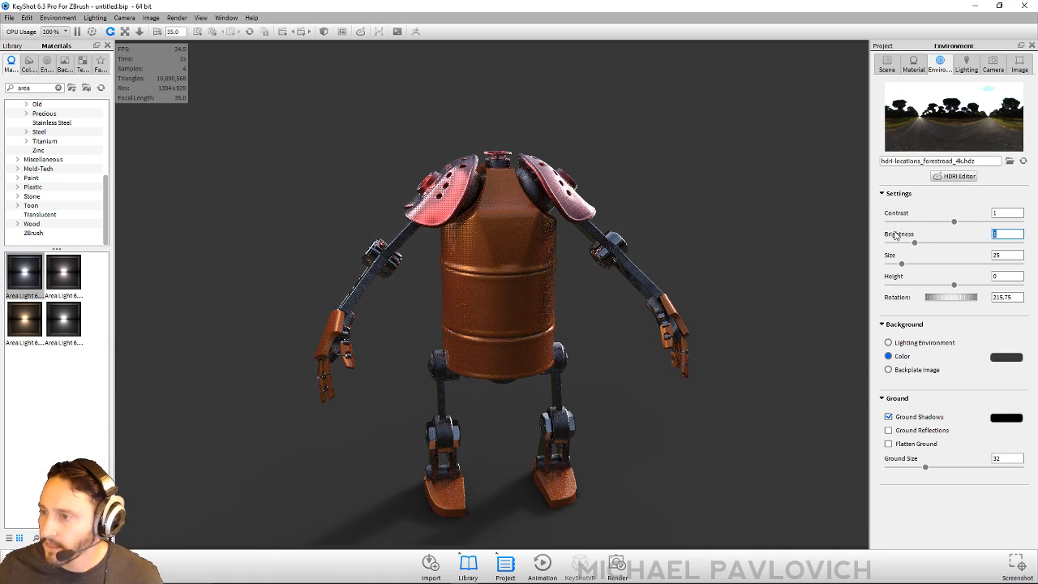
Hide the area light Plane model in the scene so that only the environment lights the robot.
click(888, 64)
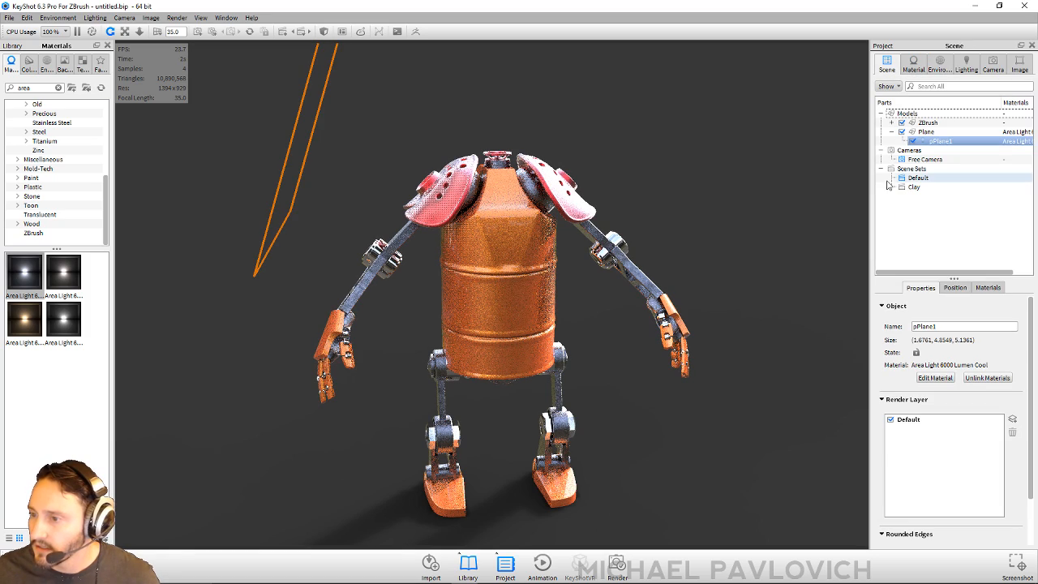
click(901, 132)
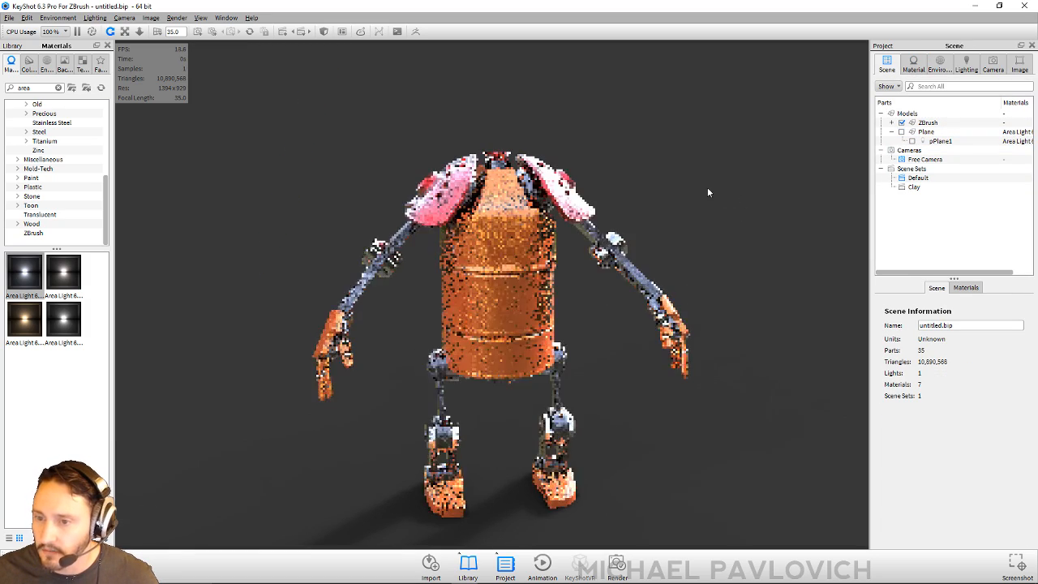
drag(707, 187, 814, 183)
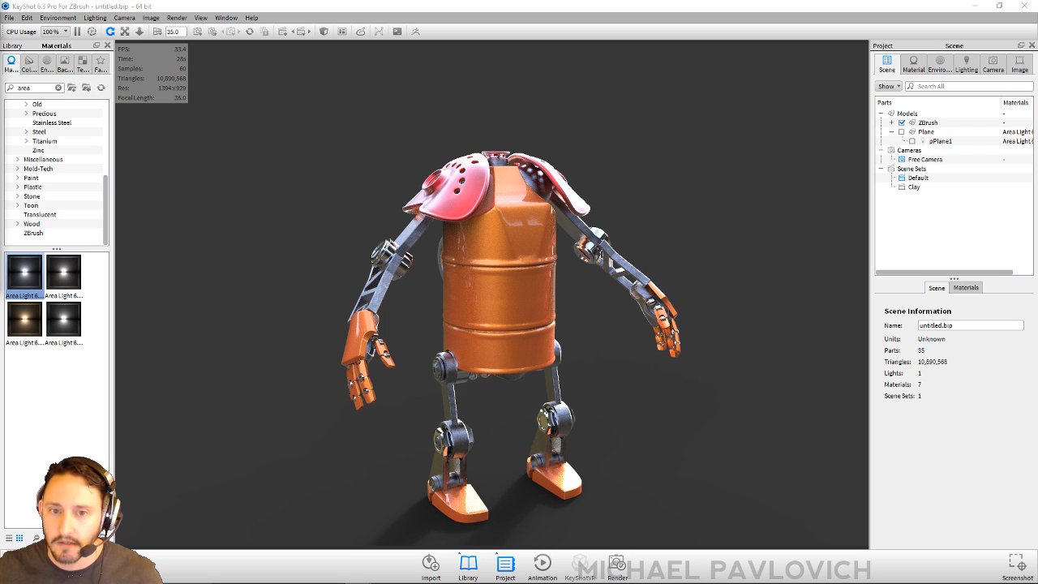
click(9, 17)
click(38, 99)
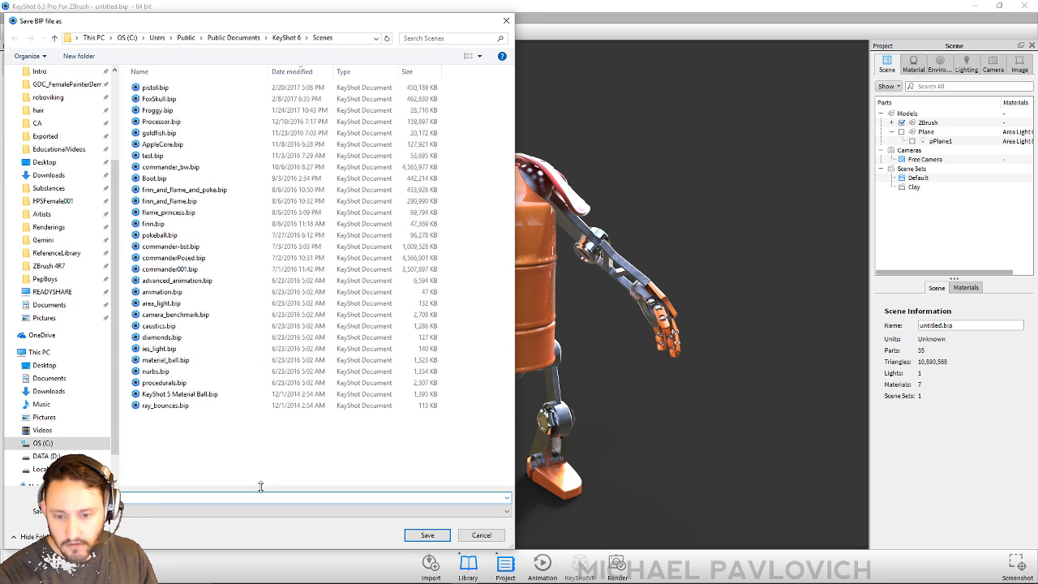
key(Escape)
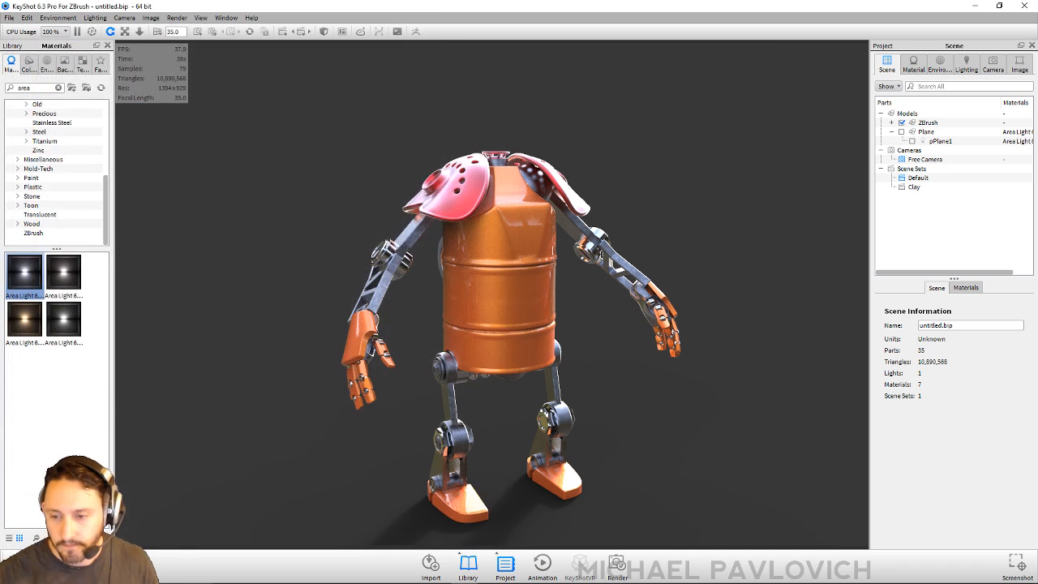